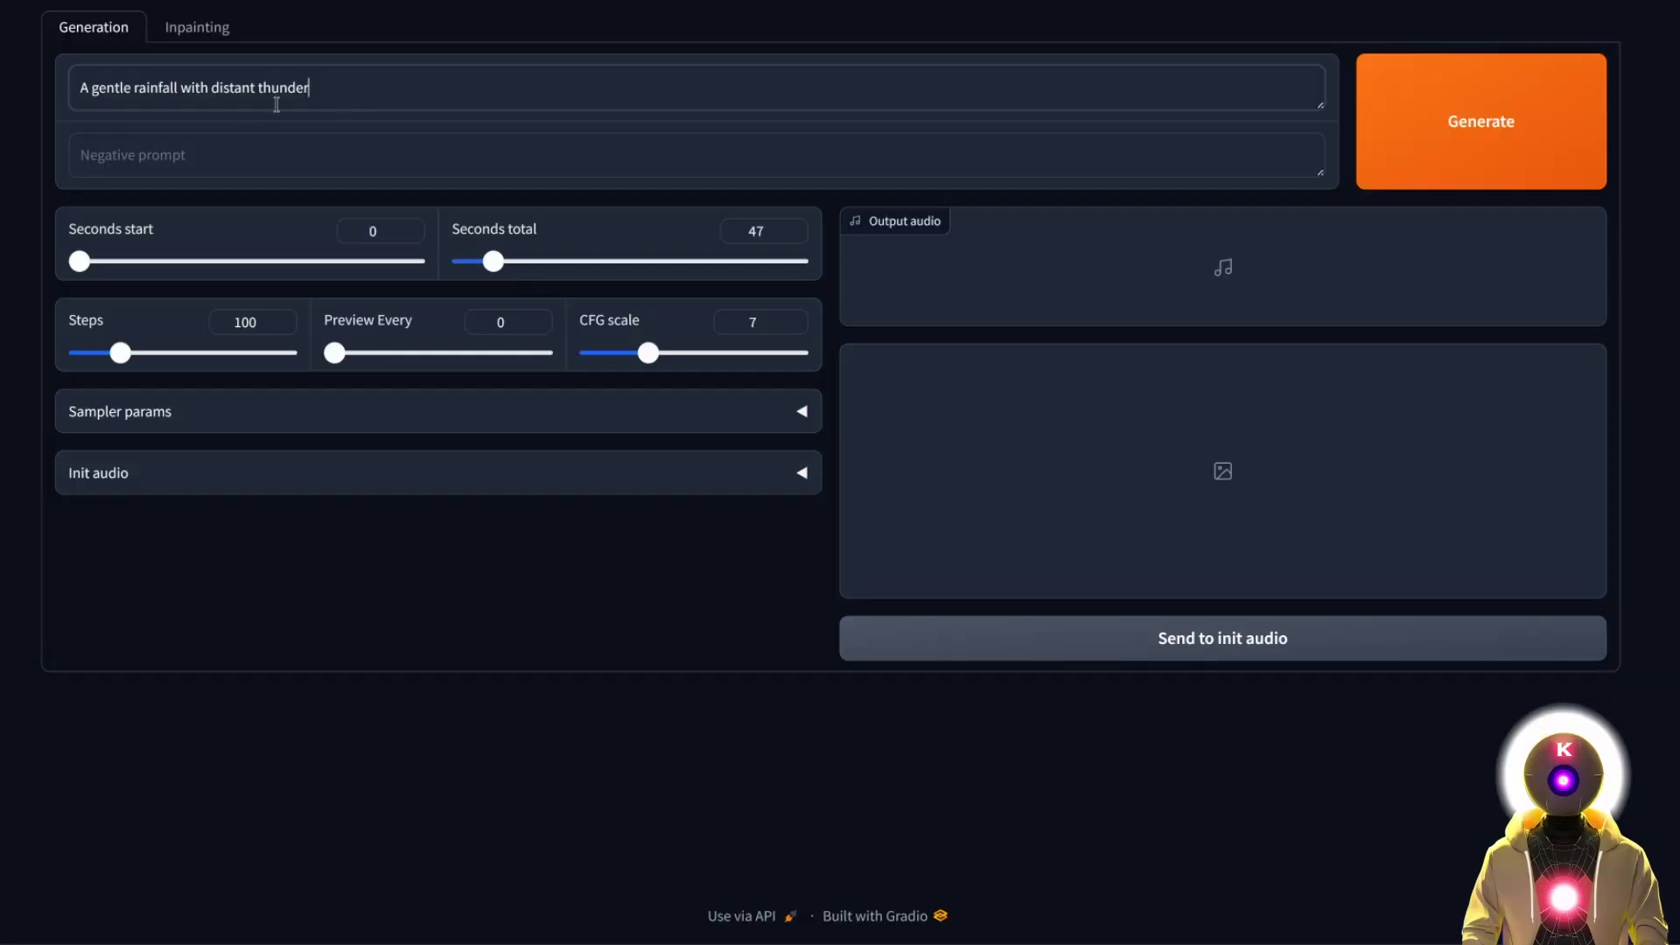
# Step: Generate the gentle rainfall with distant thunder clip, then play and pause it
pyautogui.click(1541, 140)
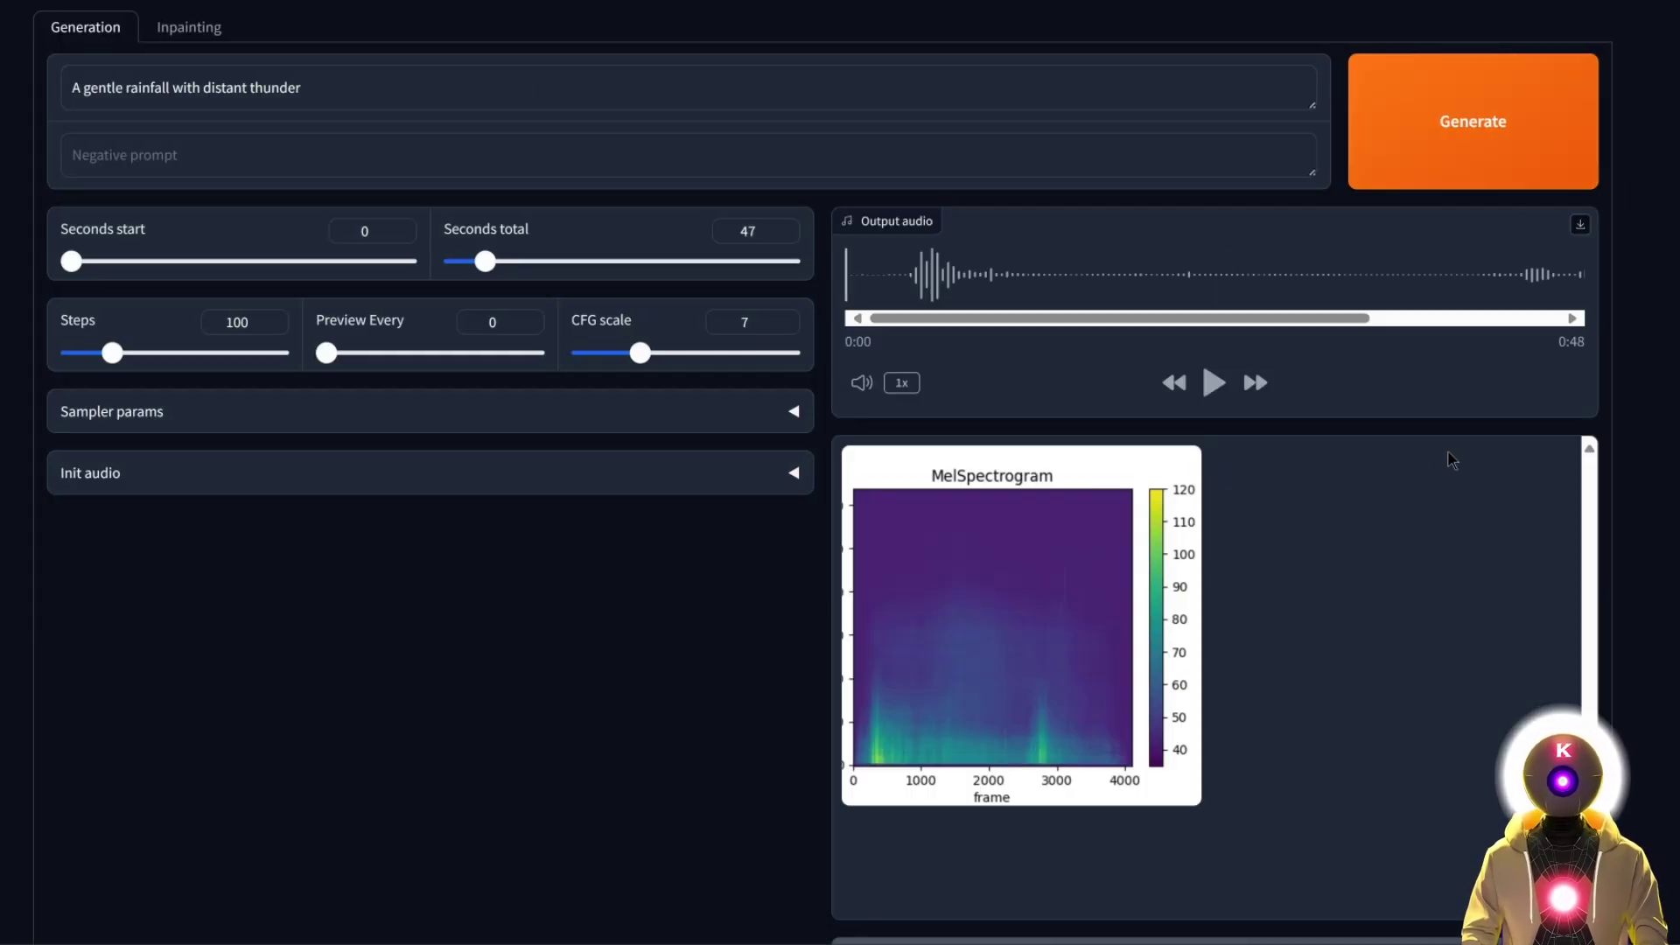
pyautogui.click(1214, 395)
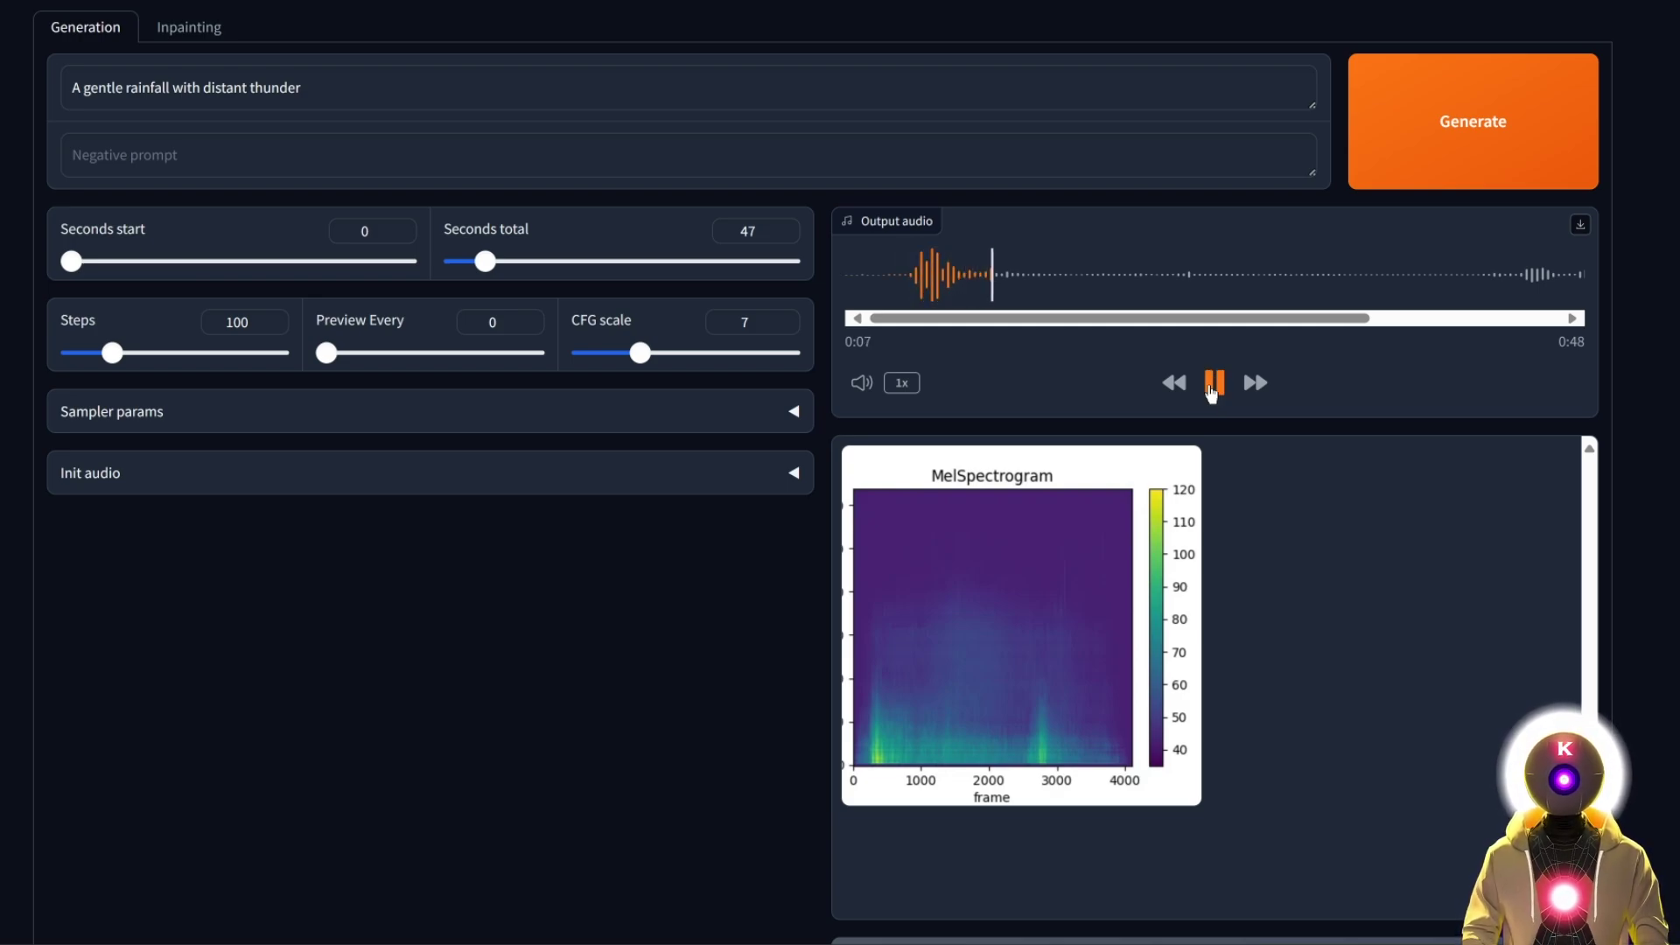
pyautogui.click(1212, 395)
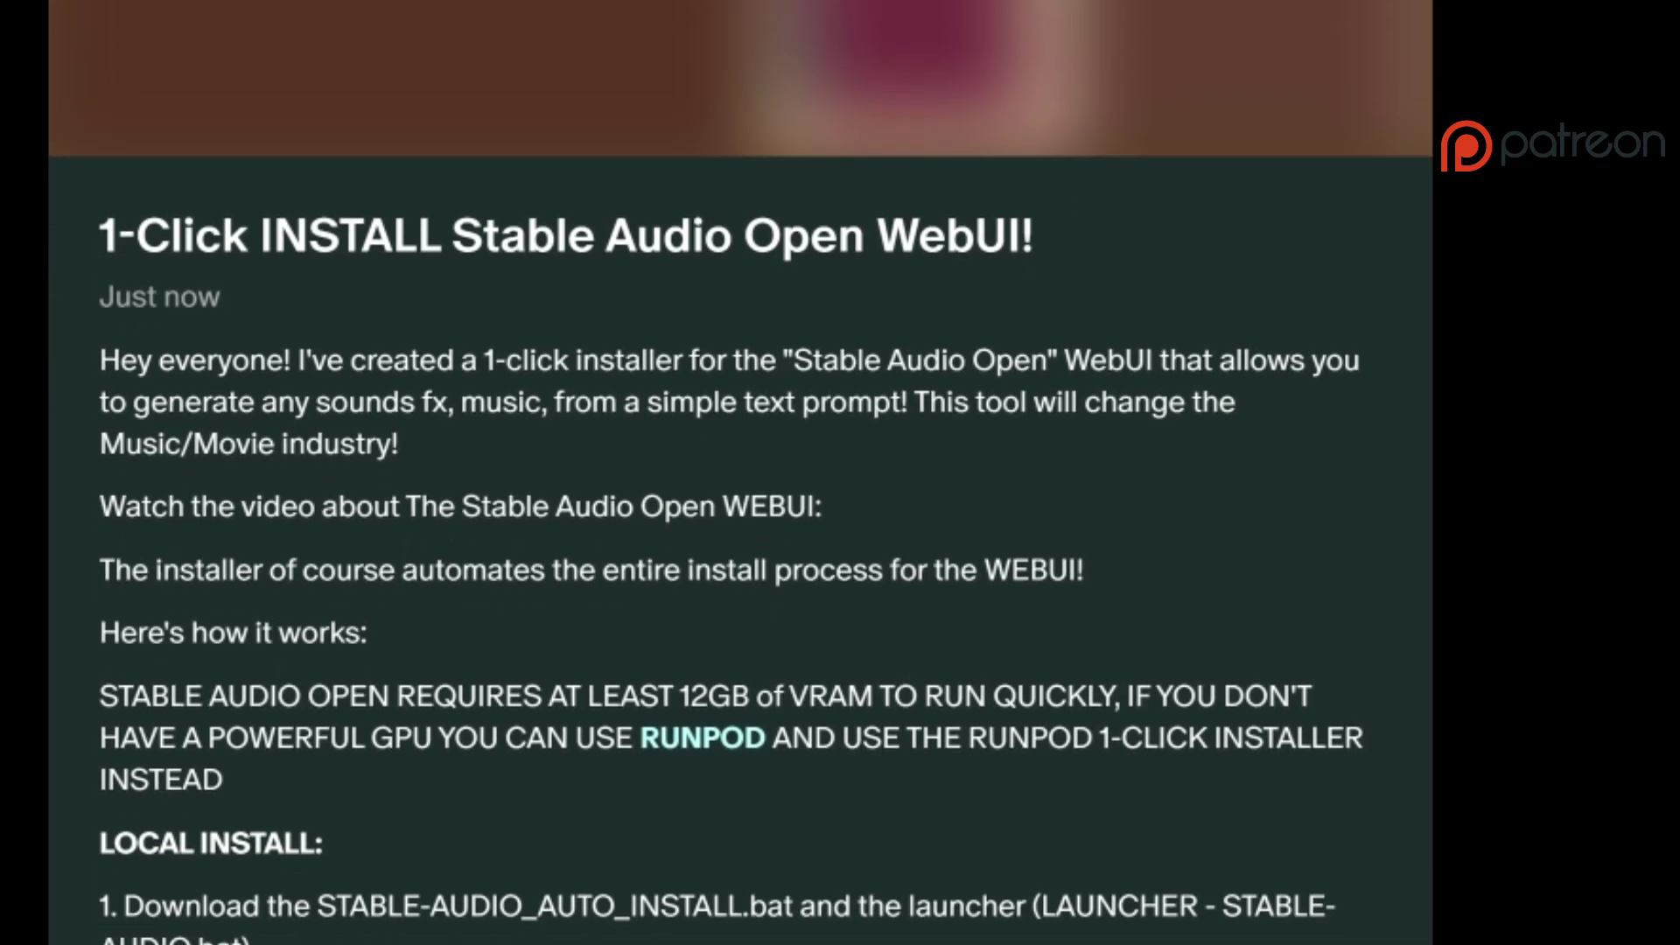
pyautogui.scroll(-5, 740, 526)
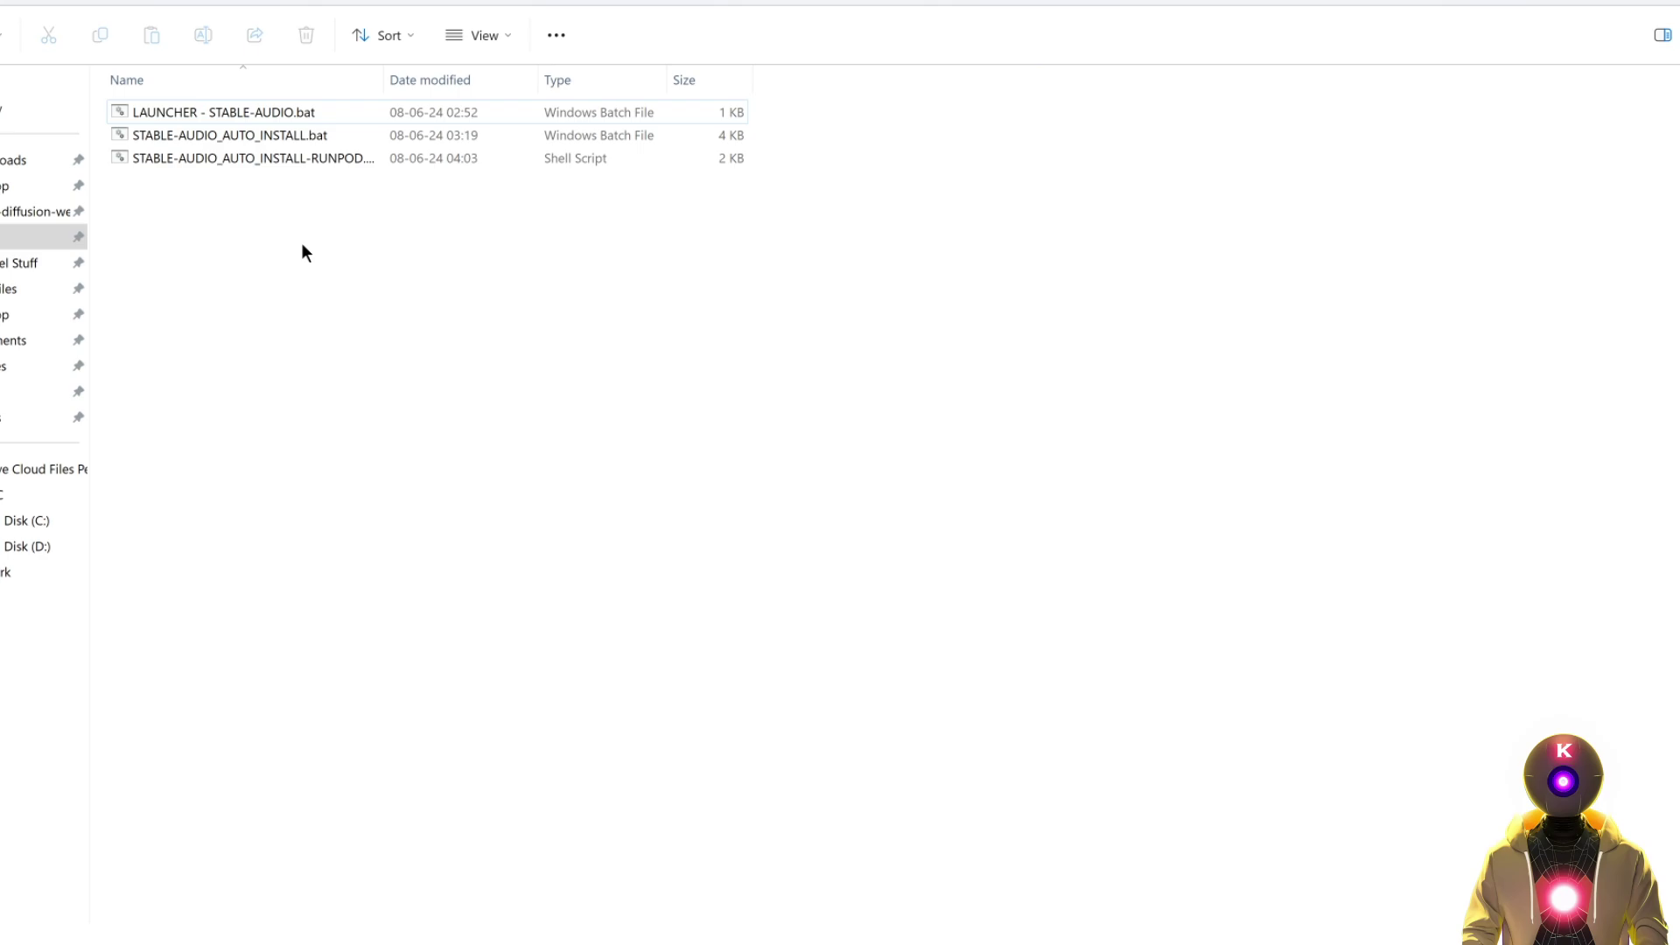
# Step: Run STABLE-AUDIO_AUTO_INSTALL.bat and move the launcher into the stable-audio-tools folder
pyautogui.doubleClick(221, 140)
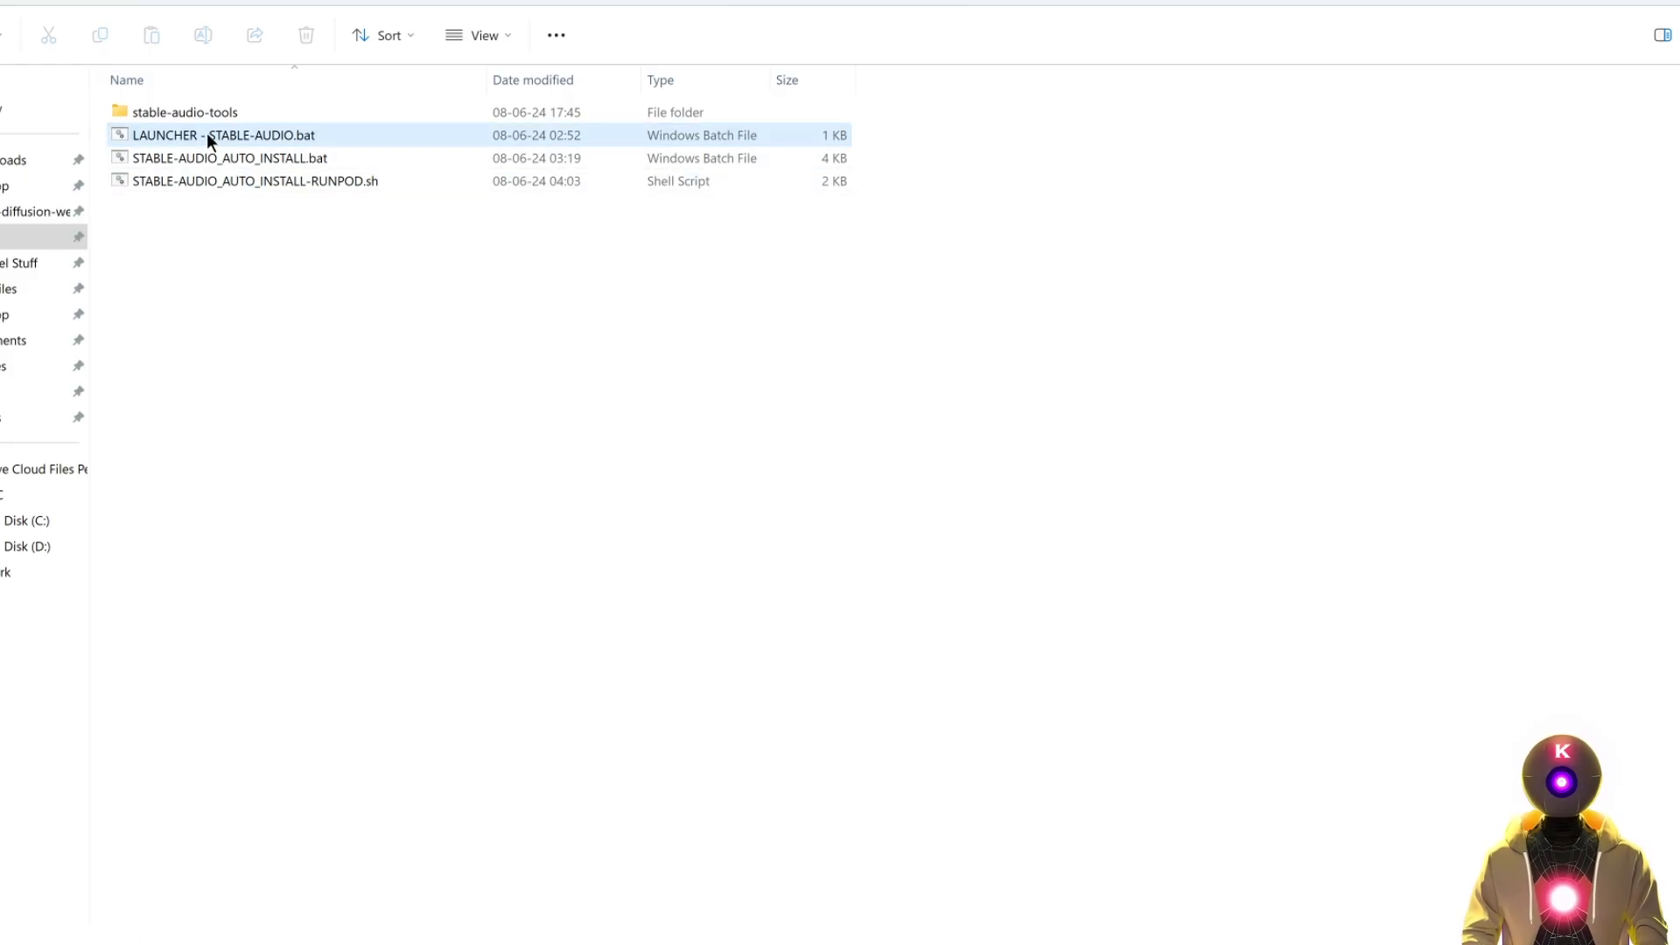
pyautogui.moveTo(206, 132); pyautogui.dragTo(191, 112)
pyautogui.doubleClick(186, 112)
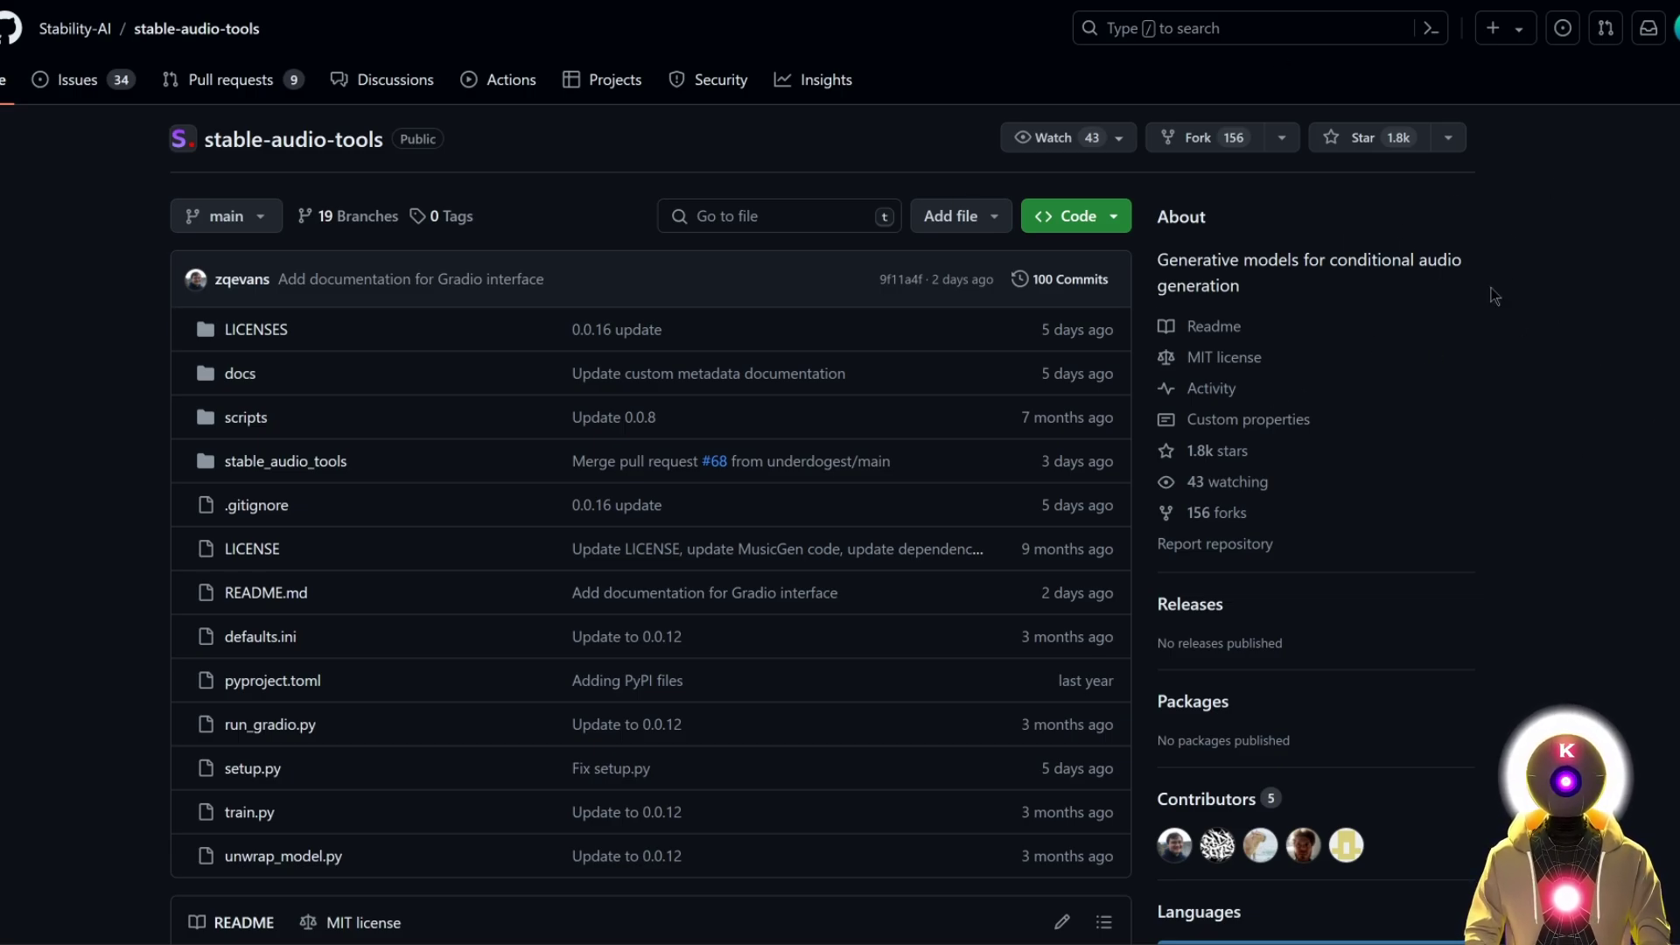
# Step: Copy the stable-audio-tools HTTPS clone URL from the Code menu
pyautogui.click(1106, 221)
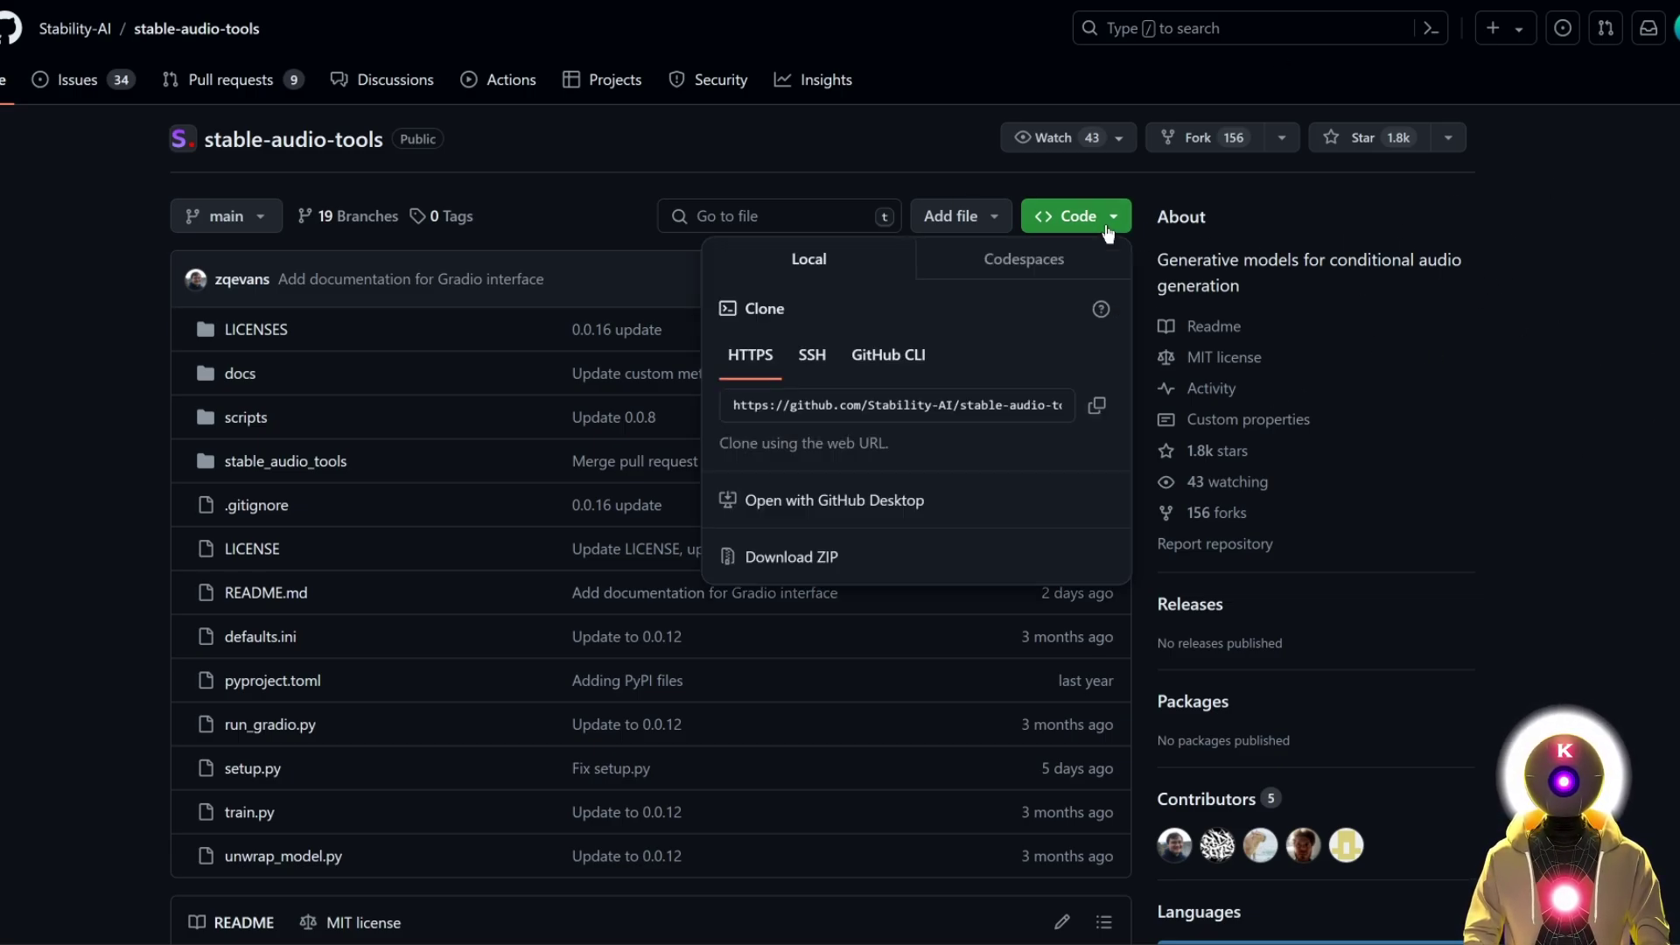
pyautogui.click(1094, 409)
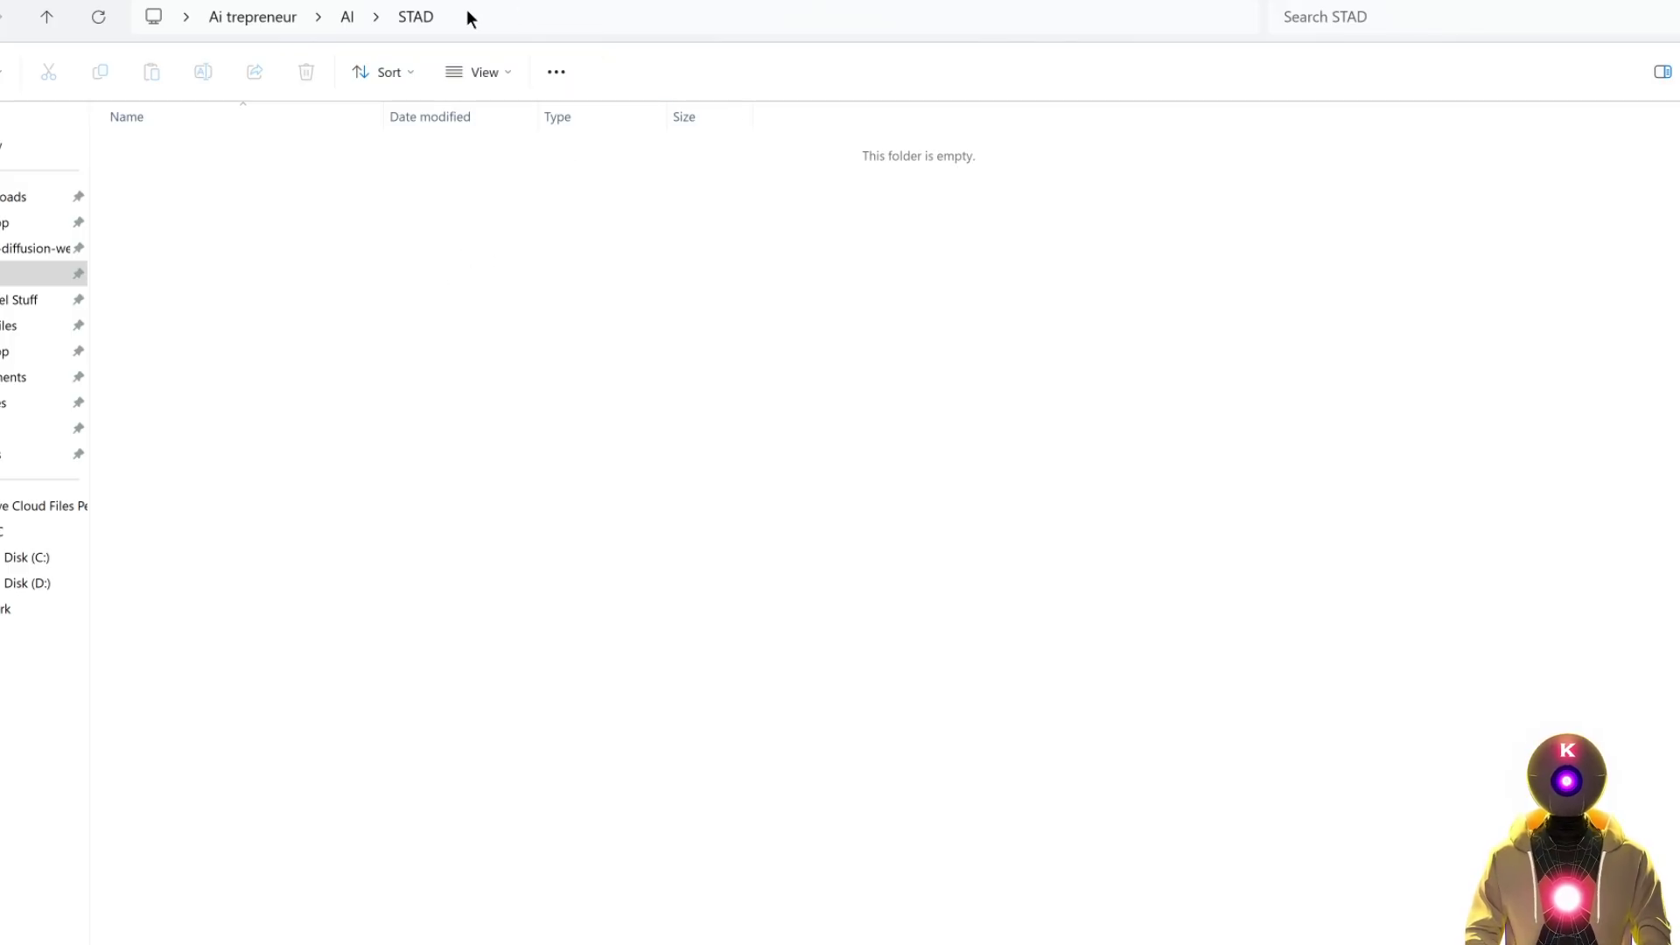
# Step: From STAD, clone stable-audio-tools, create and activate the env virtual environment, and install PyTorch
pyautogui.click(466, 11)
pyautogui.write('cmd')
pyautogui.press('Return')
pyautogui.hotkey('ctrl', 'v')
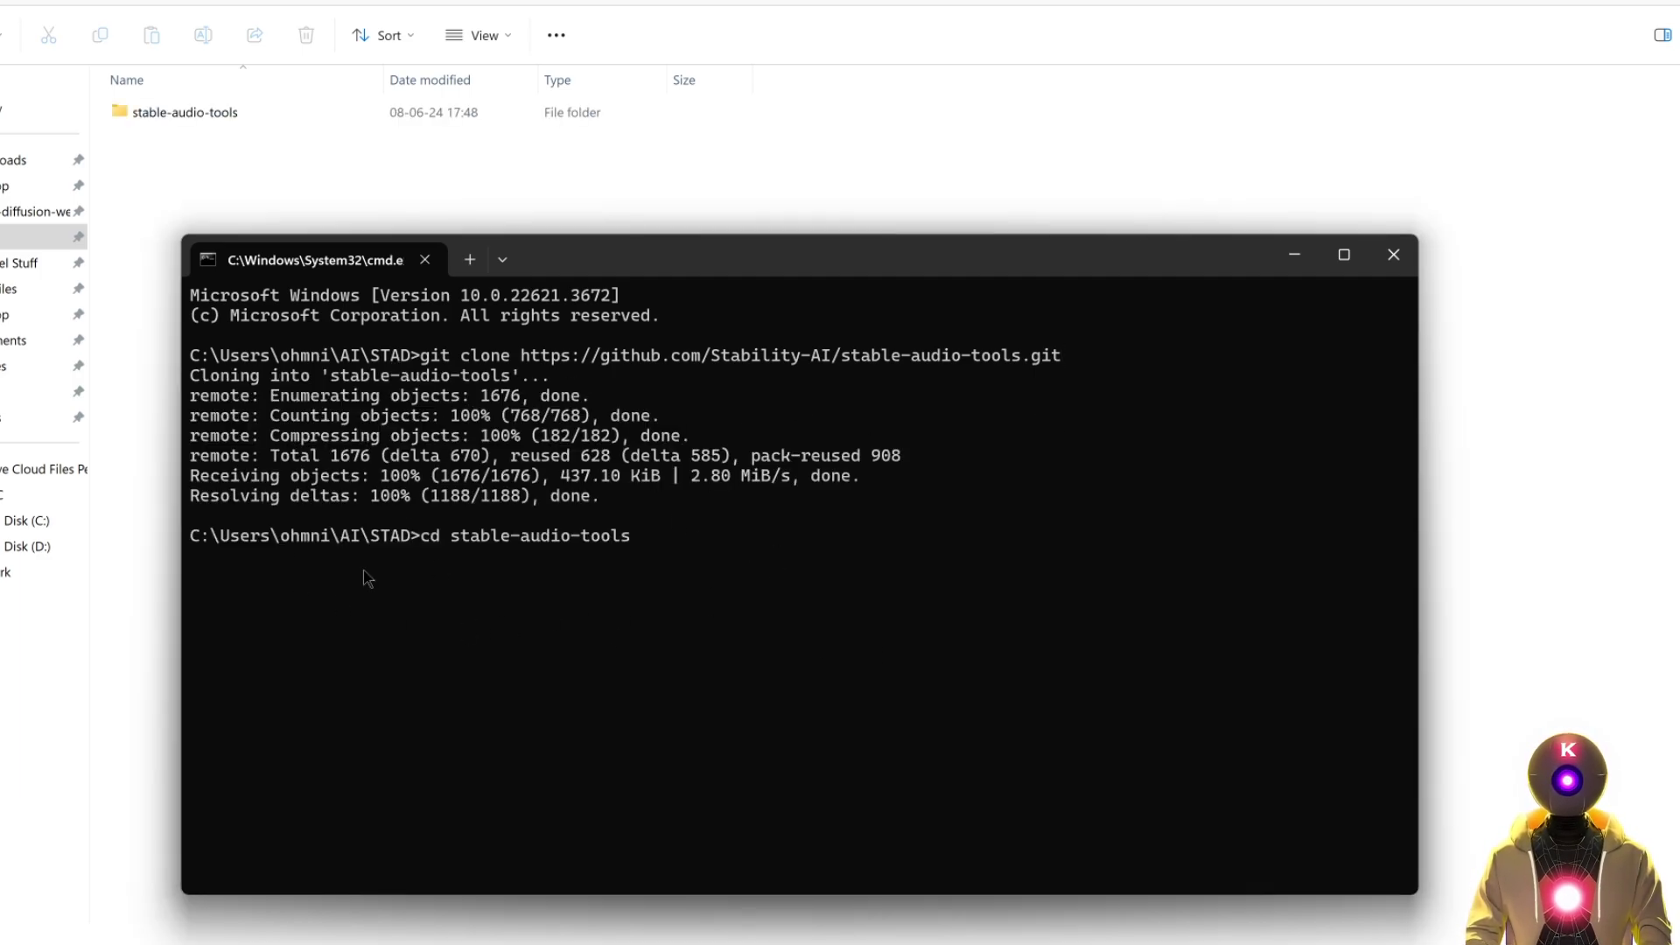
pyautogui.press('Return')
pyautogui.hotkey('ctrl', 'v')
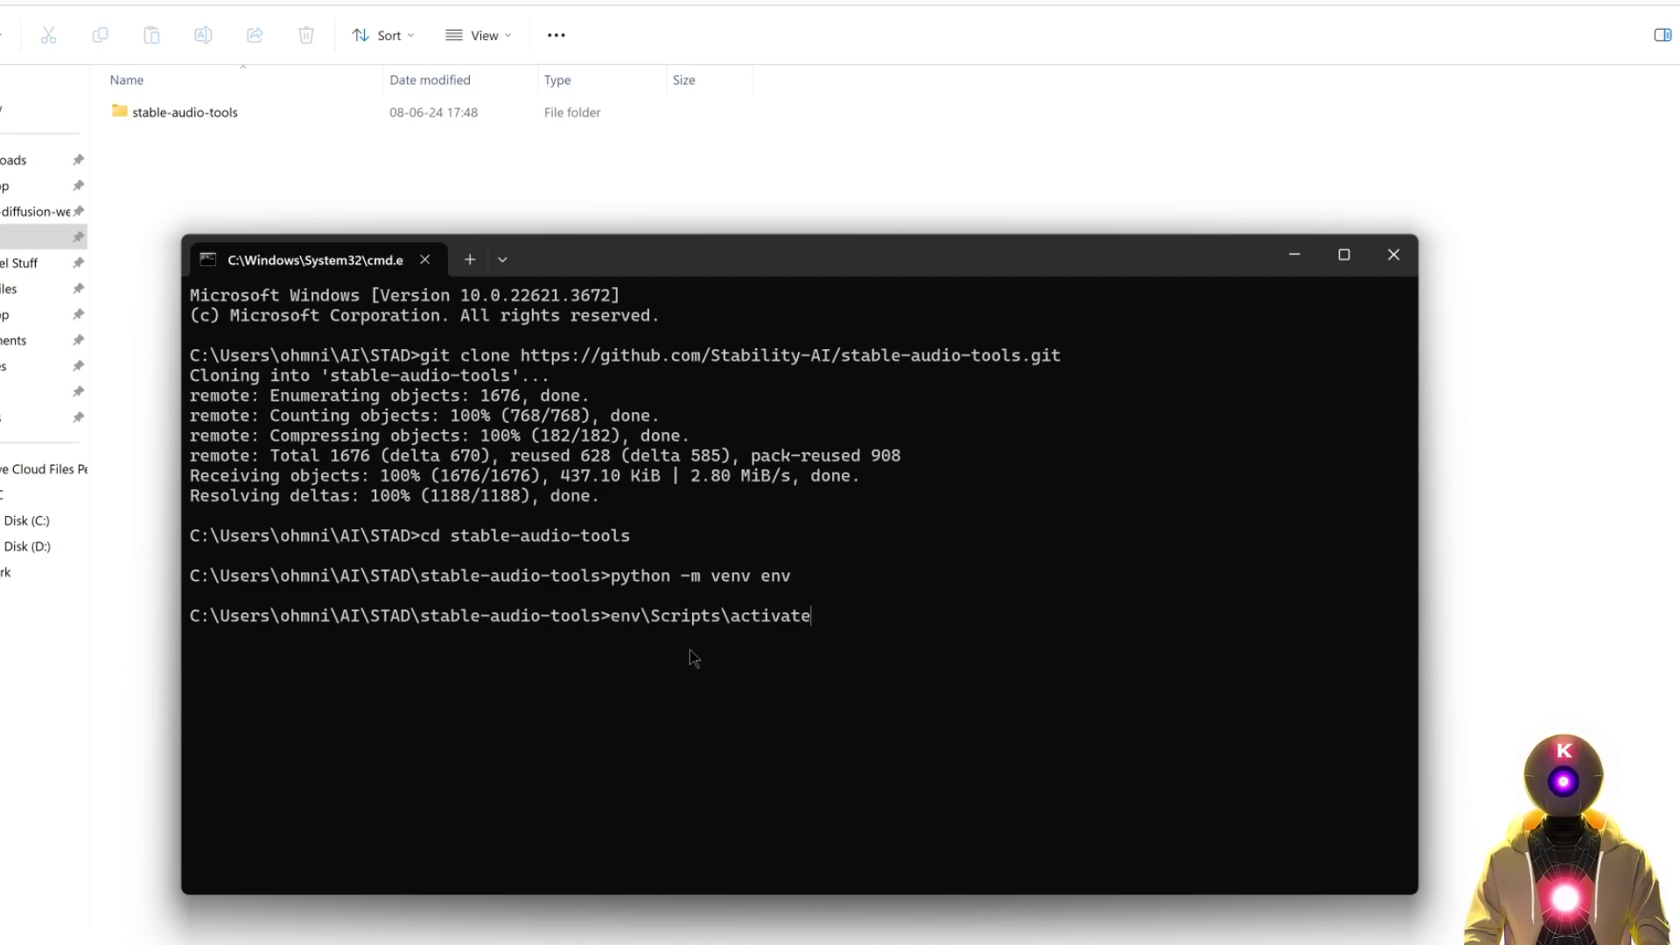
pyautogui.press('Return')
pyautogui.hotkey('ctrl', 'v')
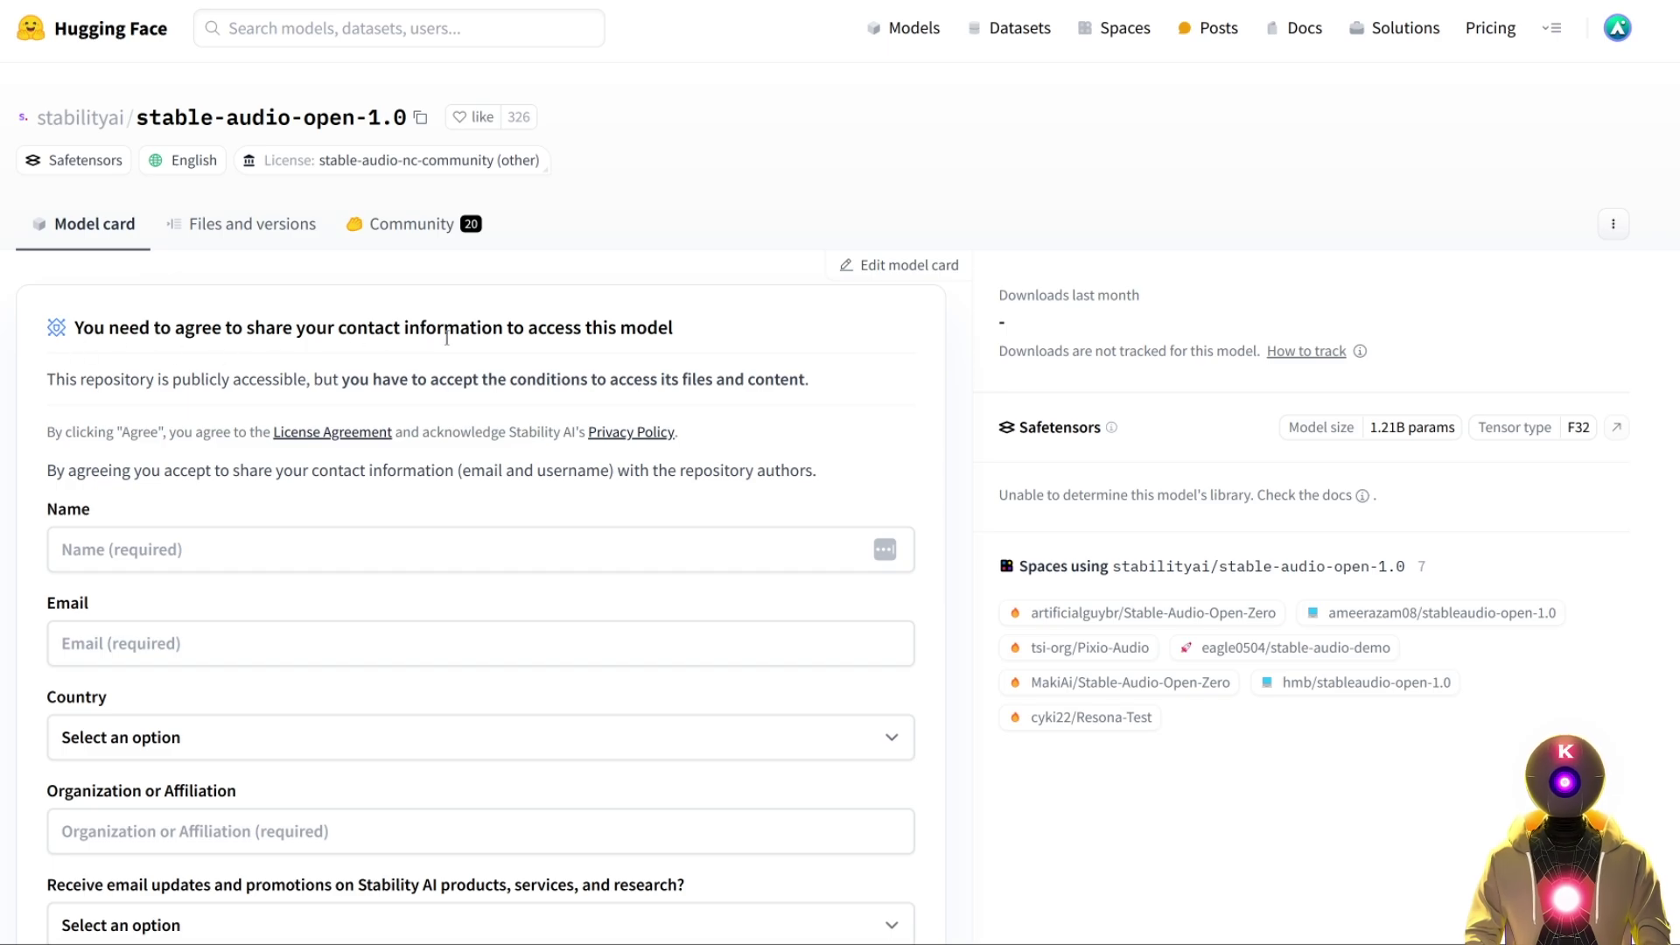
pyautogui.scroll(-2, 480, 475)
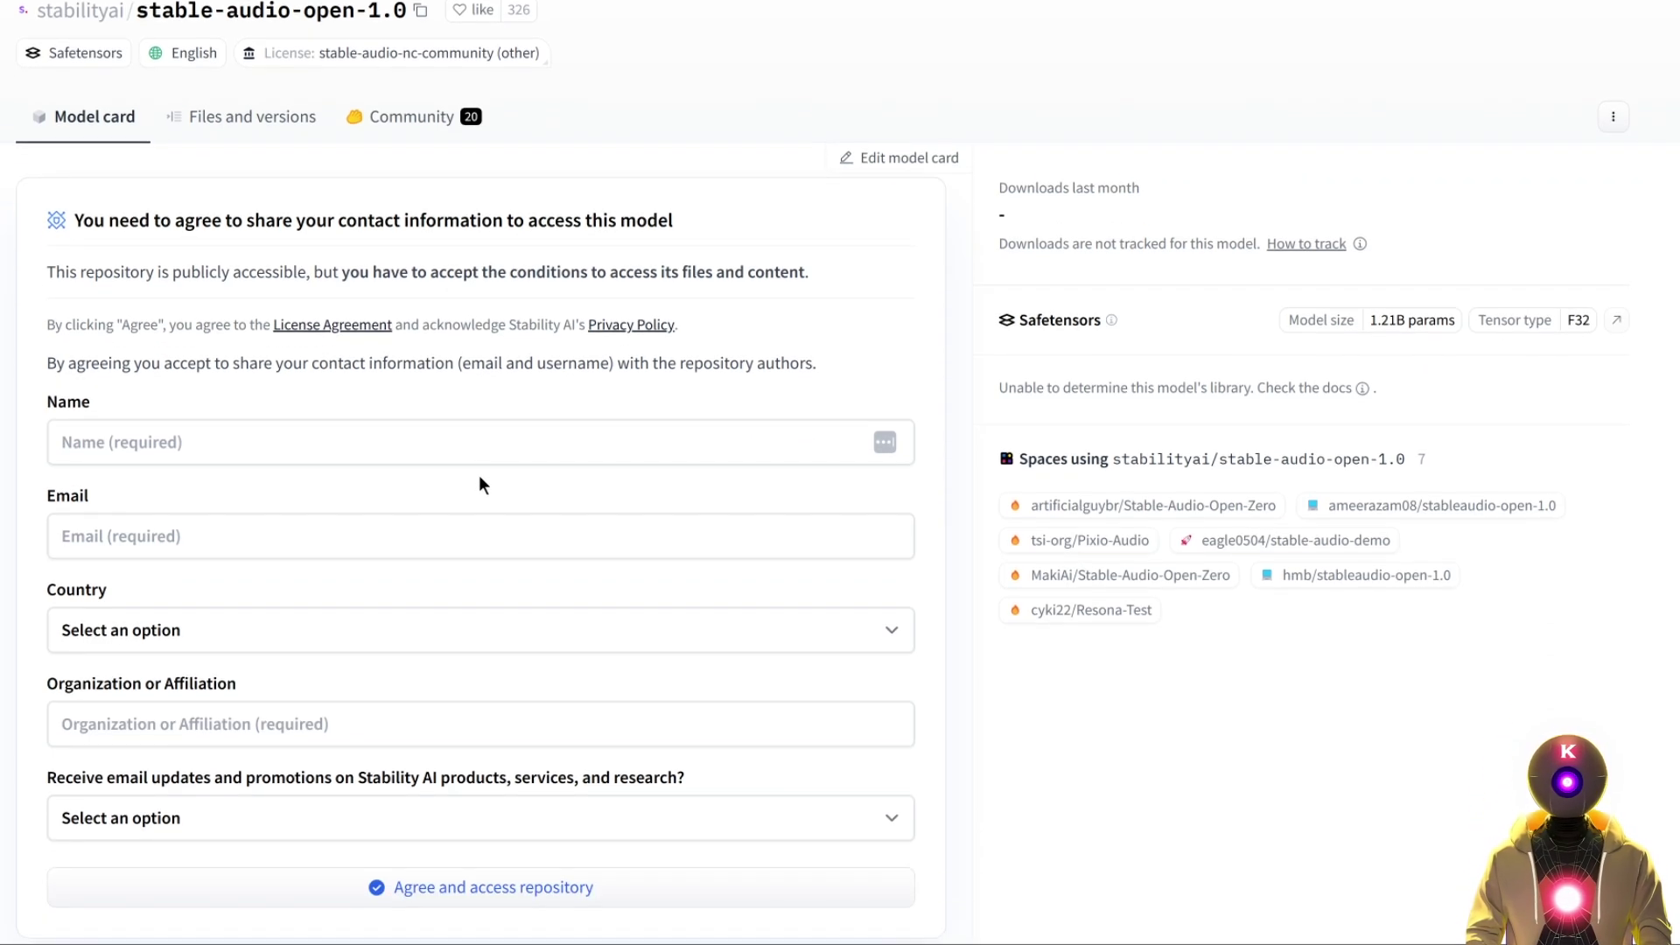
pyautogui.scroll(-2, 483, 468)
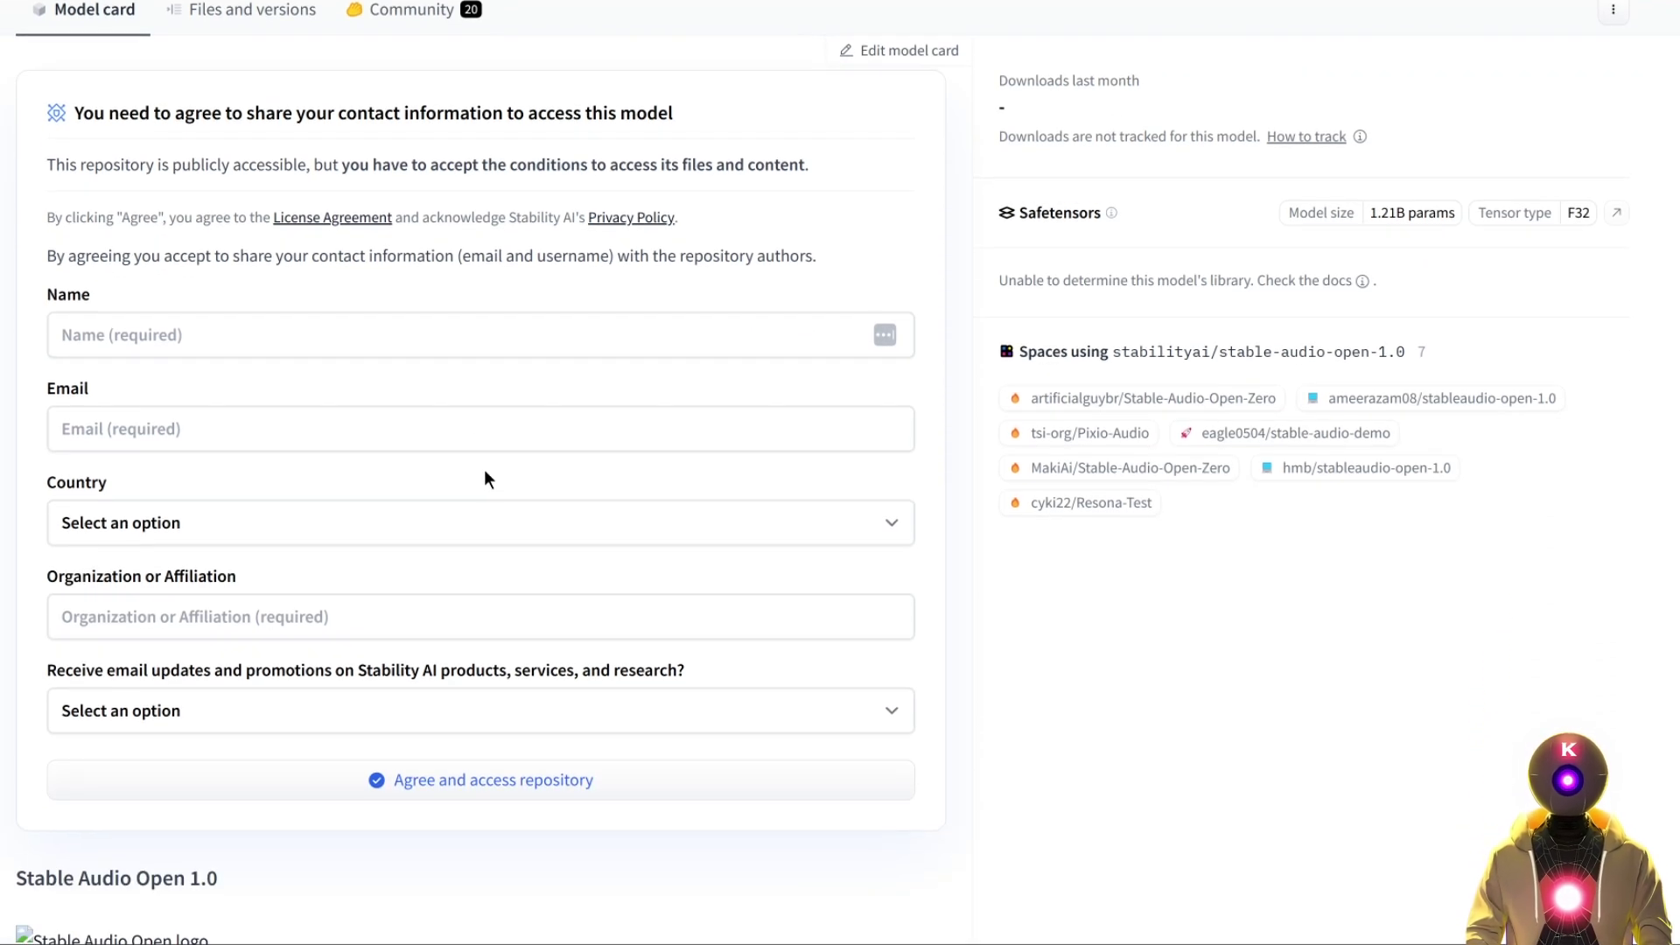
# Step: Agree to the stable-audio-open-1.0 access terms and view its Files and versions list
pyautogui.click(475, 791)
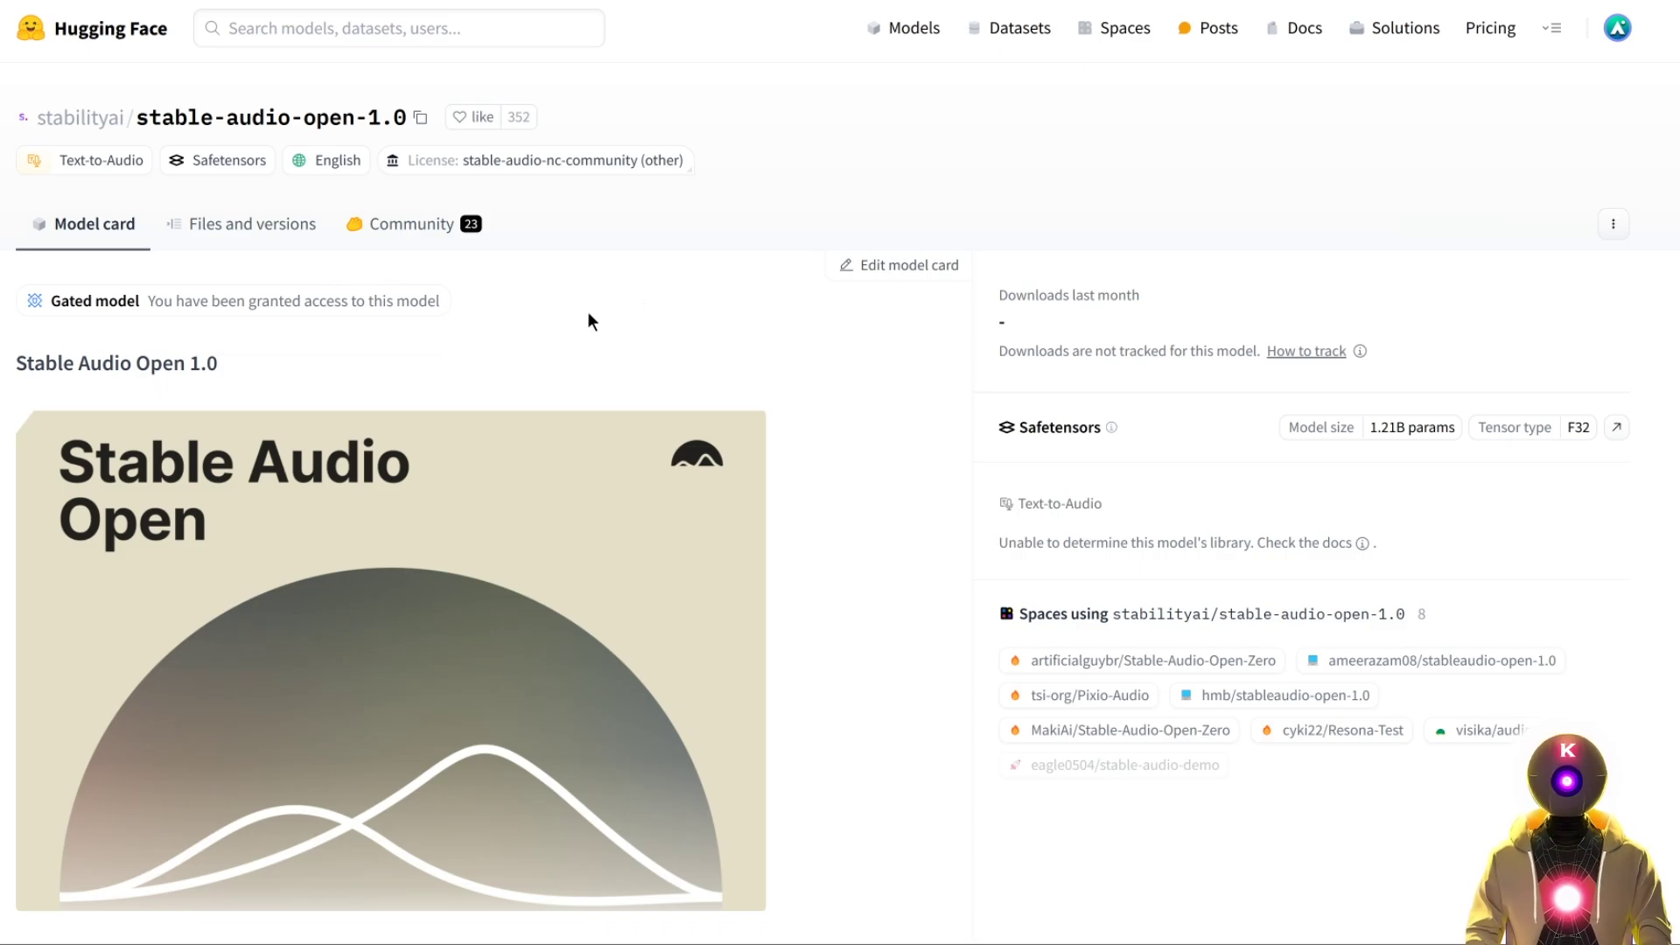
pyautogui.click(240, 225)
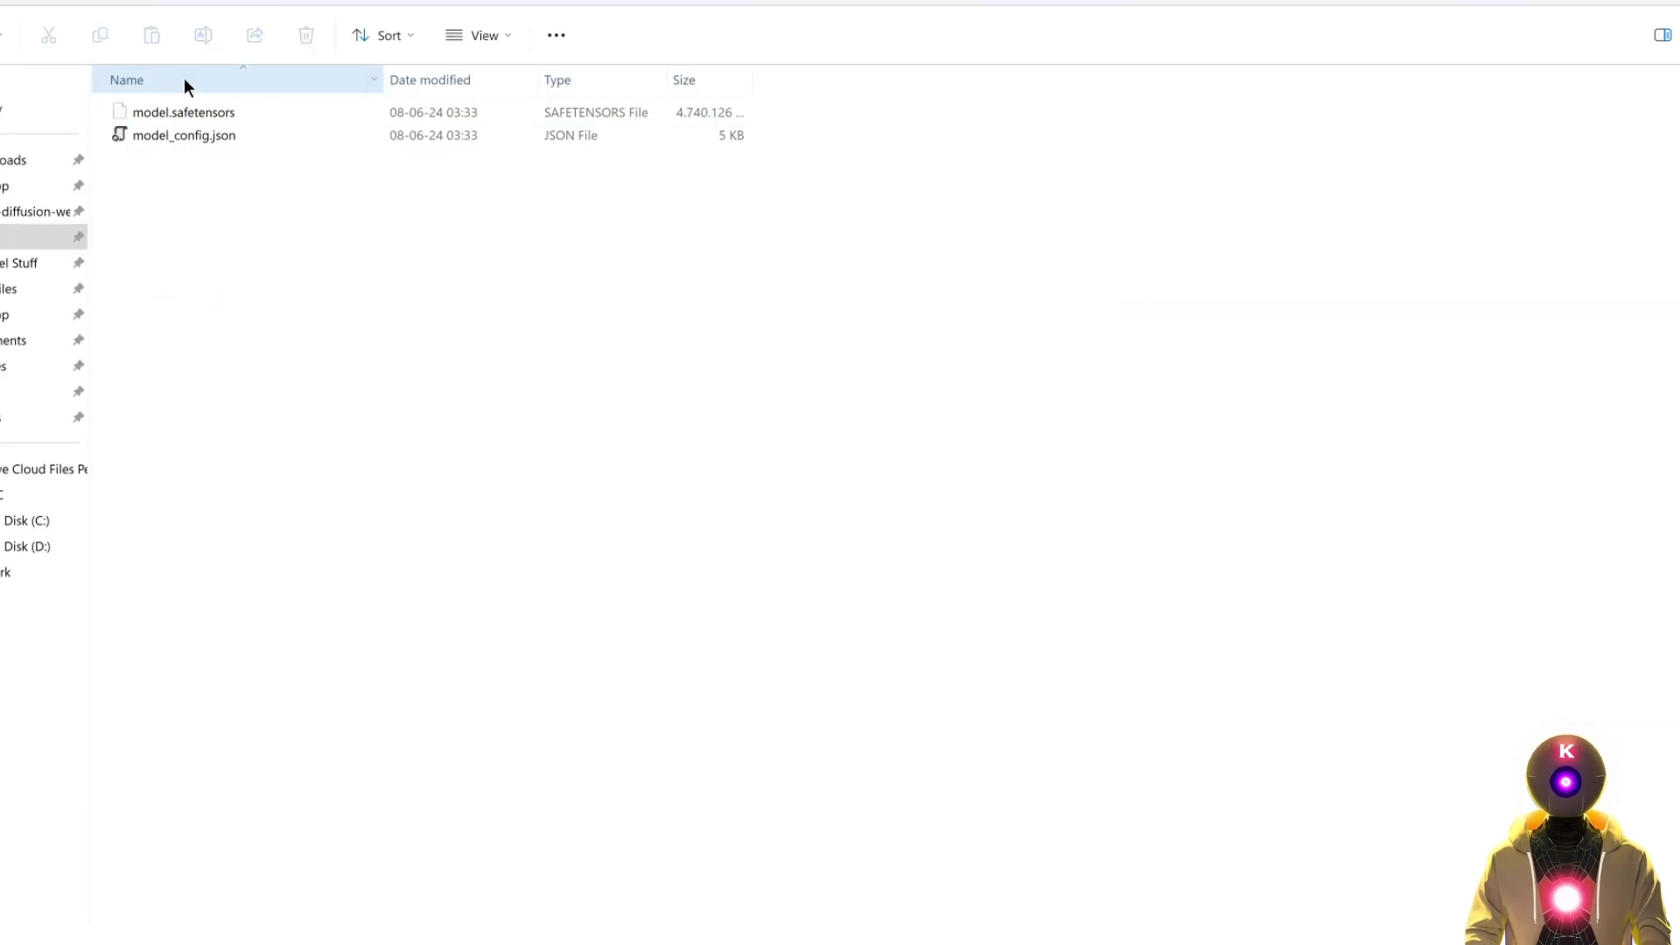
# Step: Put model.safetensors and model_config.json into a new ckpt folder
pyautogui.moveTo(270, 224); pyautogui.dragTo(229, 108)
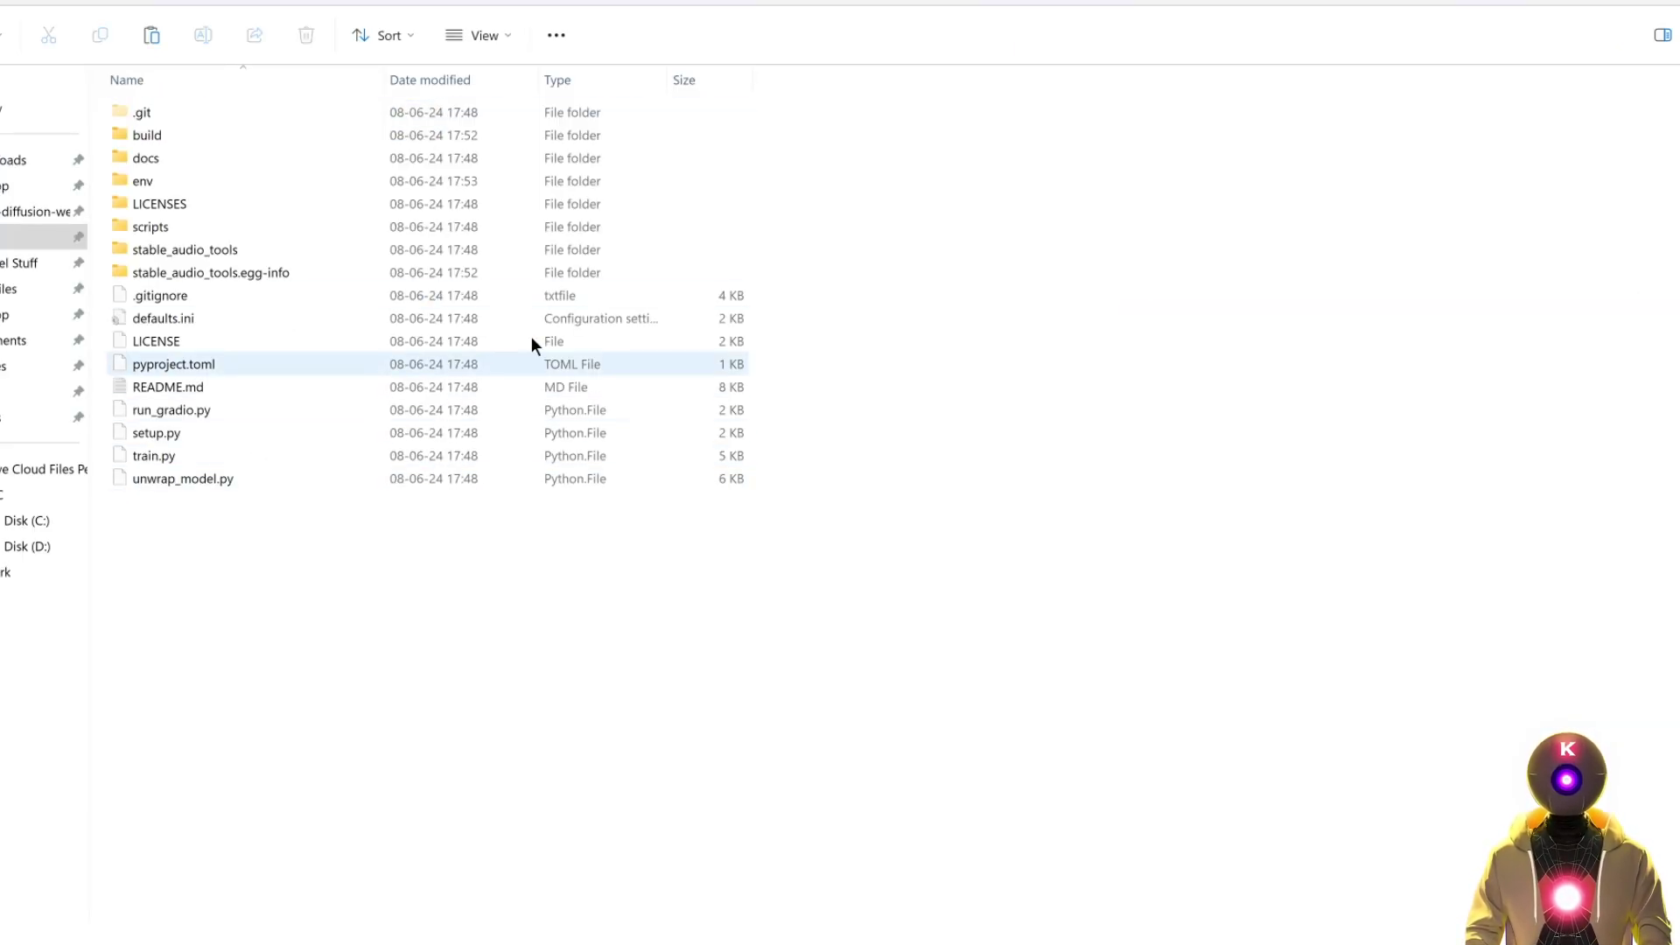
pyautogui.rightClick(230, 541)
pyautogui.click(532, 489)
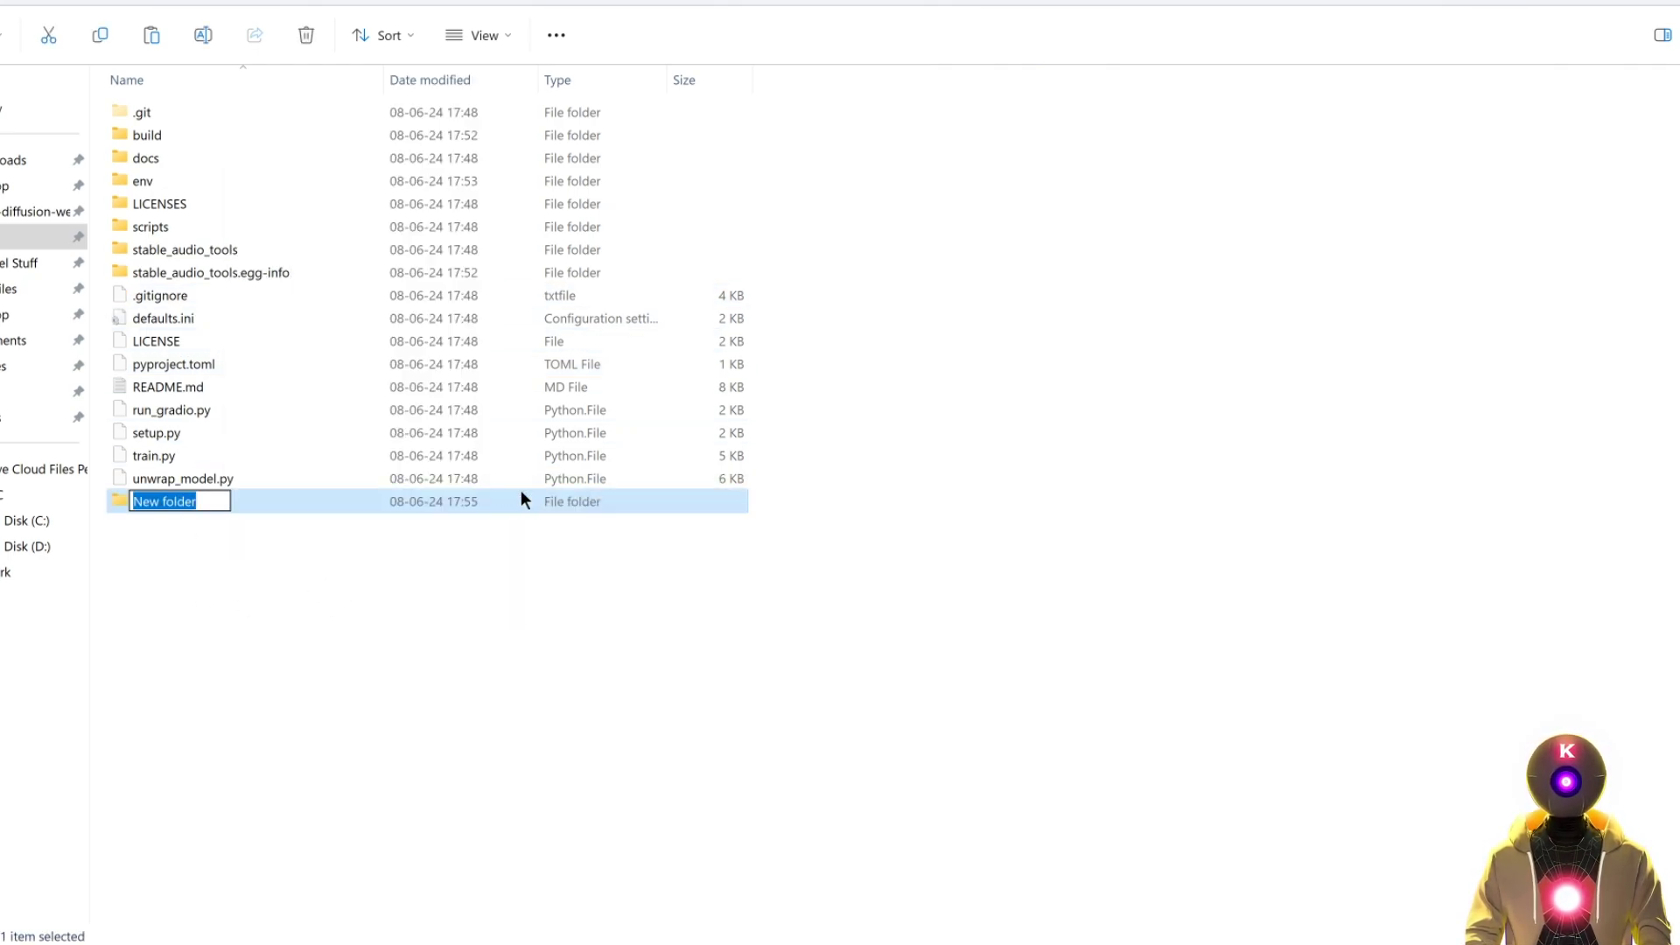
pyautogui.write('ckpt')
pyautogui.press('Return')
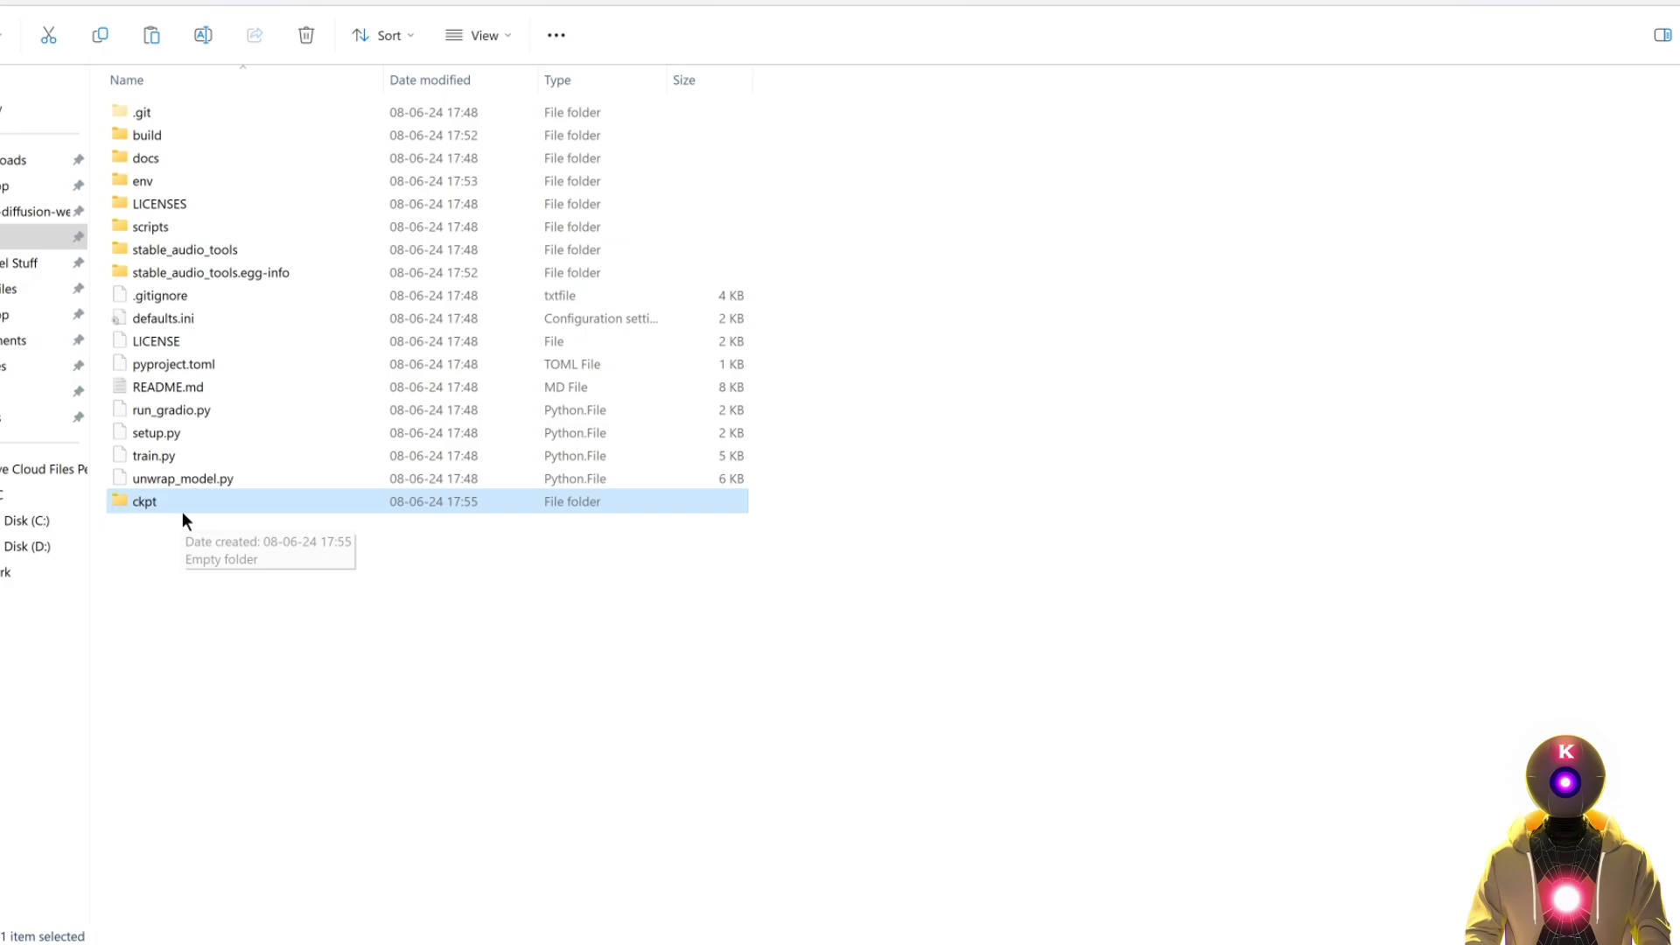
pyautogui.doubleClick(152, 498)
pyautogui.rightClick(328, 278)
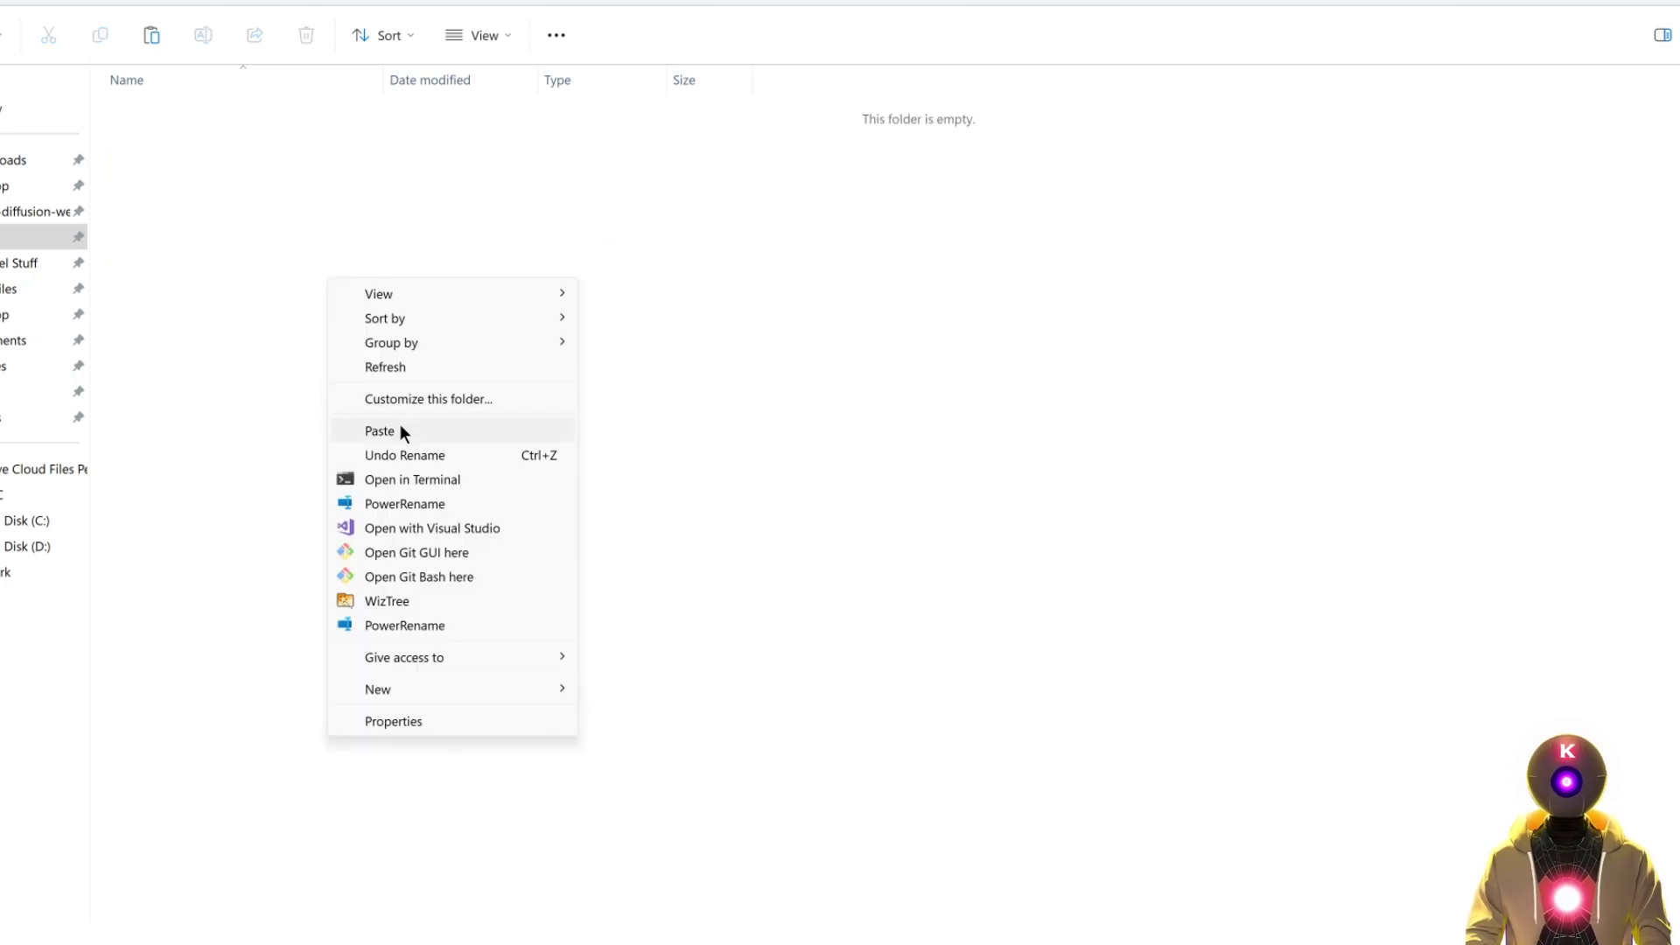
pyautogui.click(400, 426)
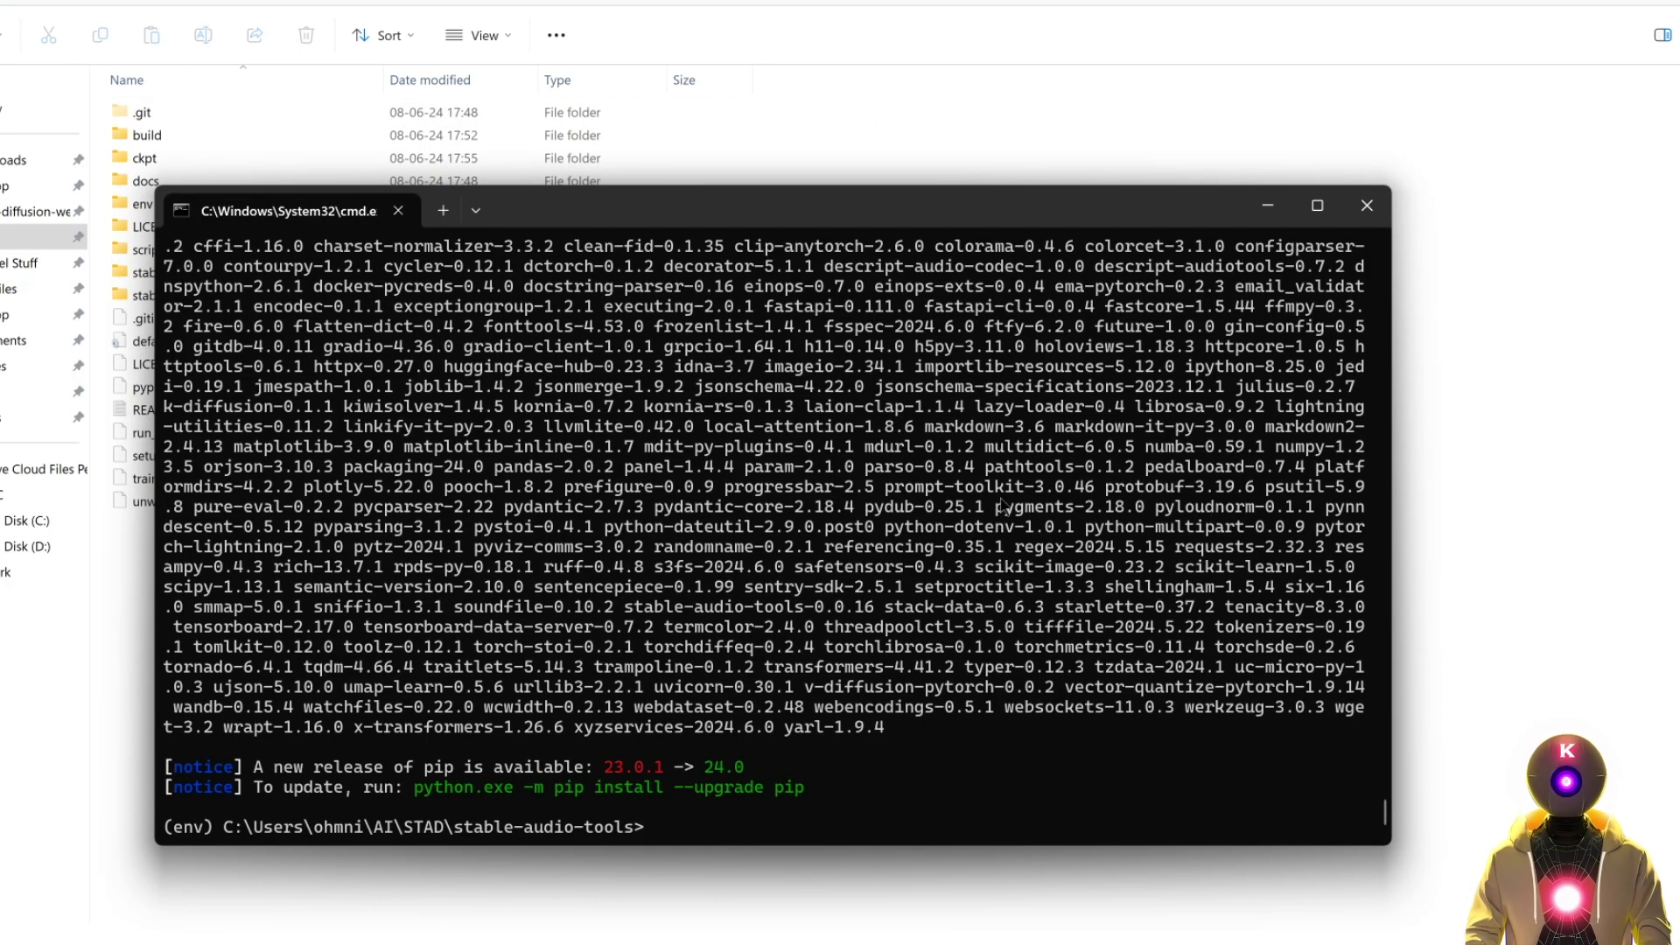
pyautogui.write('python run_gradio.py --ckpt-path ".\\ckpt\\model.safetensors" --model-config ".\\ckpt\\model_config.json"')
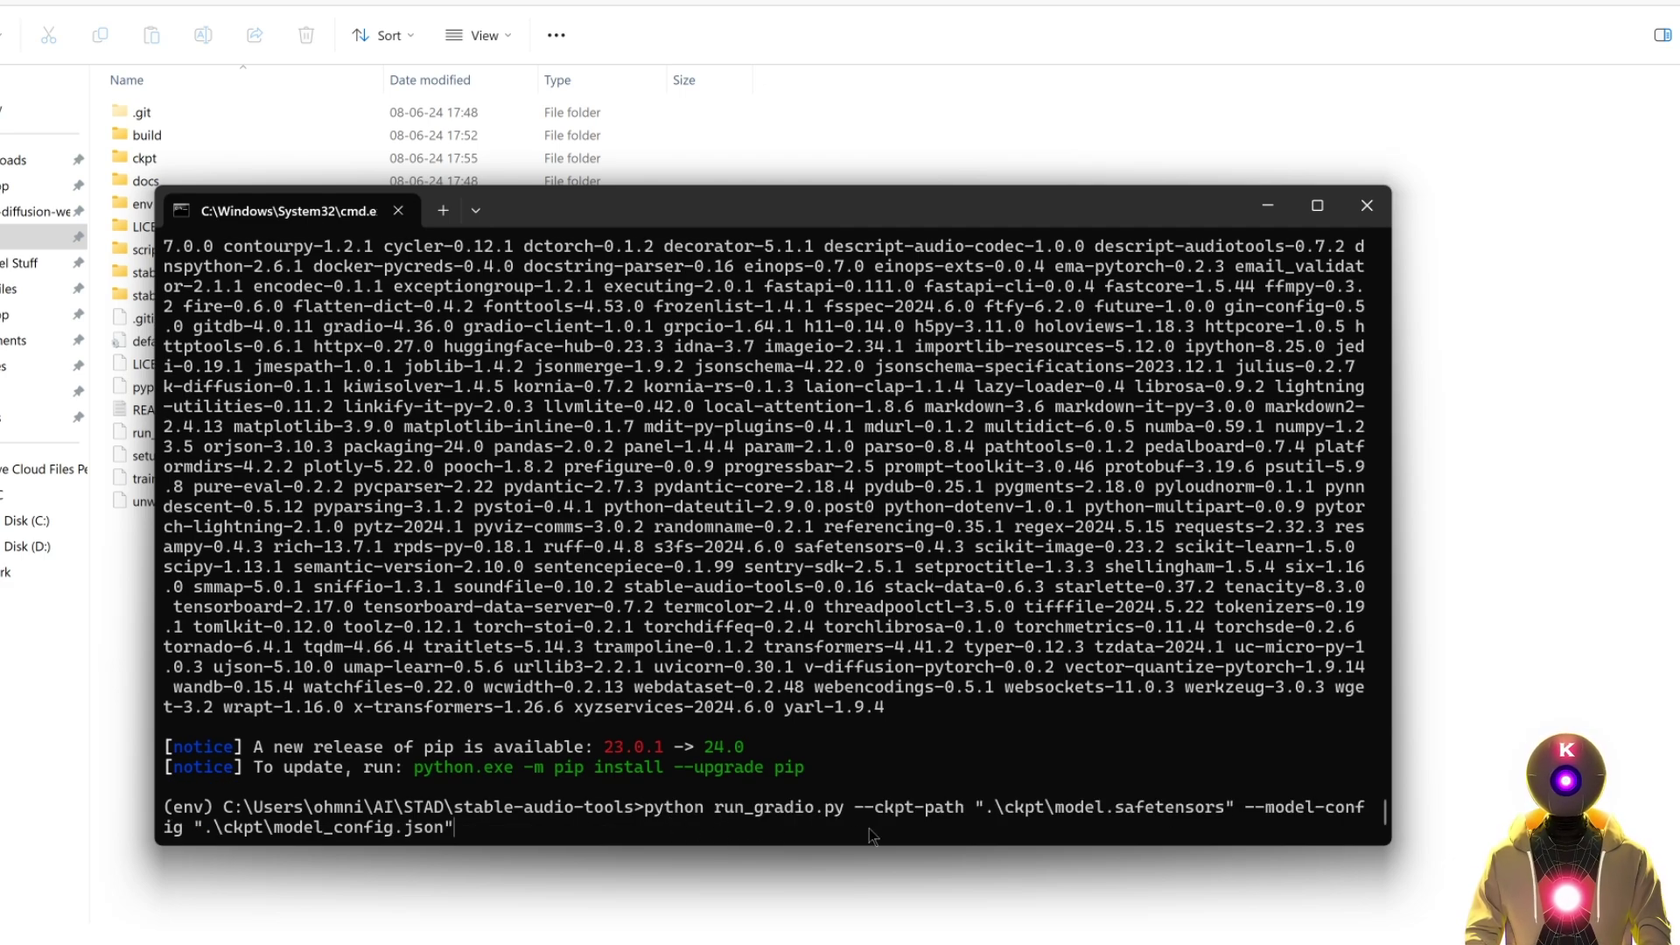
# Step: Launch run_gradio.py with the ckpt model path and config, then open the local URL
pyautogui.press('Return')
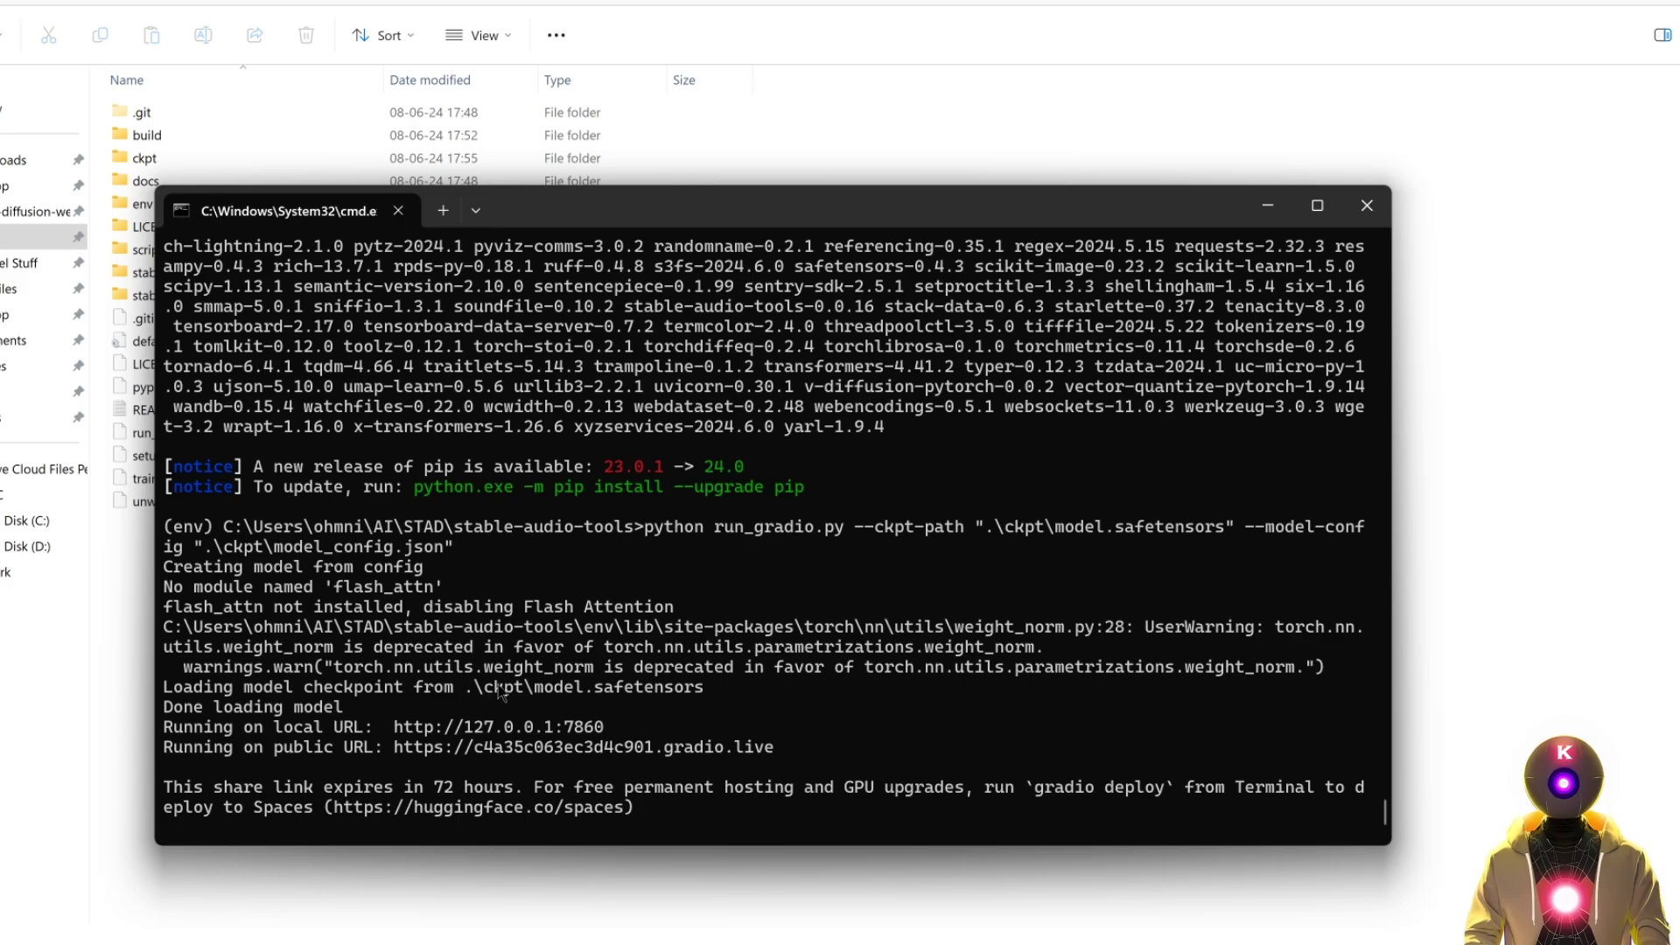
pyautogui.keyDown('ctrl'); pyautogui.click(558, 725); pyautogui.keyUp('ctrl')
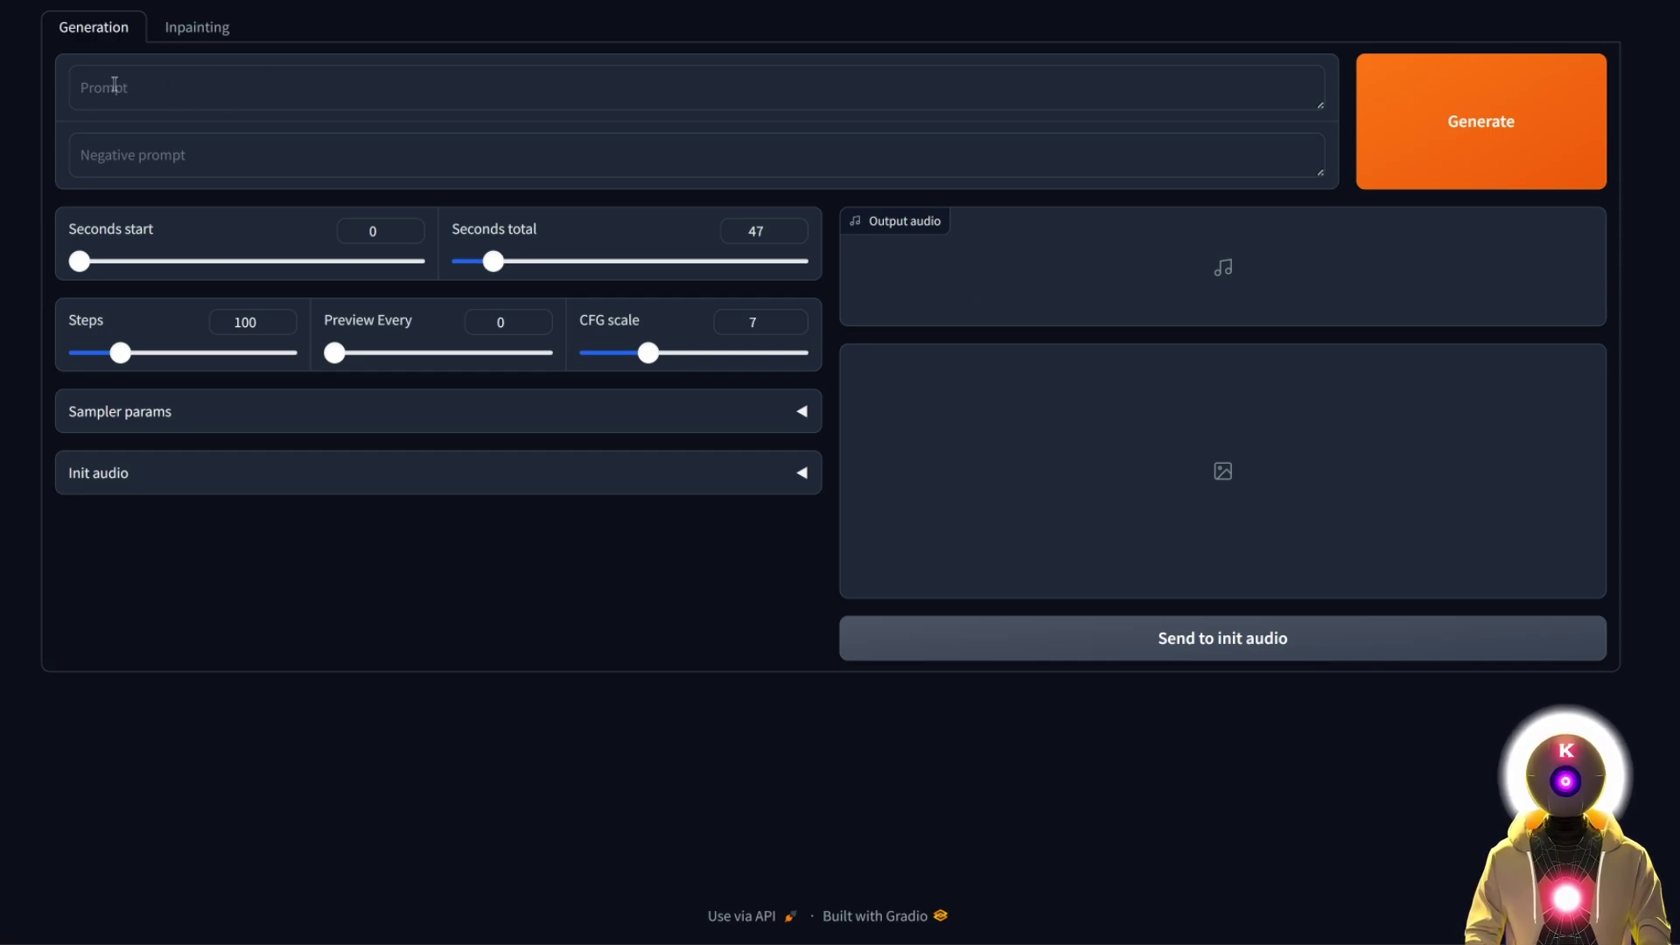
pyautogui.write('A forest ambiance with birds chirping')
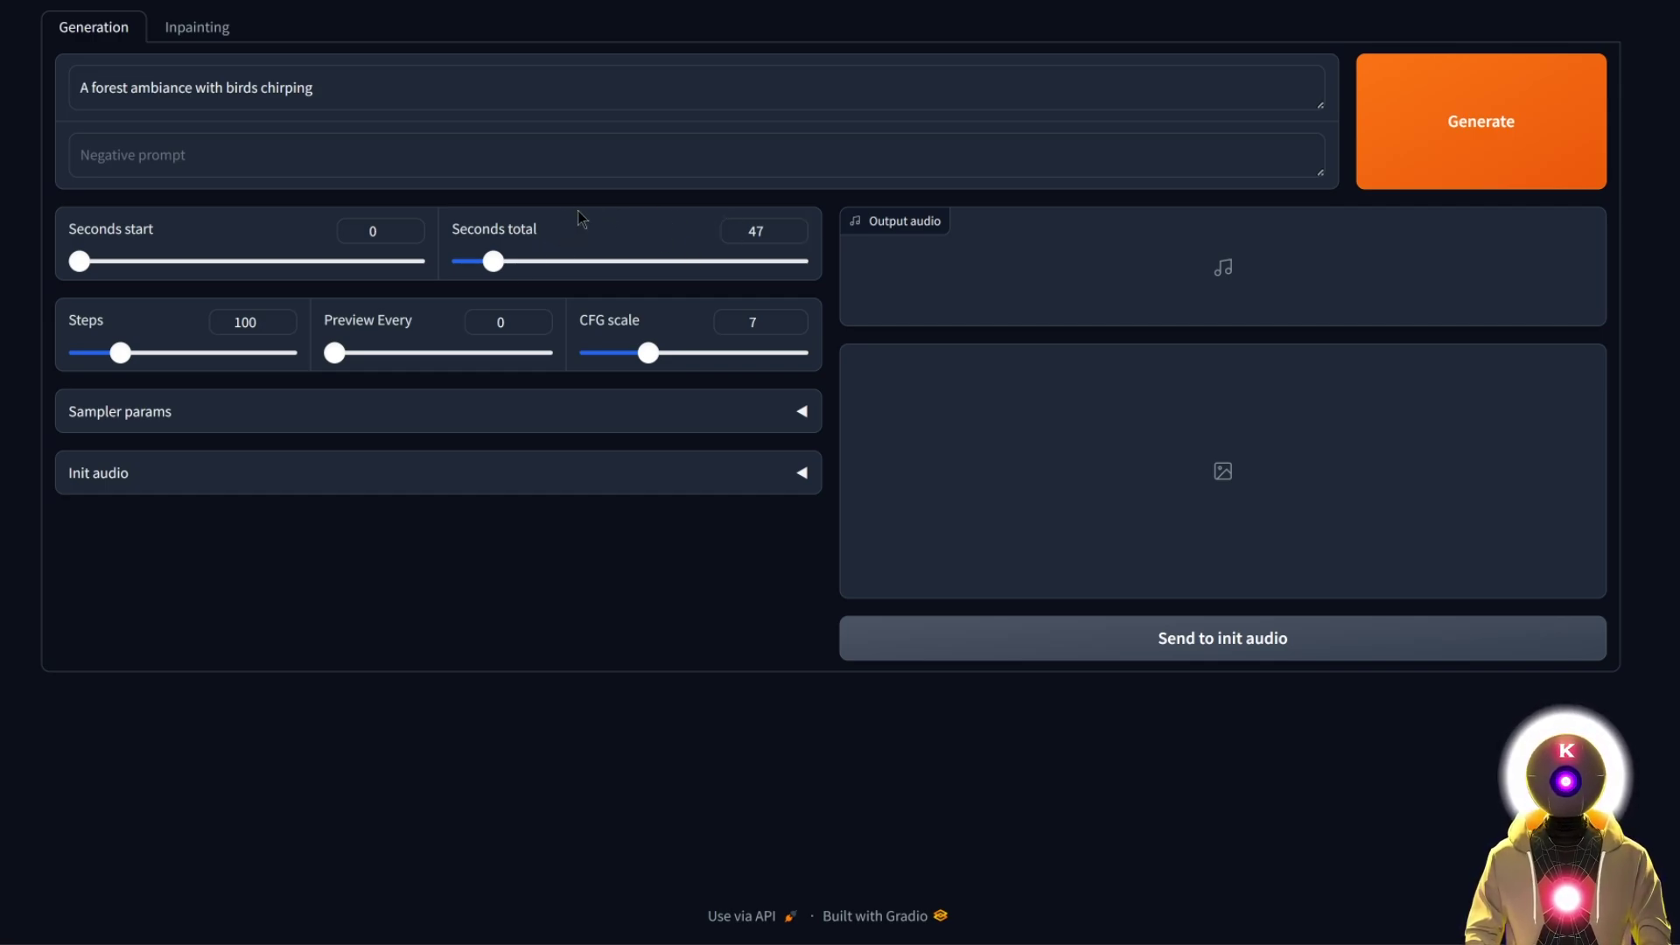
# Step: Set Seconds total to 10, generate the forest ambiance clip, then play and pause it
pyautogui.doubleClick(755, 231)
pyautogui.write('10')
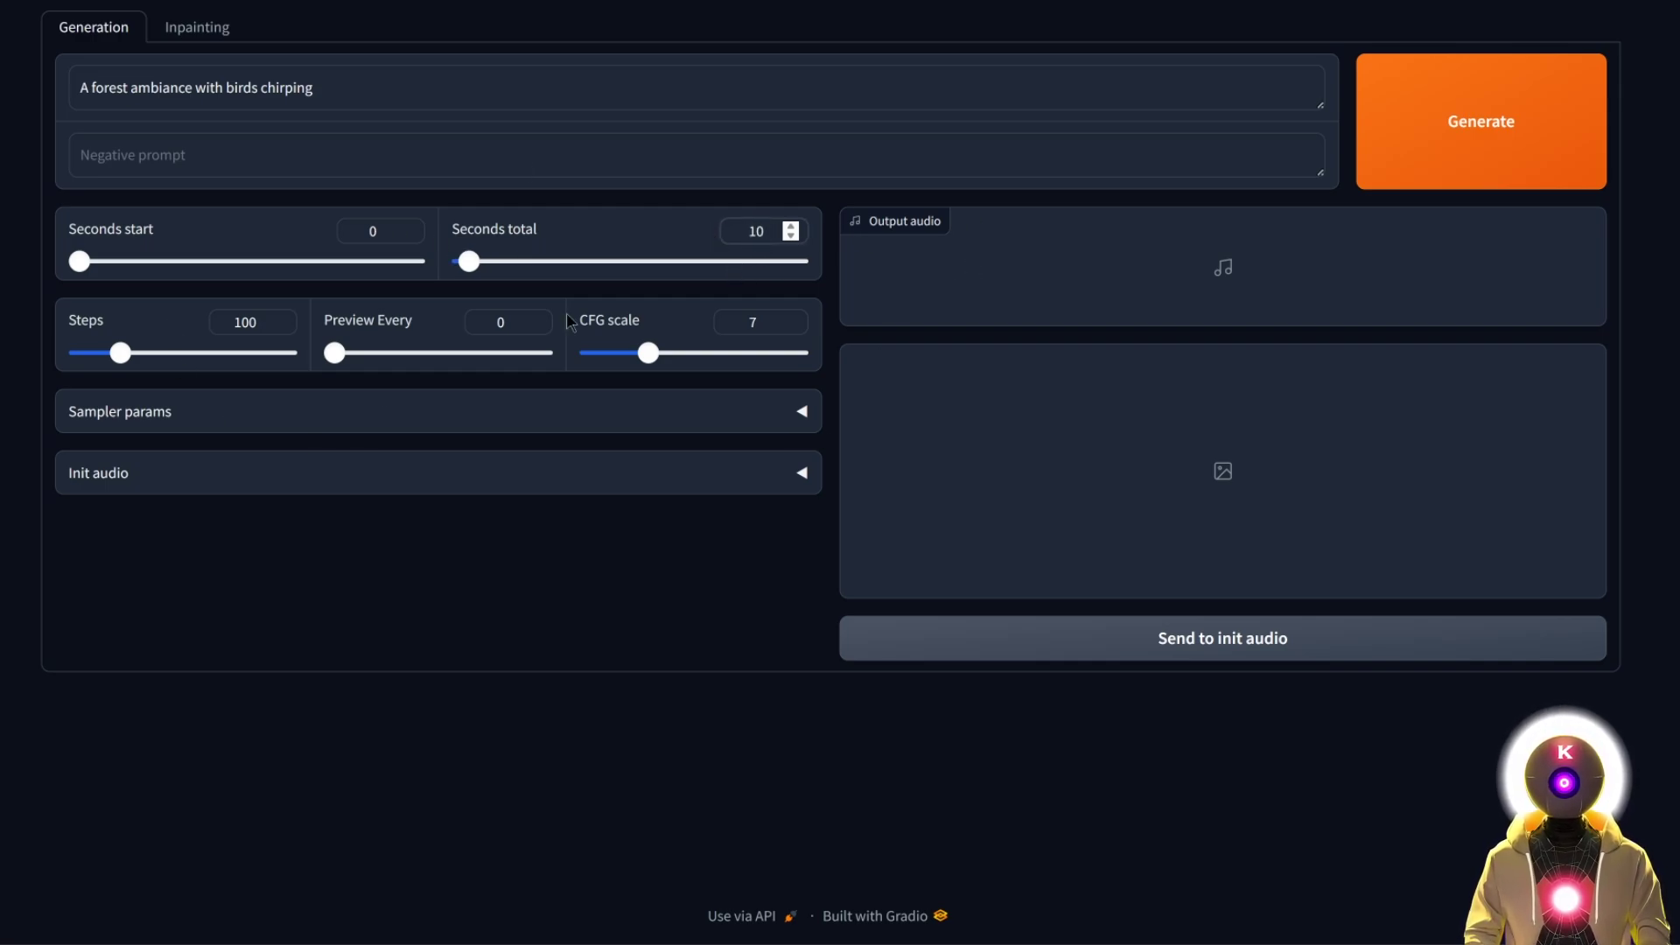
pyautogui.click(1518, 121)
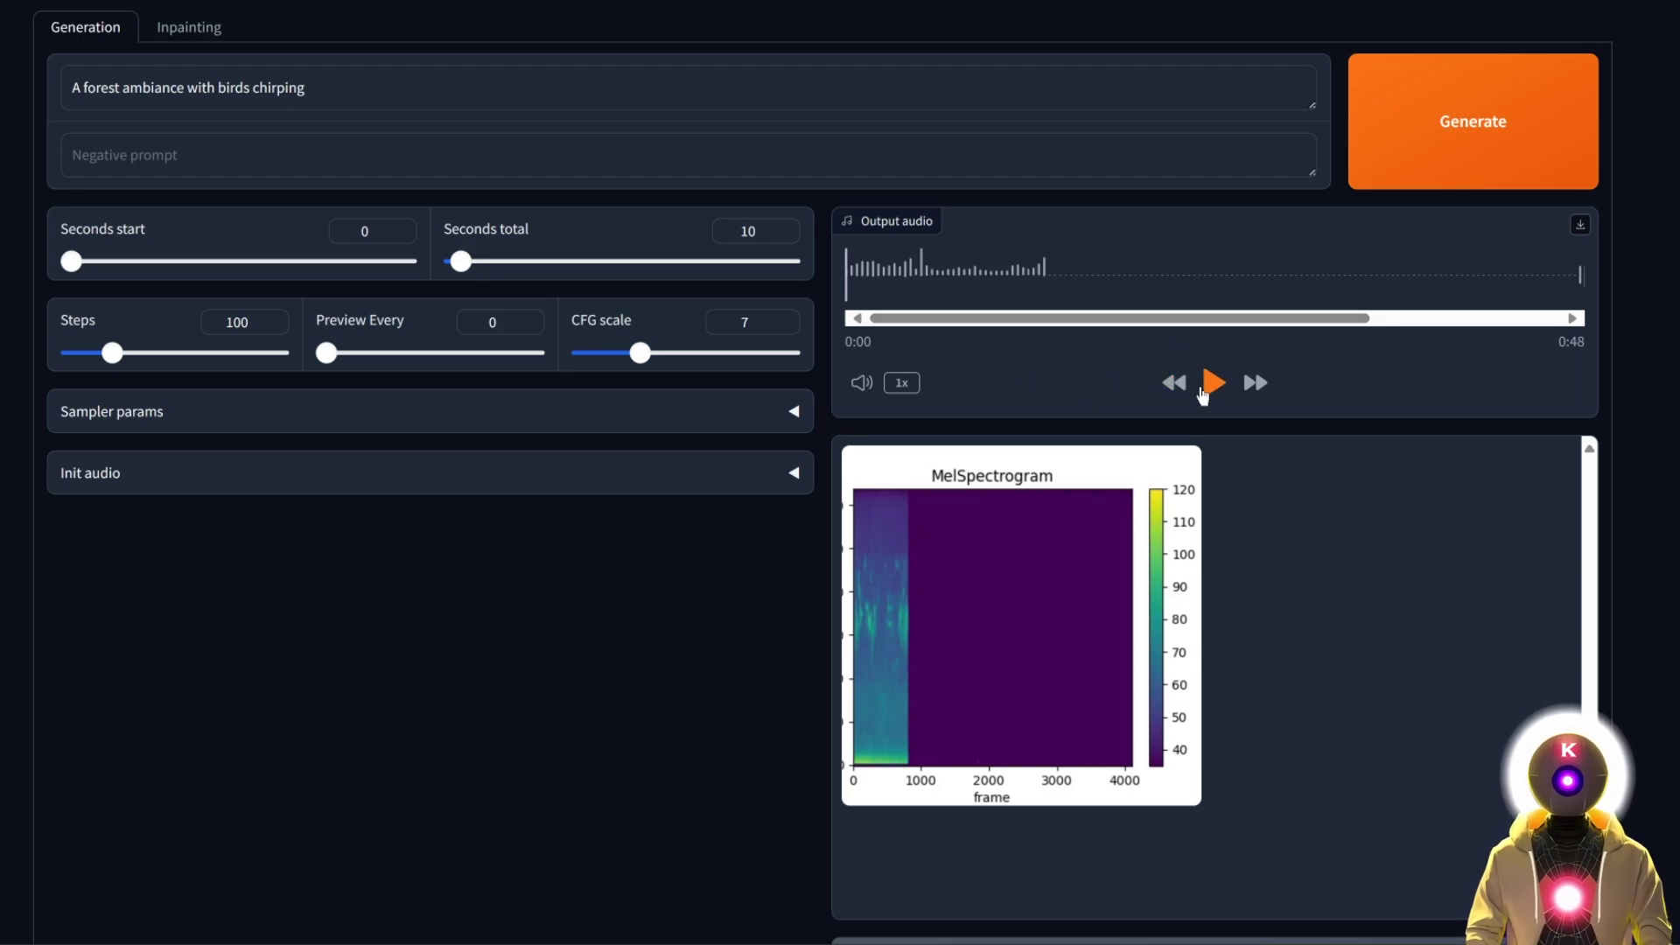
pyautogui.click(1212, 382)
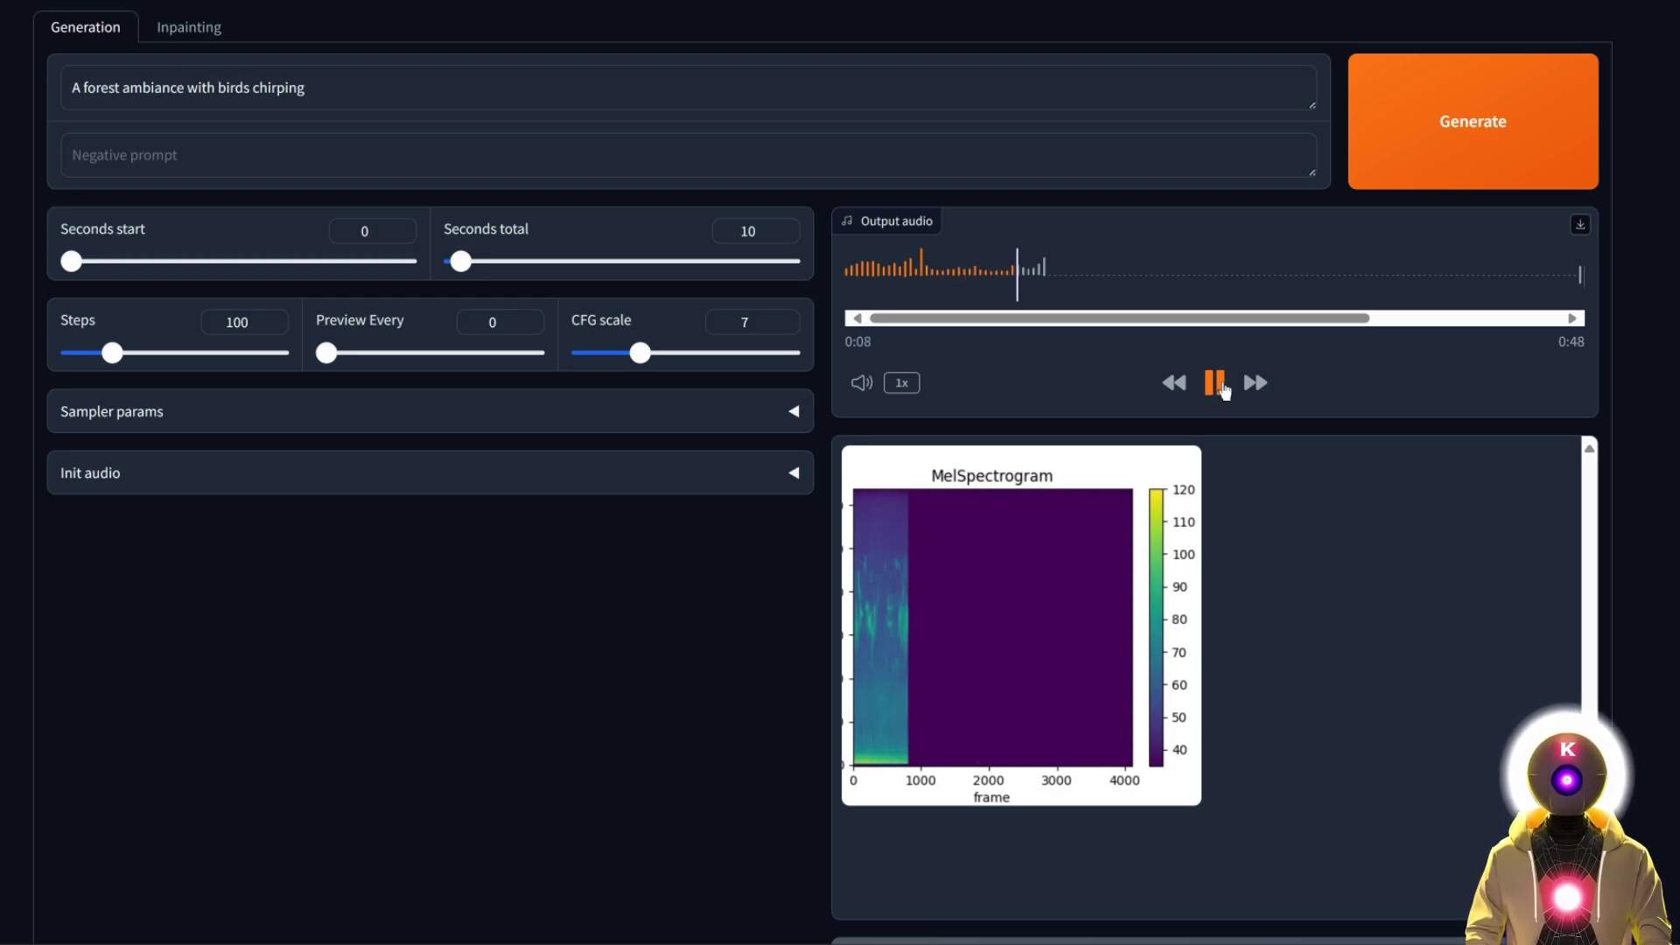
pyautogui.click(1221, 384)
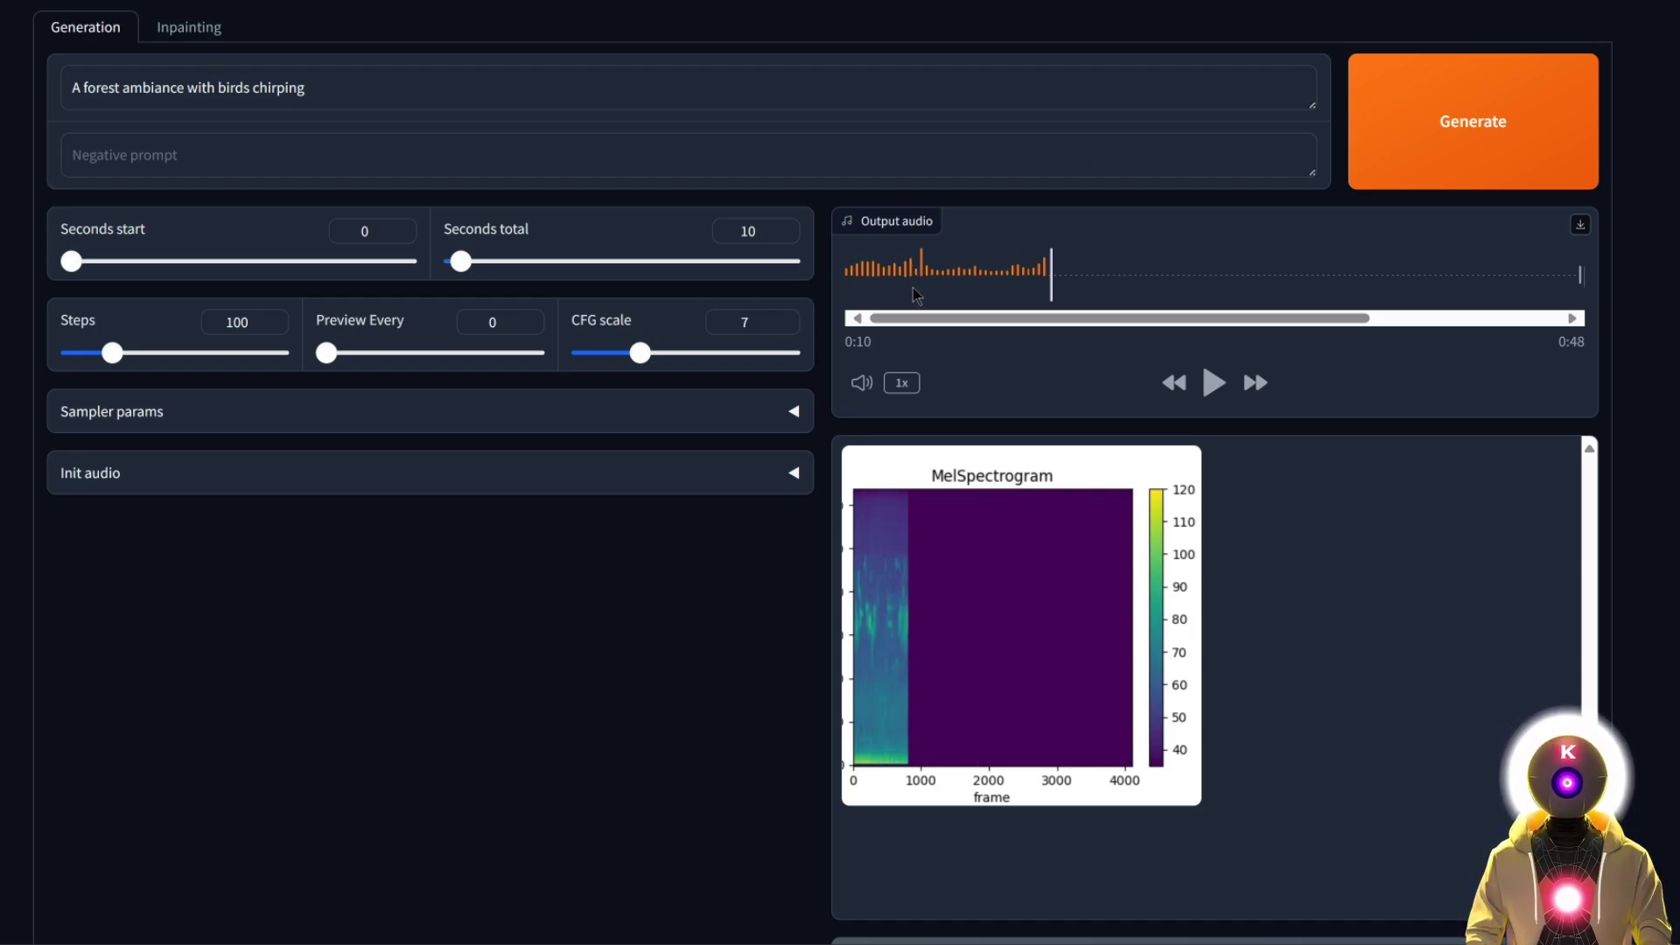
# Step: Generate a retro 8-bit soft bomb explosion clip, then play and pause it
pyautogui.click(307, 104)
pyautogui.hotkey('ctrl', 'a')
pyautogui.write('retro 8-bit game soft bomb explosion')
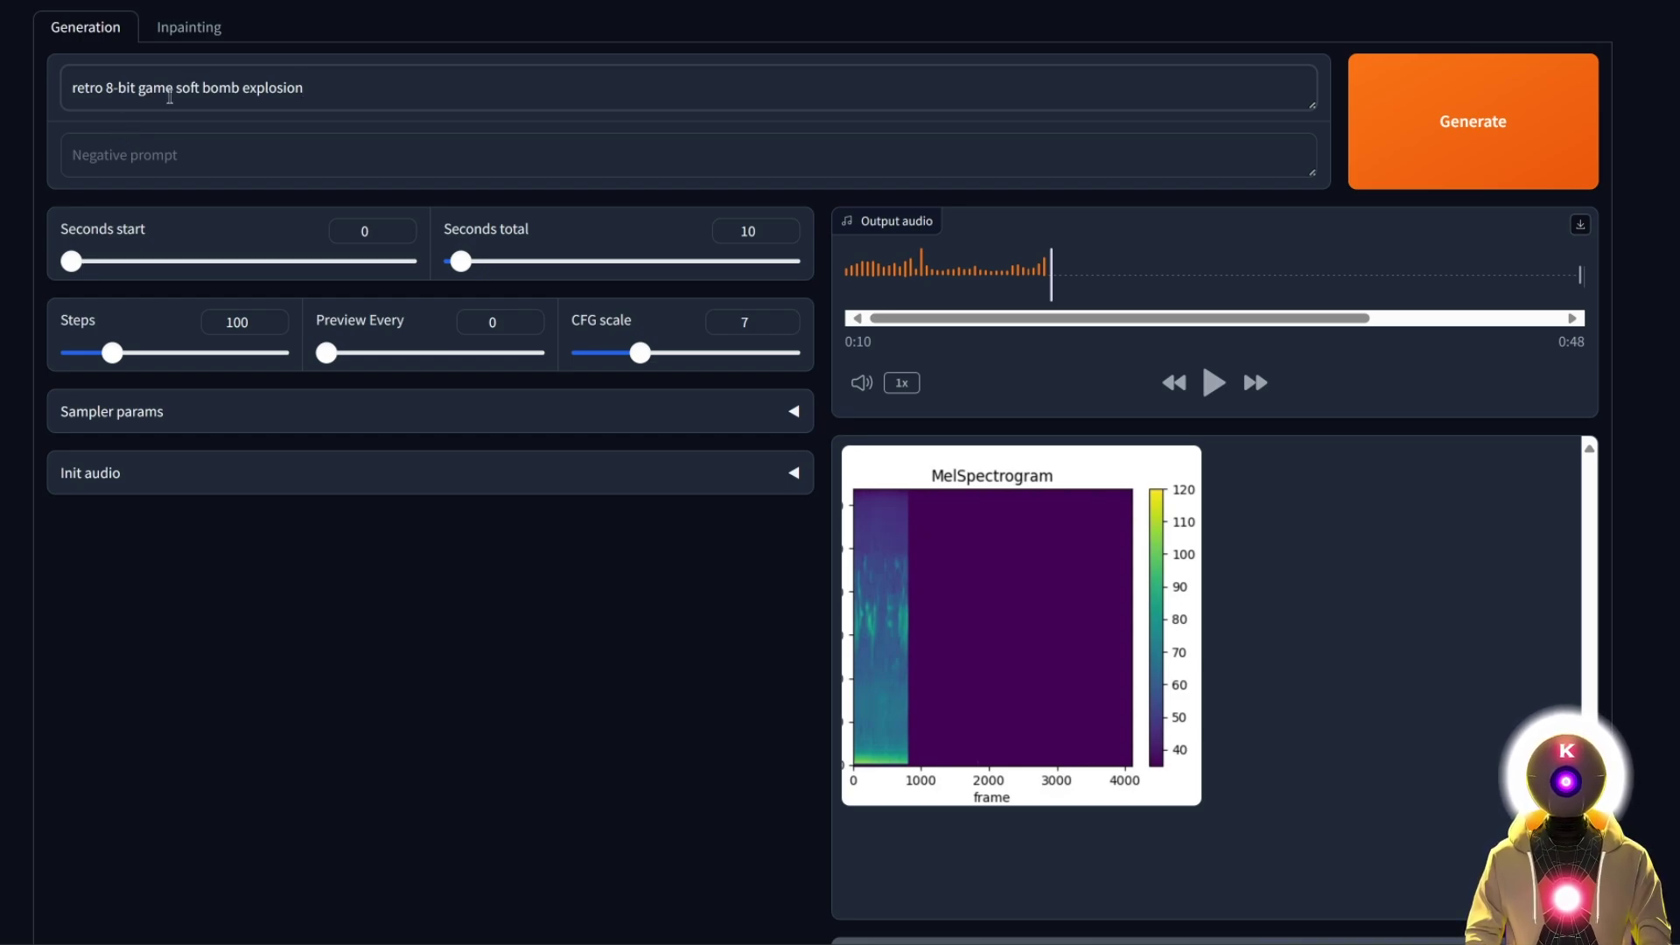
pyautogui.write('3')
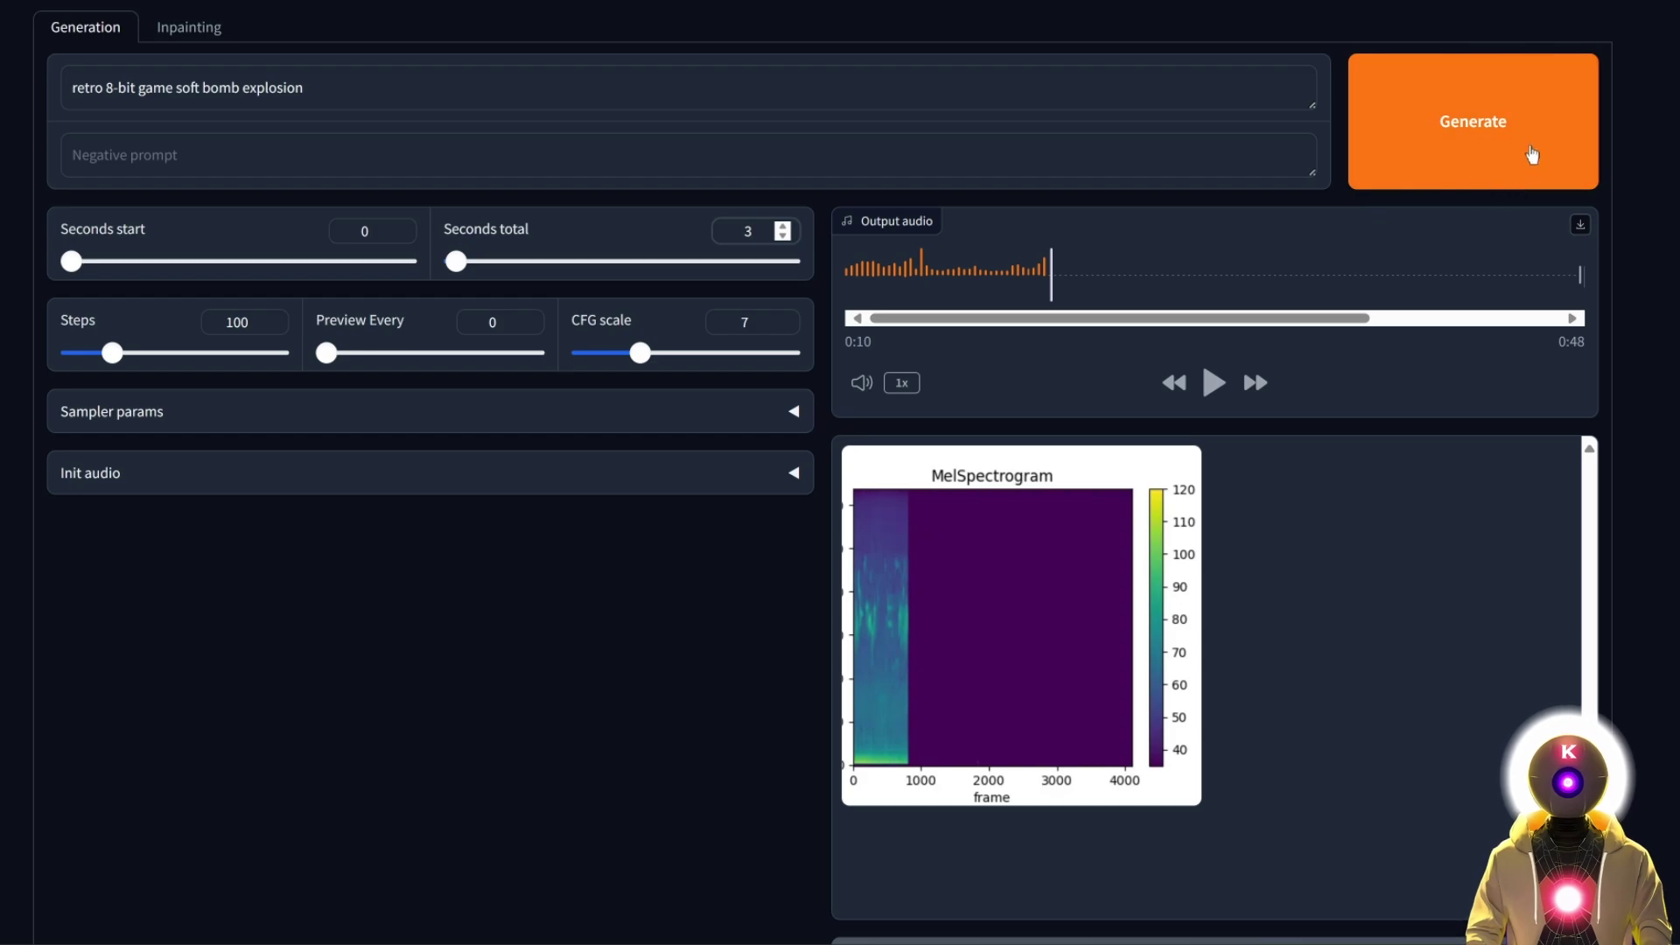
pyautogui.click(1526, 148)
pyautogui.click(1211, 380)
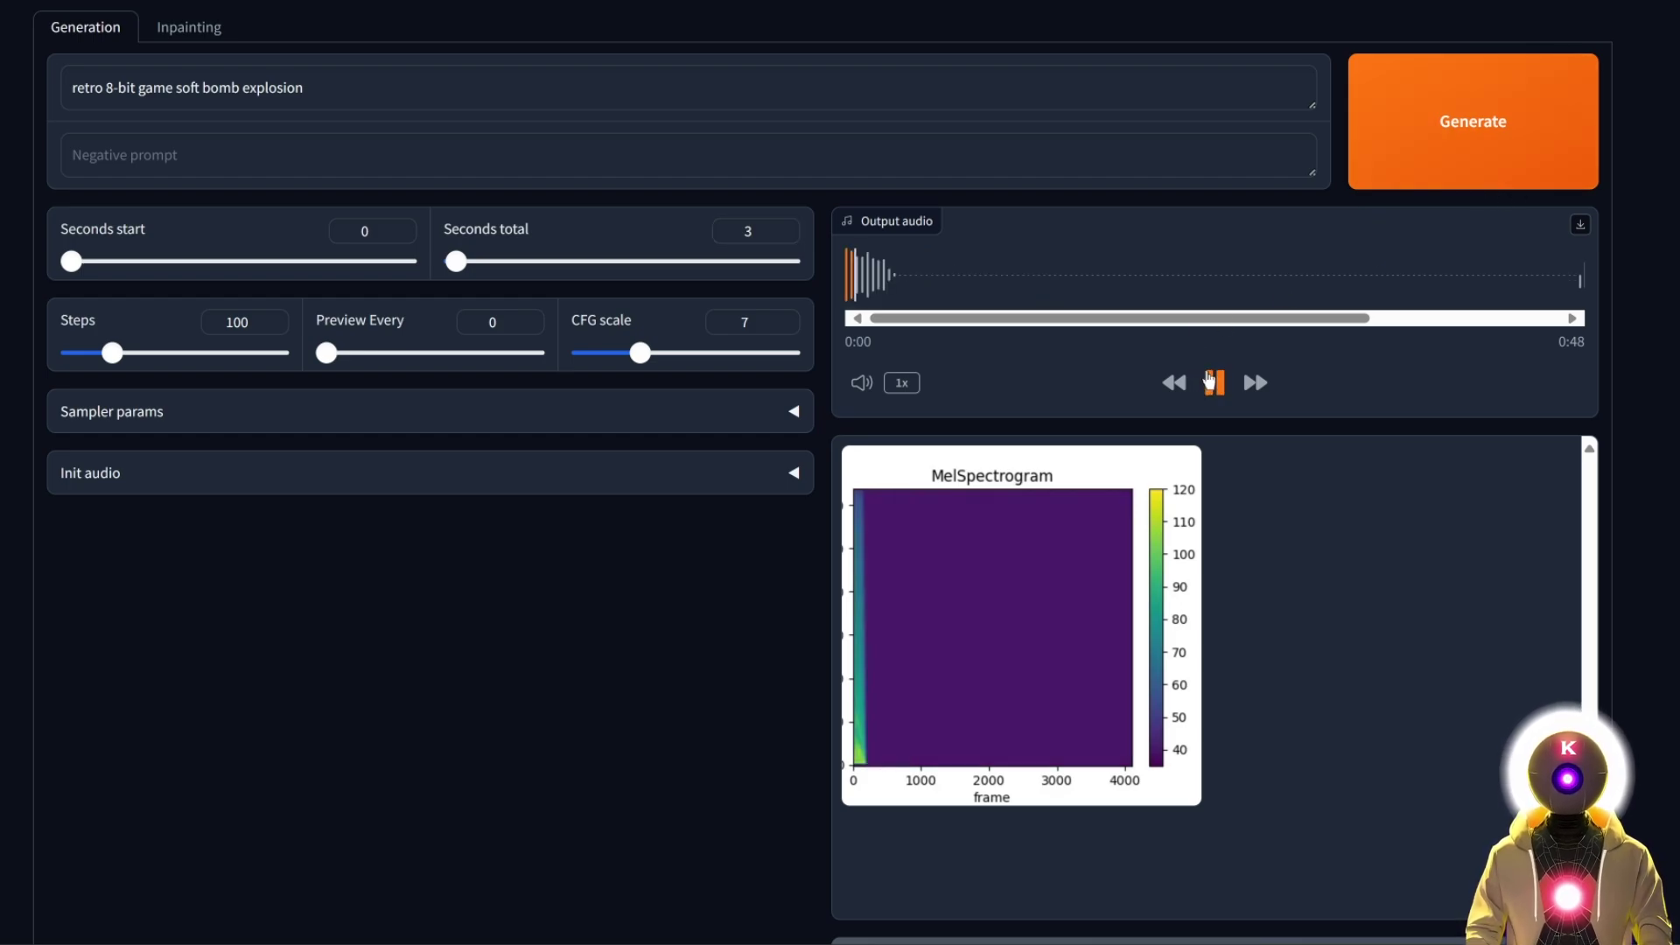
pyautogui.click(1213, 384)
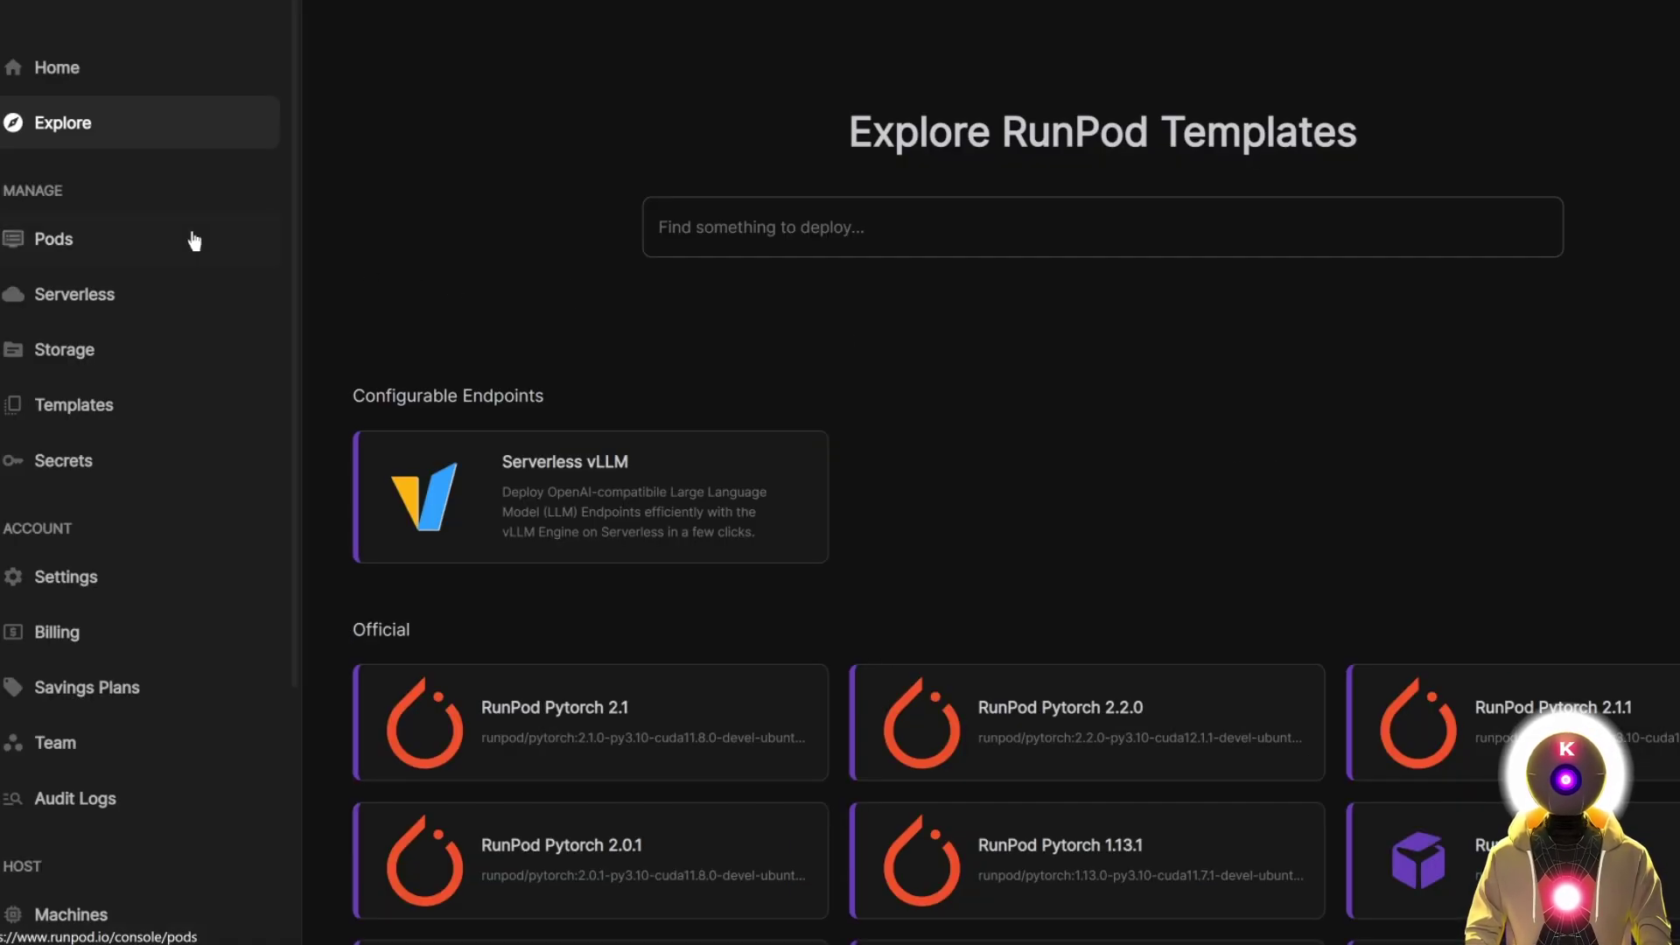
# Step: Start a new pod deployment filtered to Community Cloud with Extreme internet speed
pyautogui.click(192, 239)
pyautogui.click(376, 54)
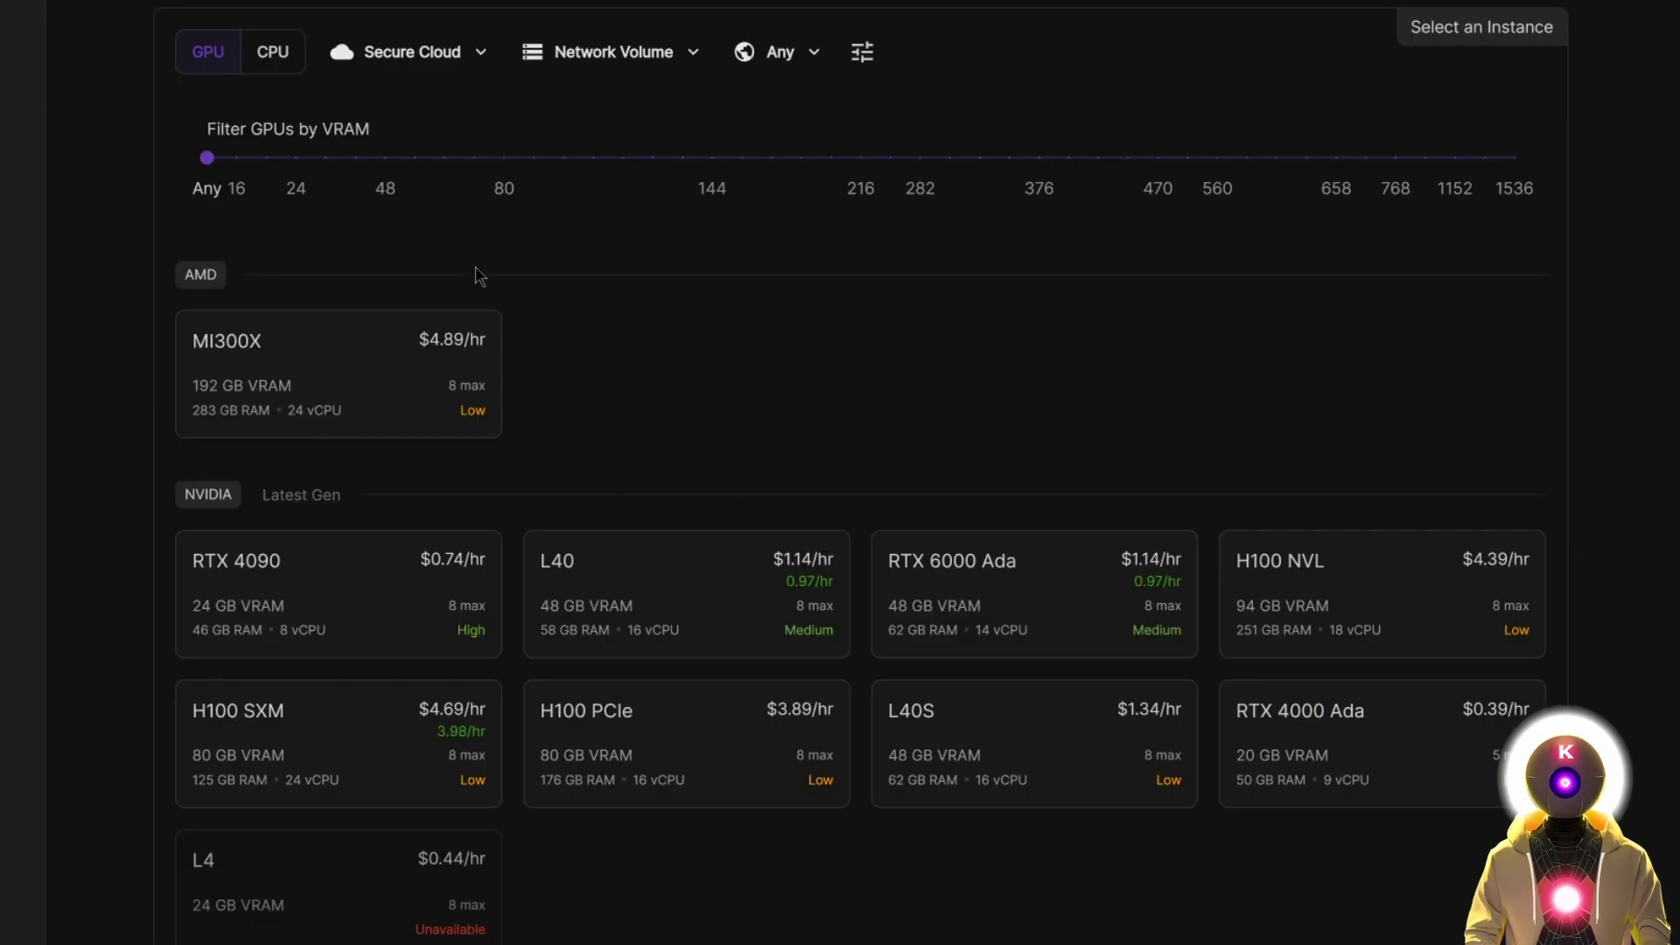
pyautogui.click(436, 58)
pyautogui.click(438, 148)
pyautogui.click(888, 70)
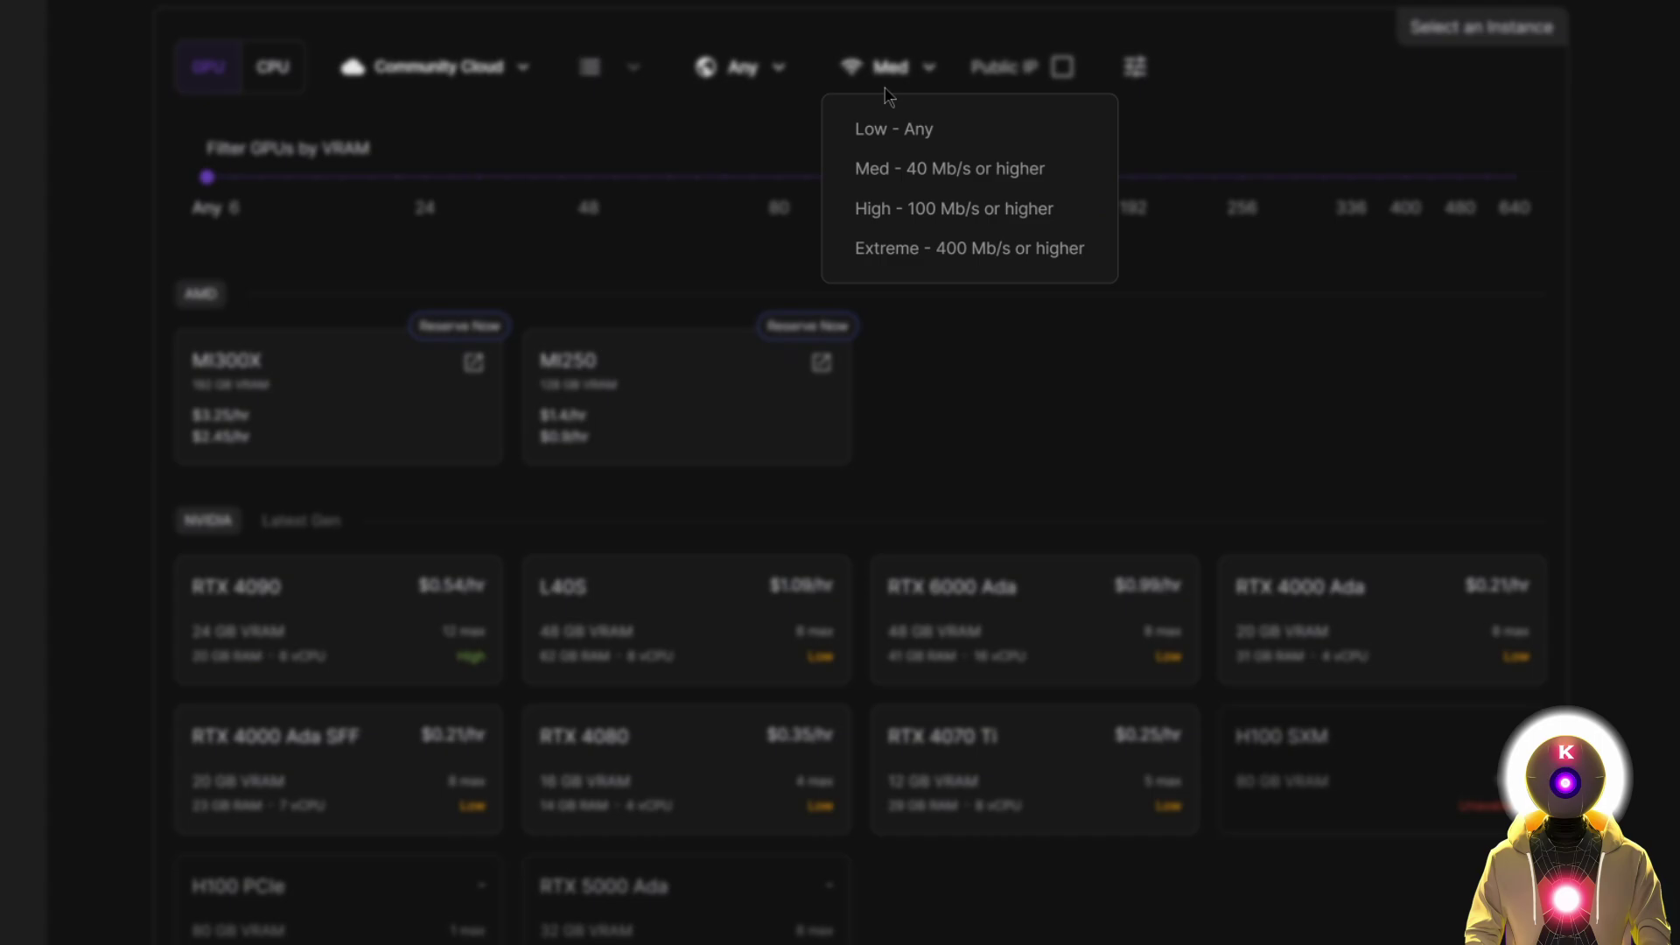
pyautogui.click(929, 258)
pyautogui.scroll(-7, 1077, 377)
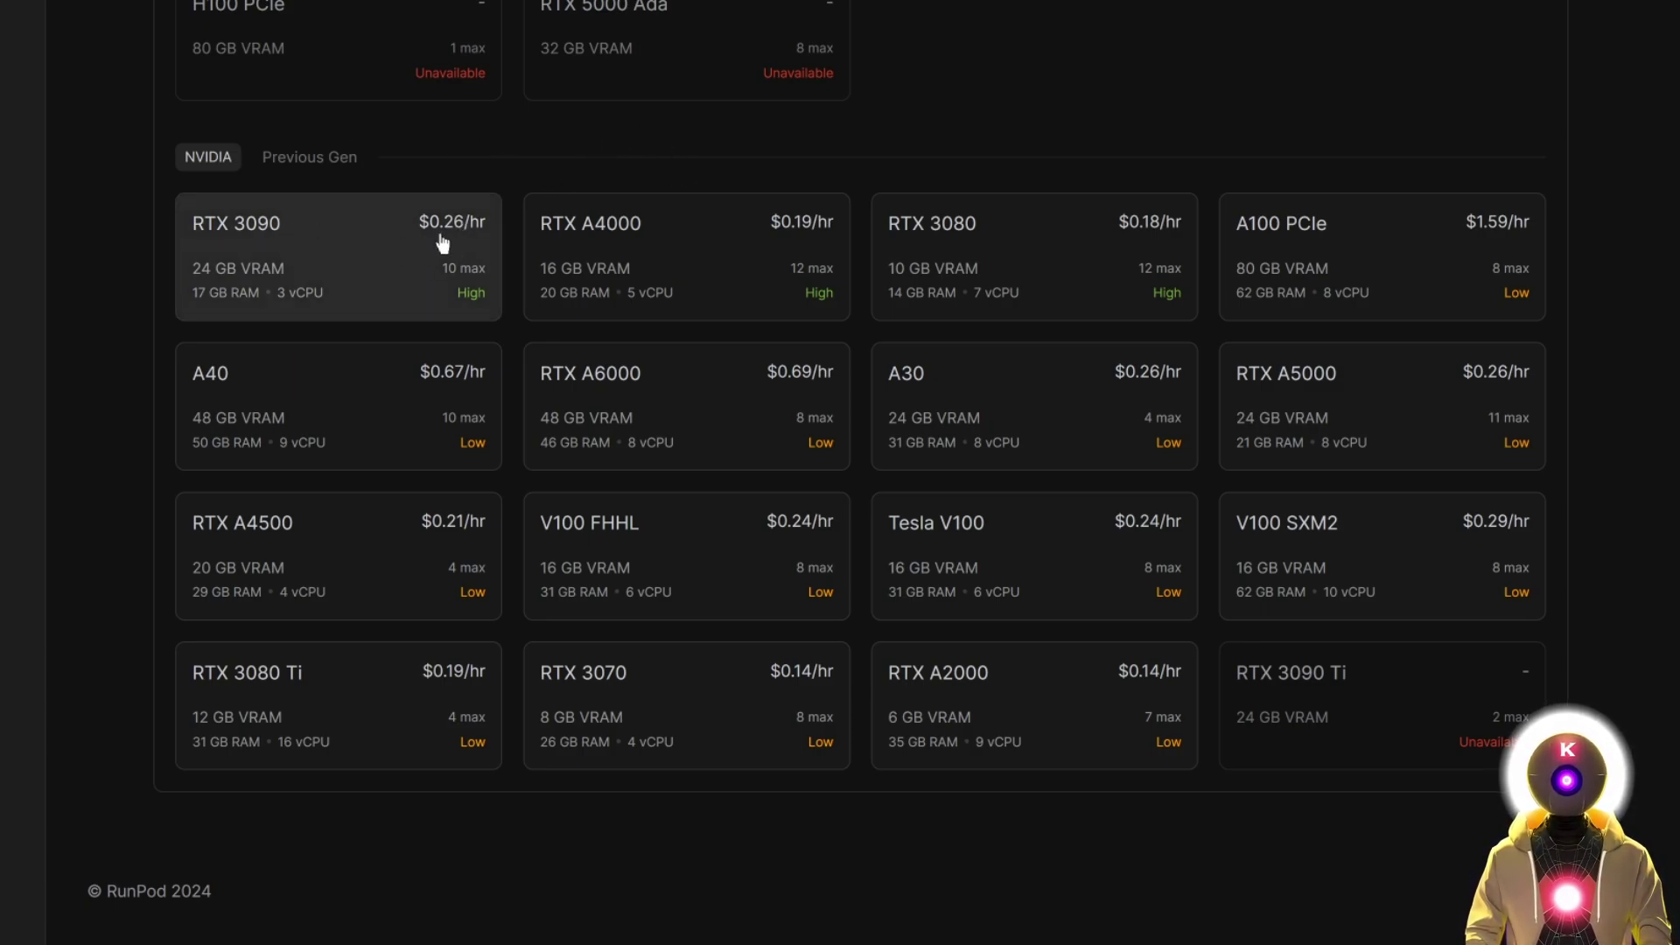
# Step: Deploy an on-demand RTX 3090 pod with the RunPod Pytorch 2.1 template and expand its card
pyautogui.click(382, 244)
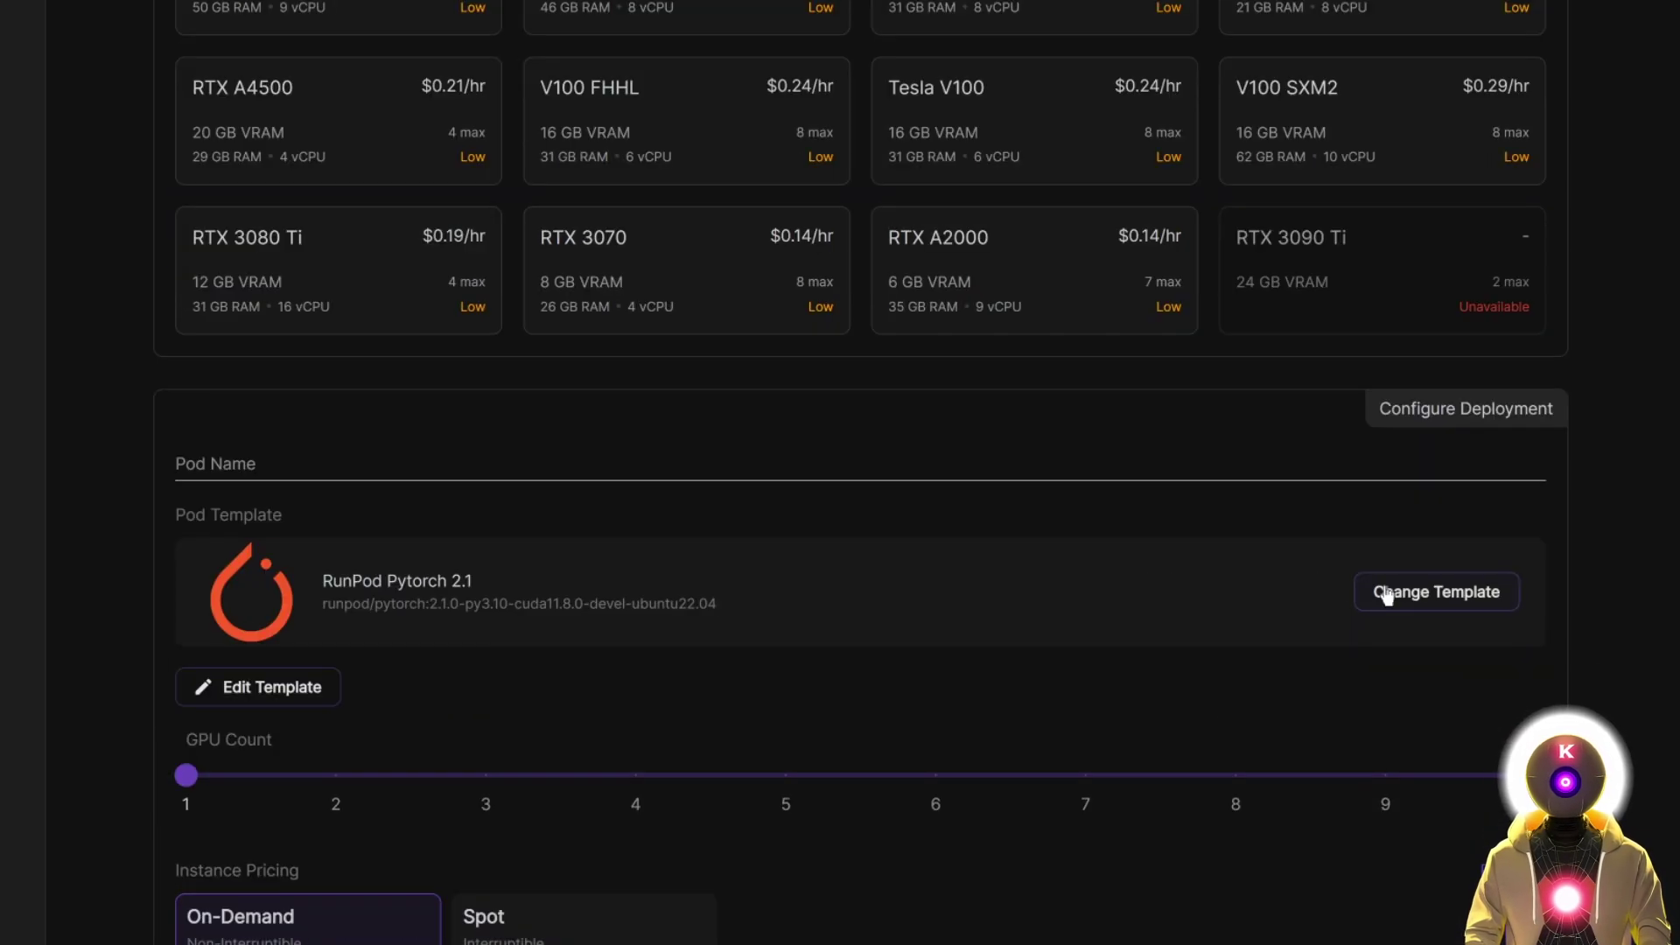
pyautogui.click(1414, 602)
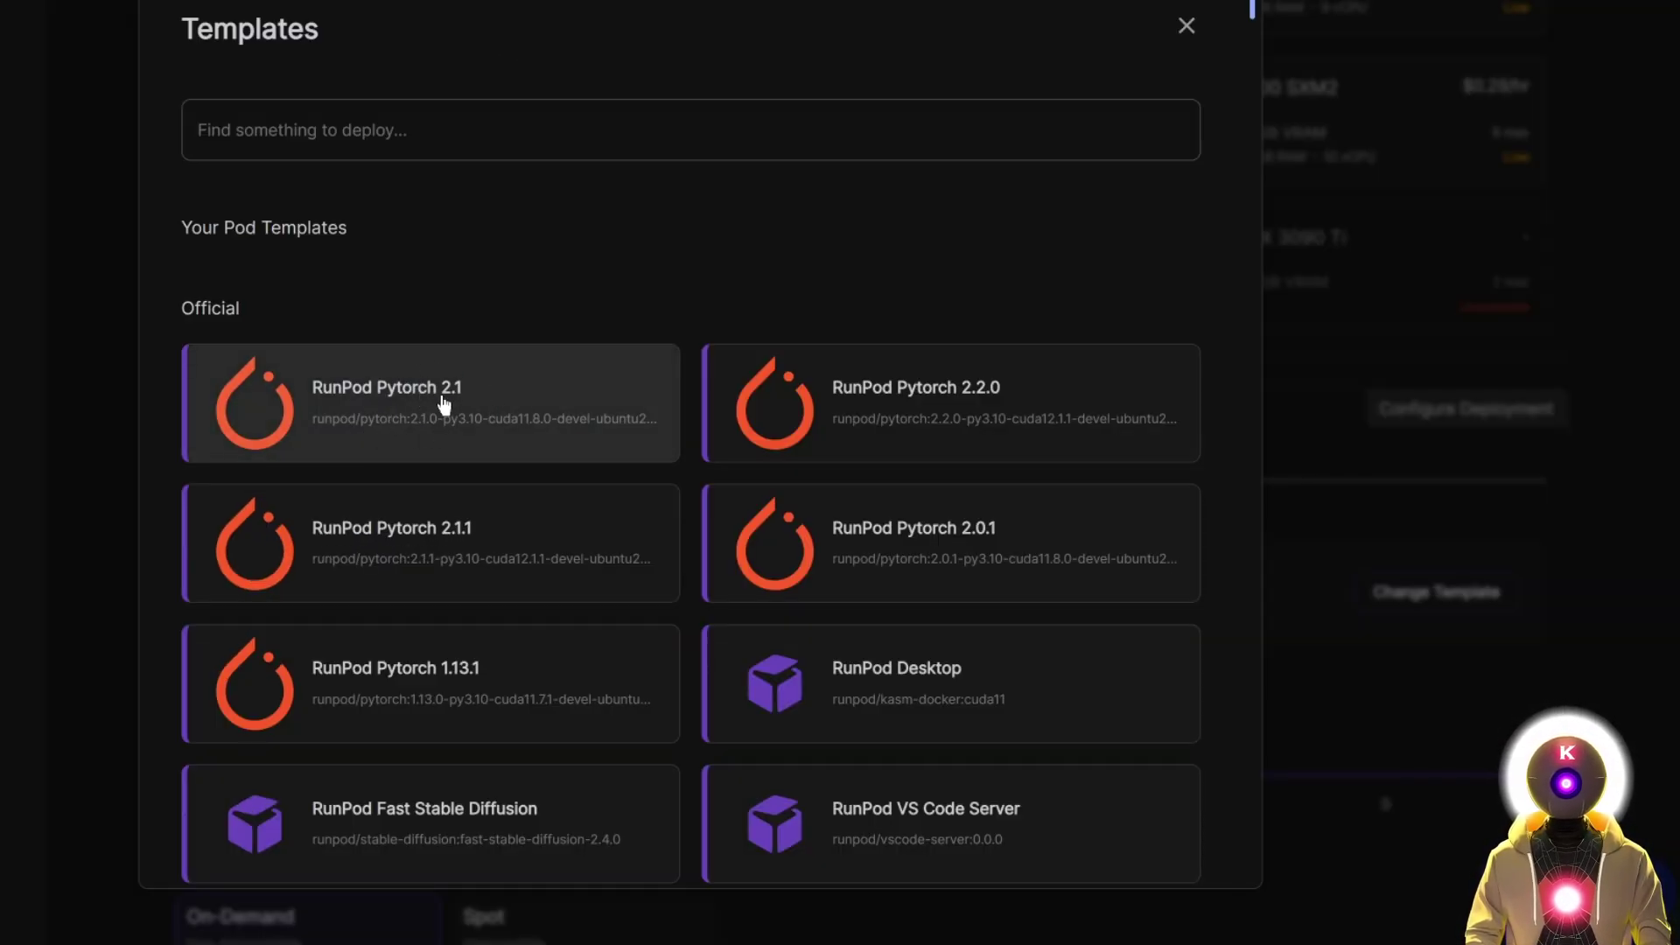
pyautogui.click(443, 398)
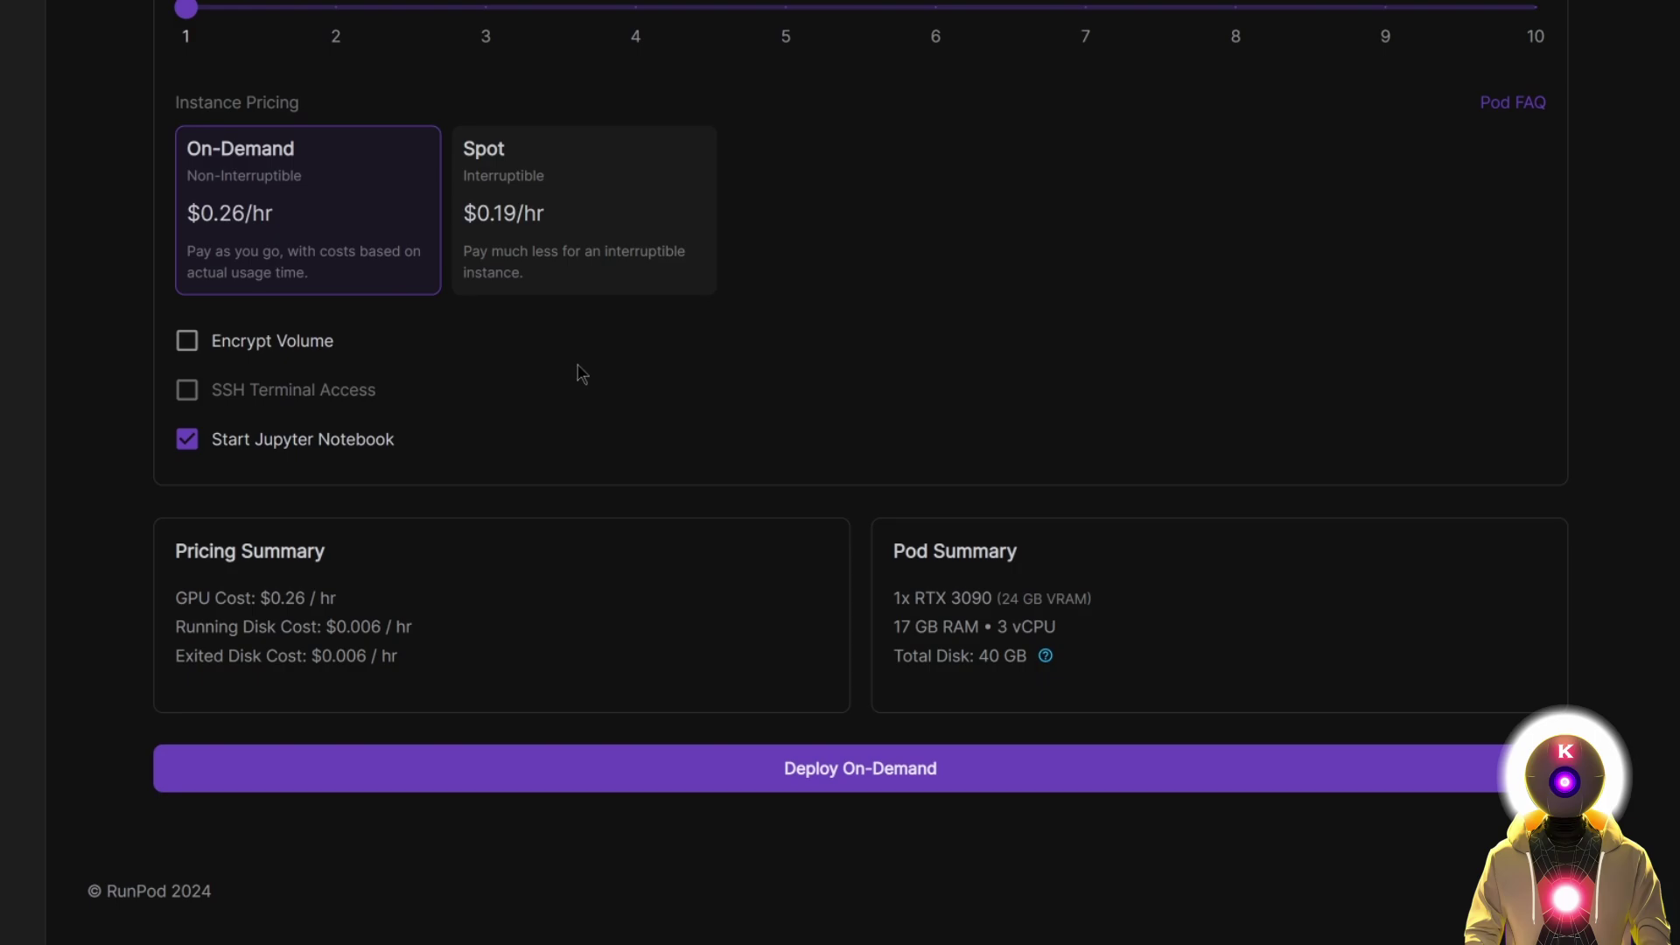
pyautogui.click(847, 774)
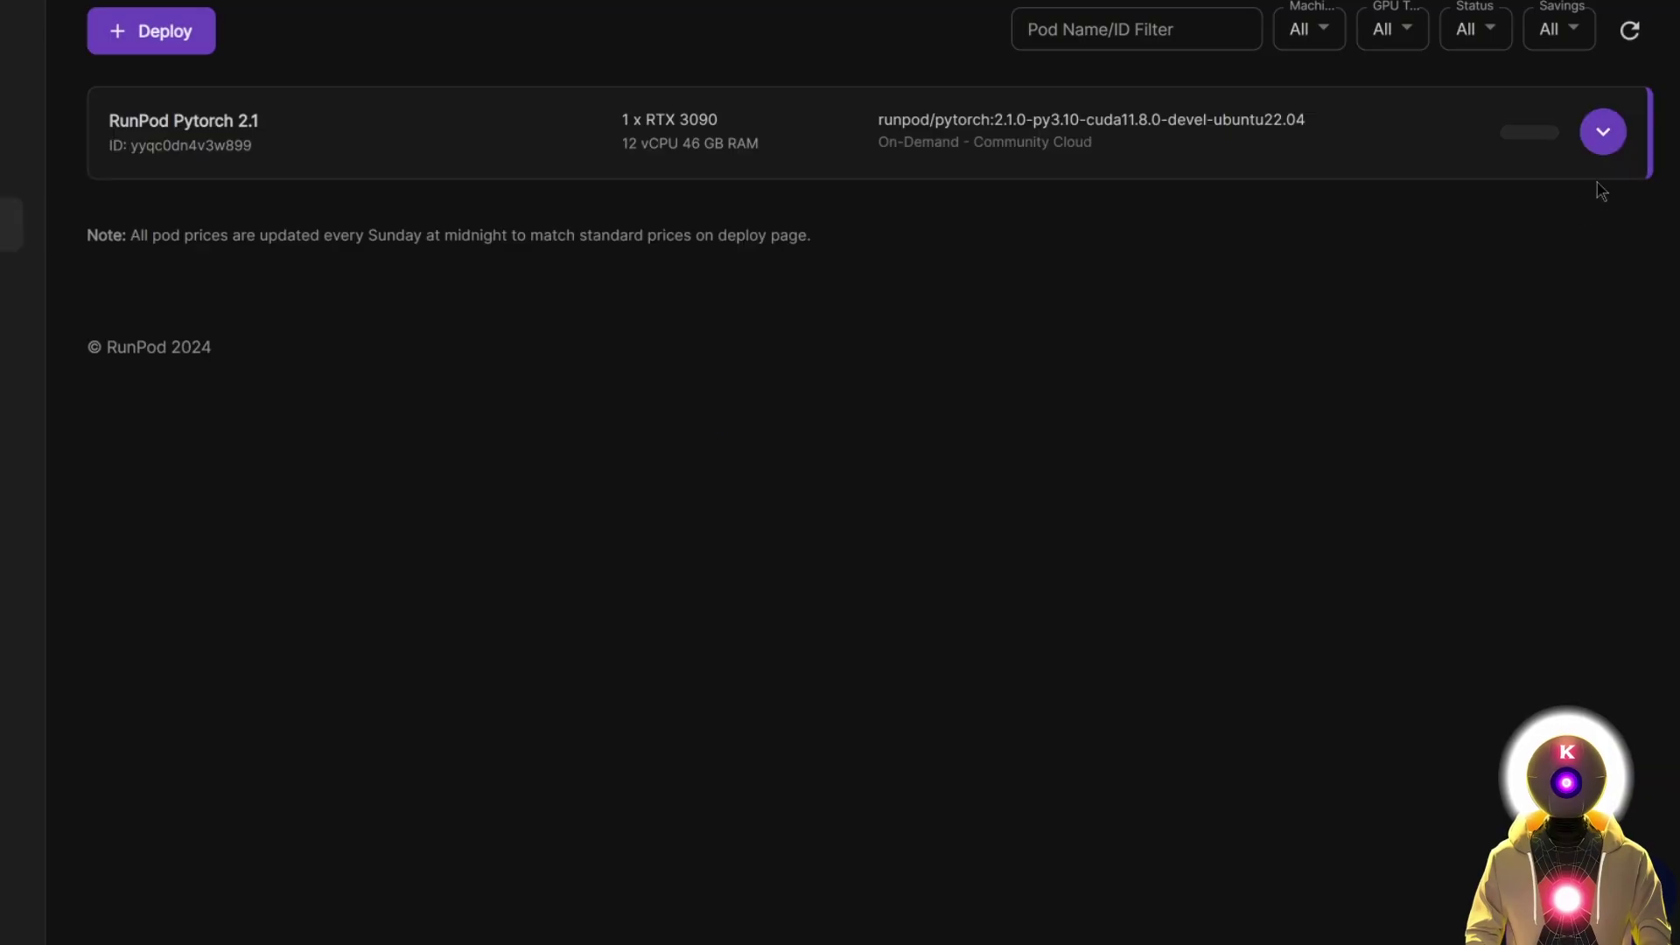
pyautogui.click(1603, 133)
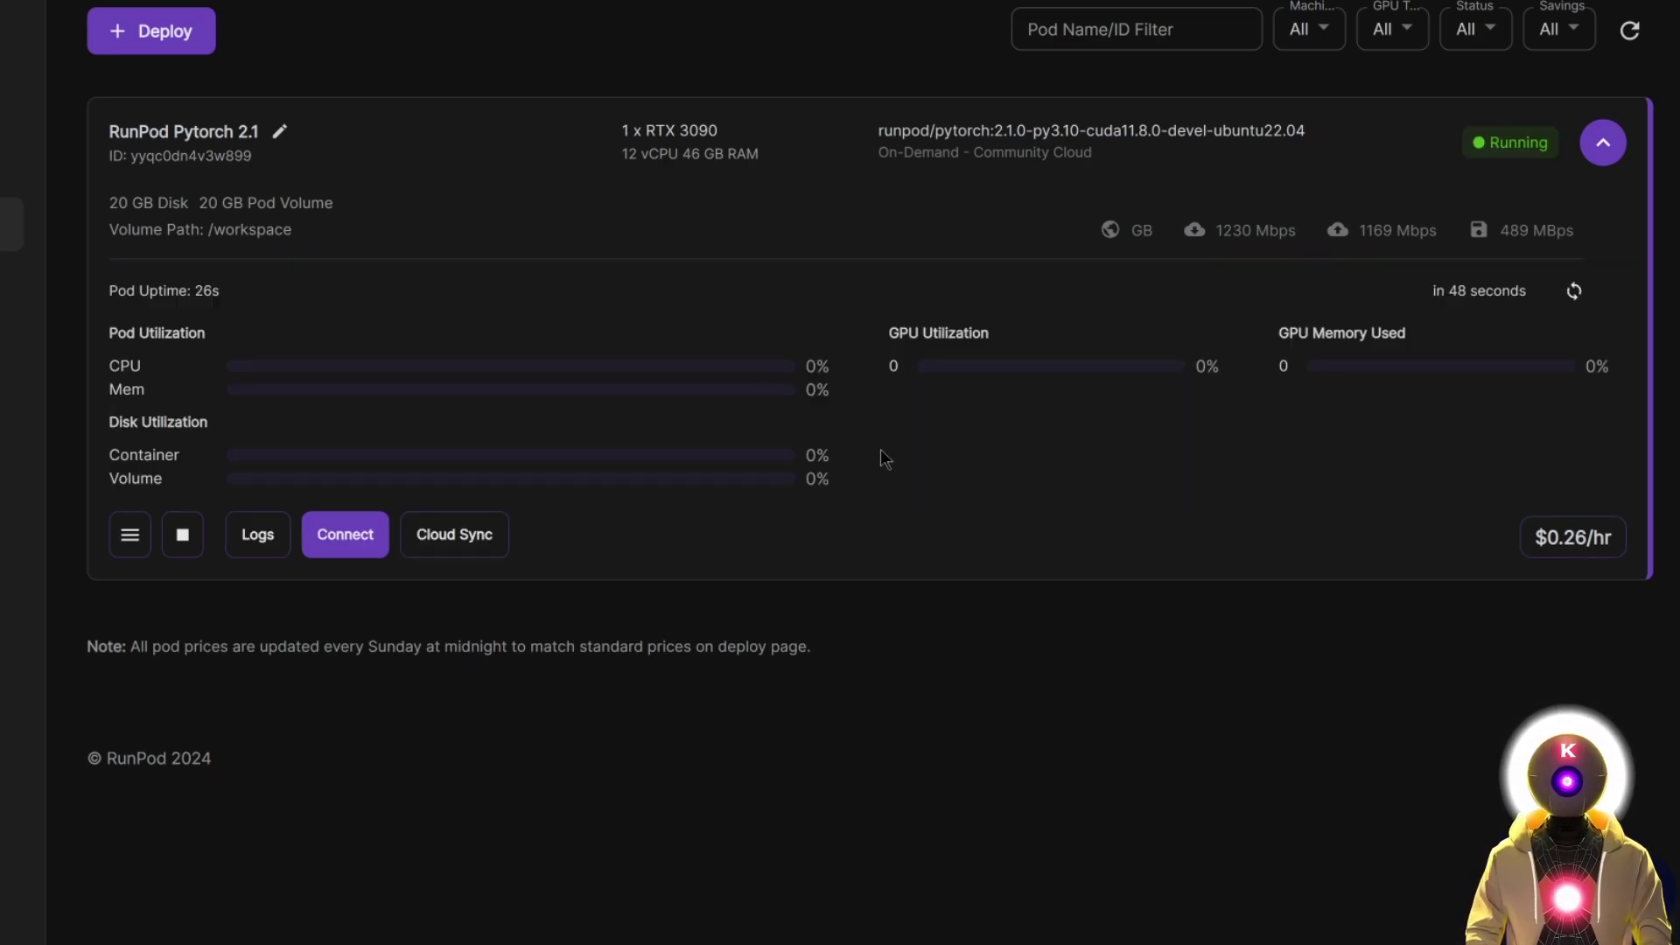
# Step: Connect to the pod's JupyterLab and upload STABLE-AUDIO_AUTO_INSTALL-RUNPOD.sh into the workspace
pyautogui.click(345, 533)
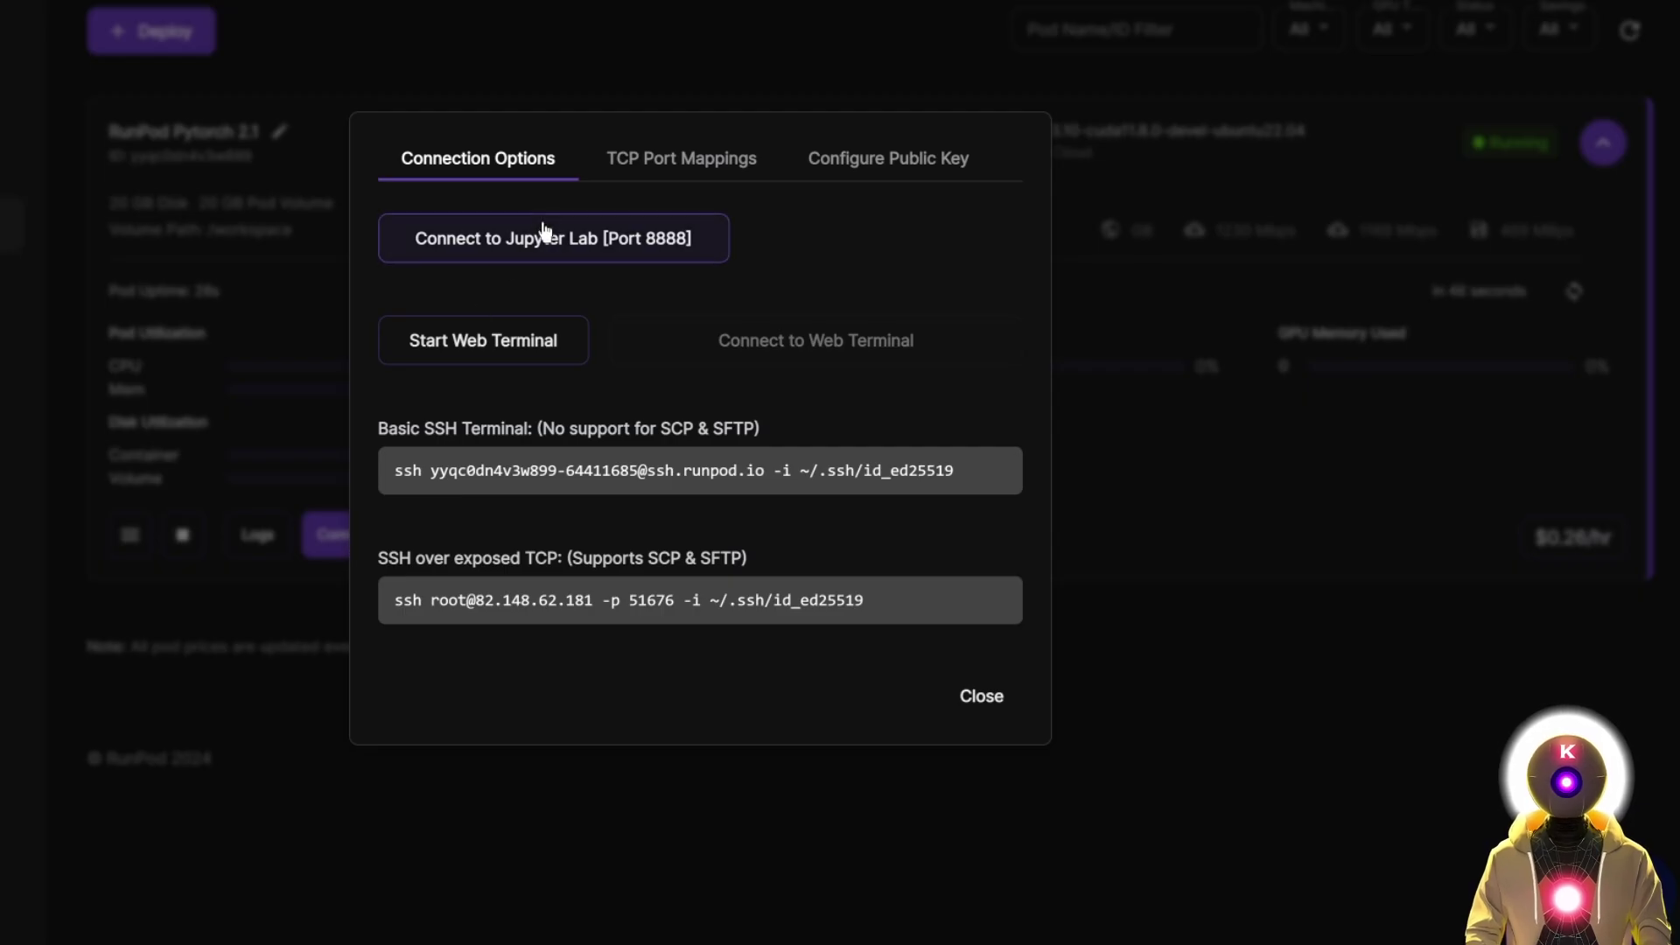
pyautogui.click(551, 246)
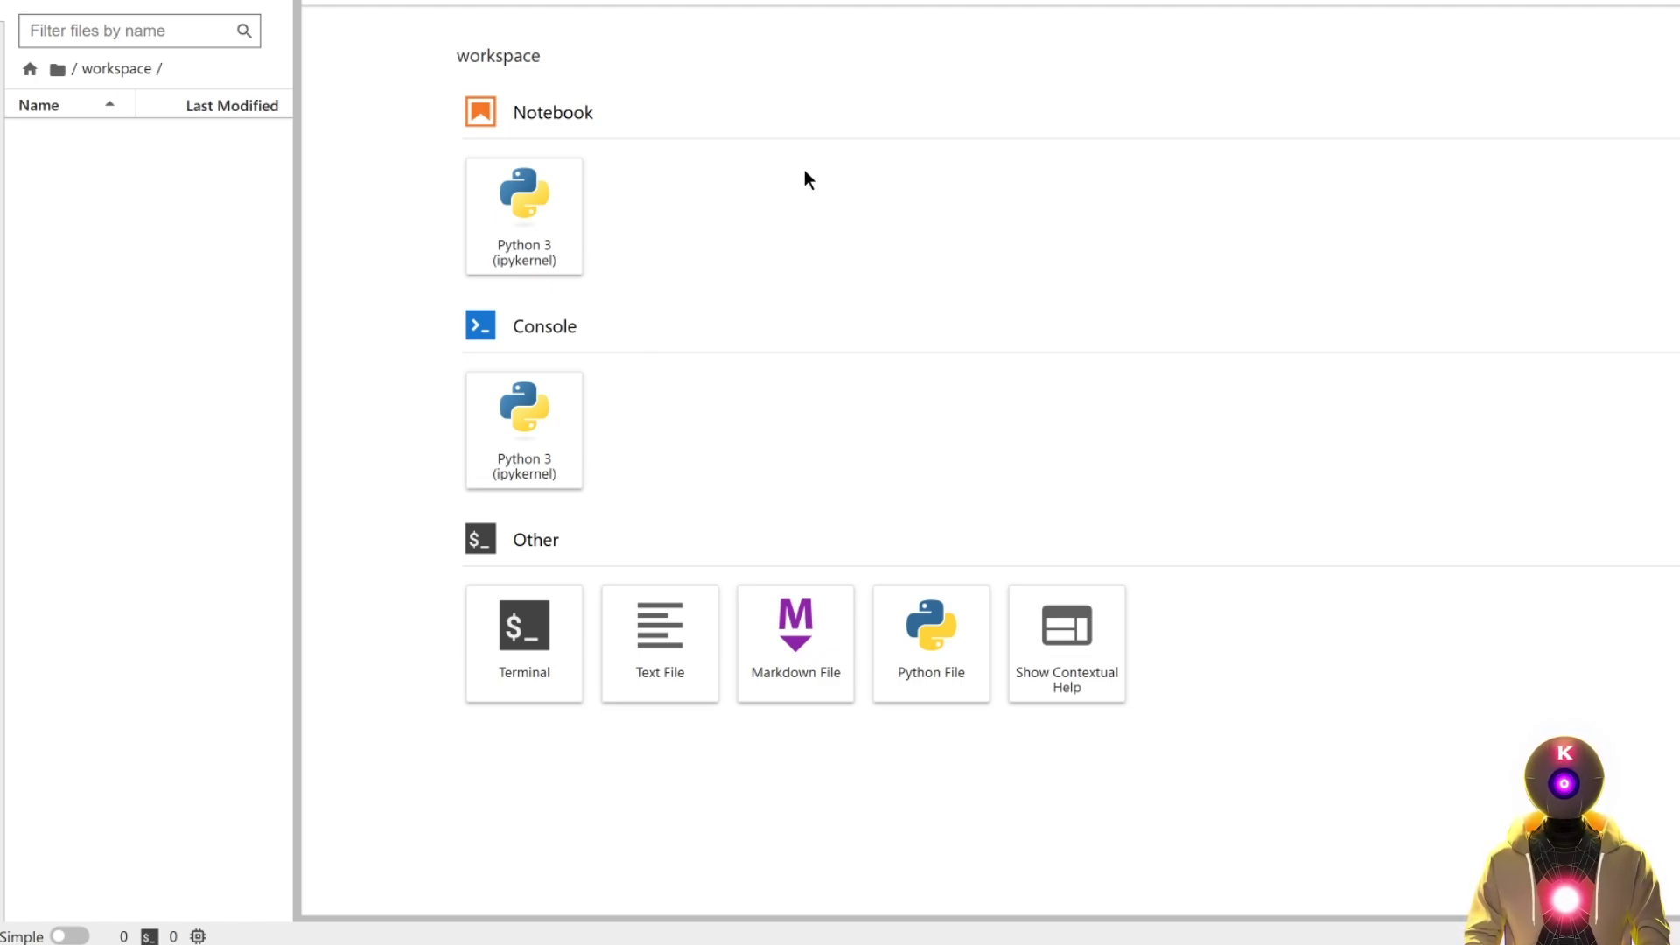
pyautogui.hotkey('alt', 'Tab')
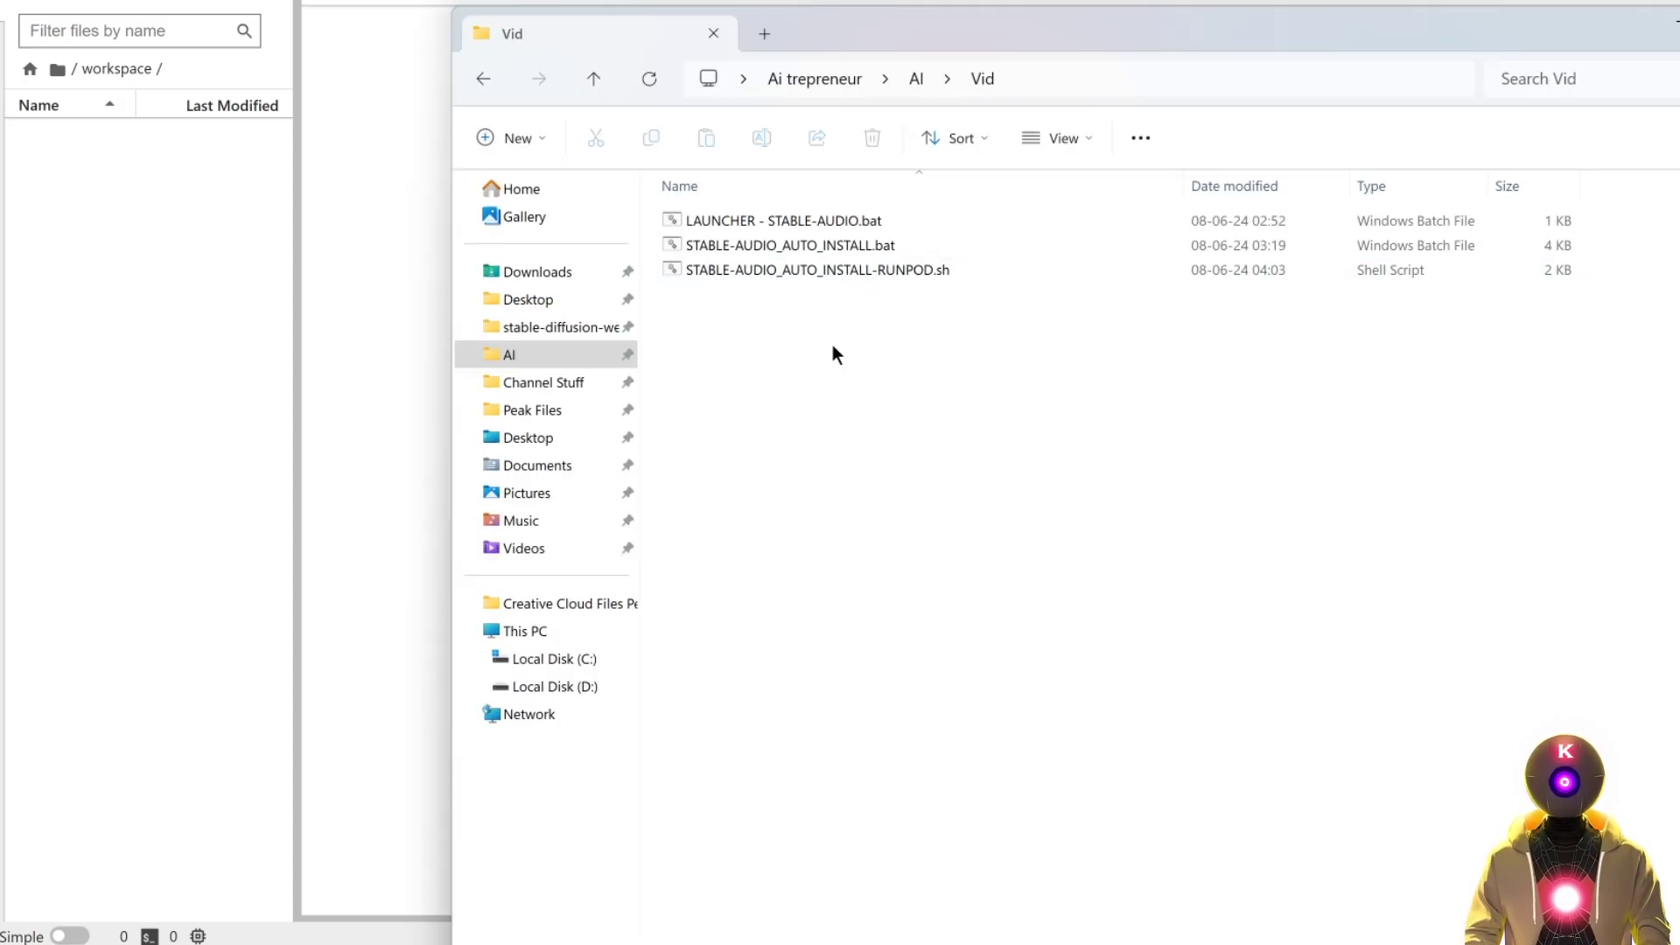
pyautogui.moveTo(820, 270); pyautogui.dragTo(89, 184)
# Step: Run the chmod and install-script commands in a terminal, then open the gradio.live link
pyautogui.click(524, 643)
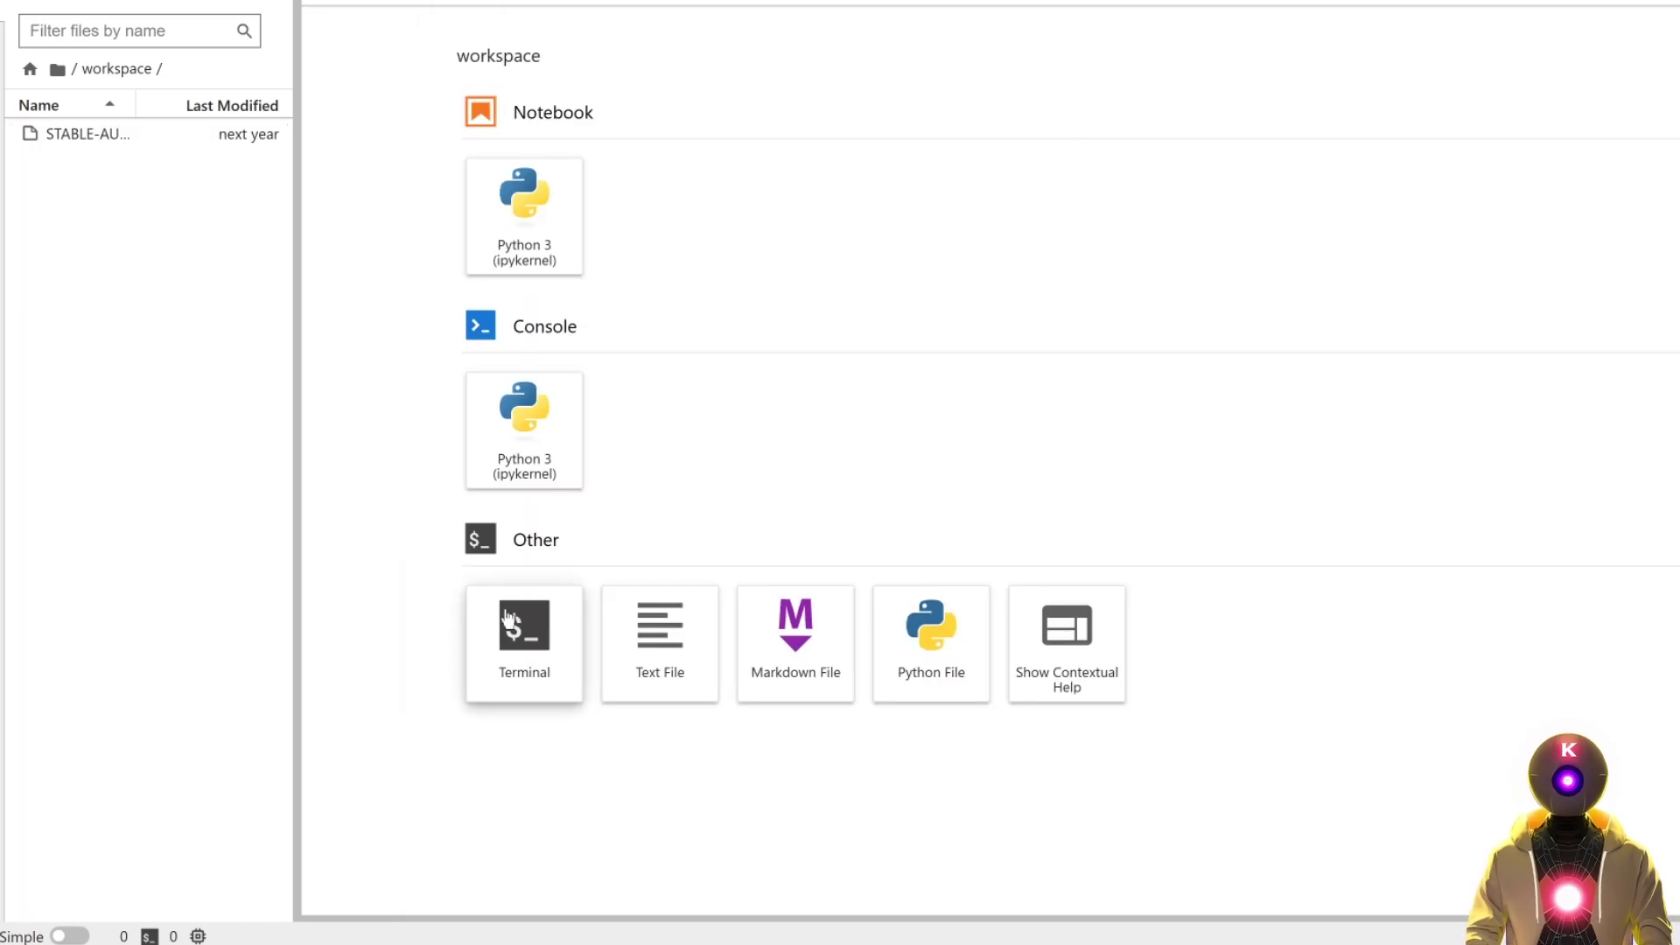
pyautogui.write('chmod +x STABLE-AUDIO_AUTO_INSTALL-RUNPOD.sh ./STABLE-AUDIO_AUTO_INSTALL-RUNPOD.sh')
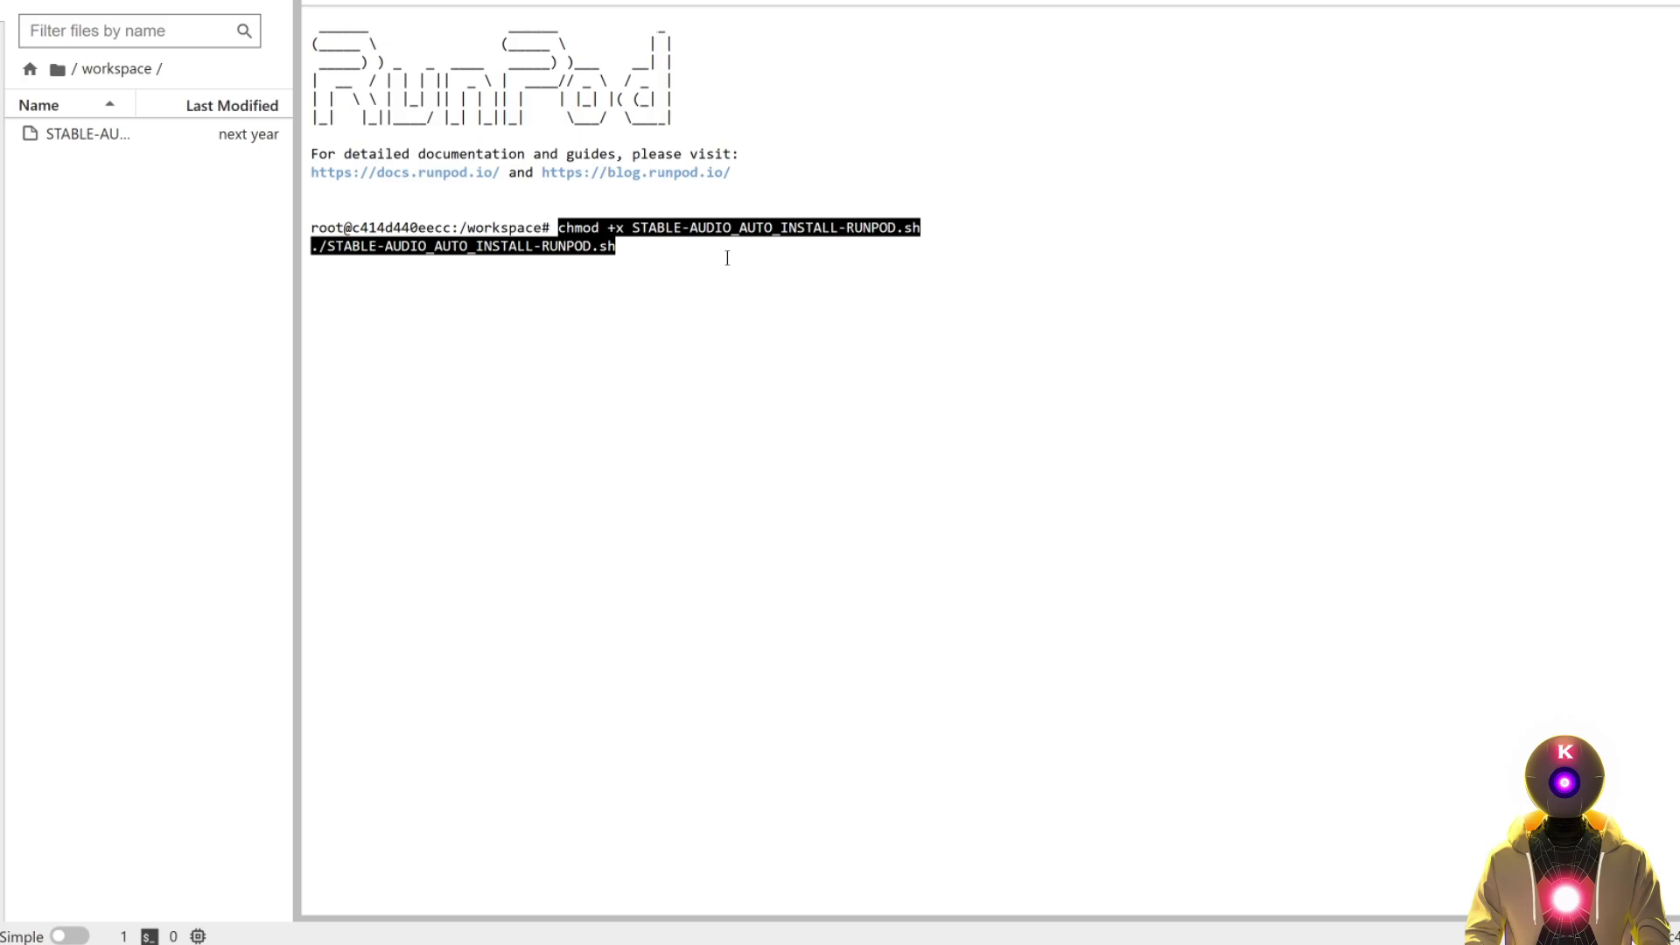
pyautogui.press('Return')
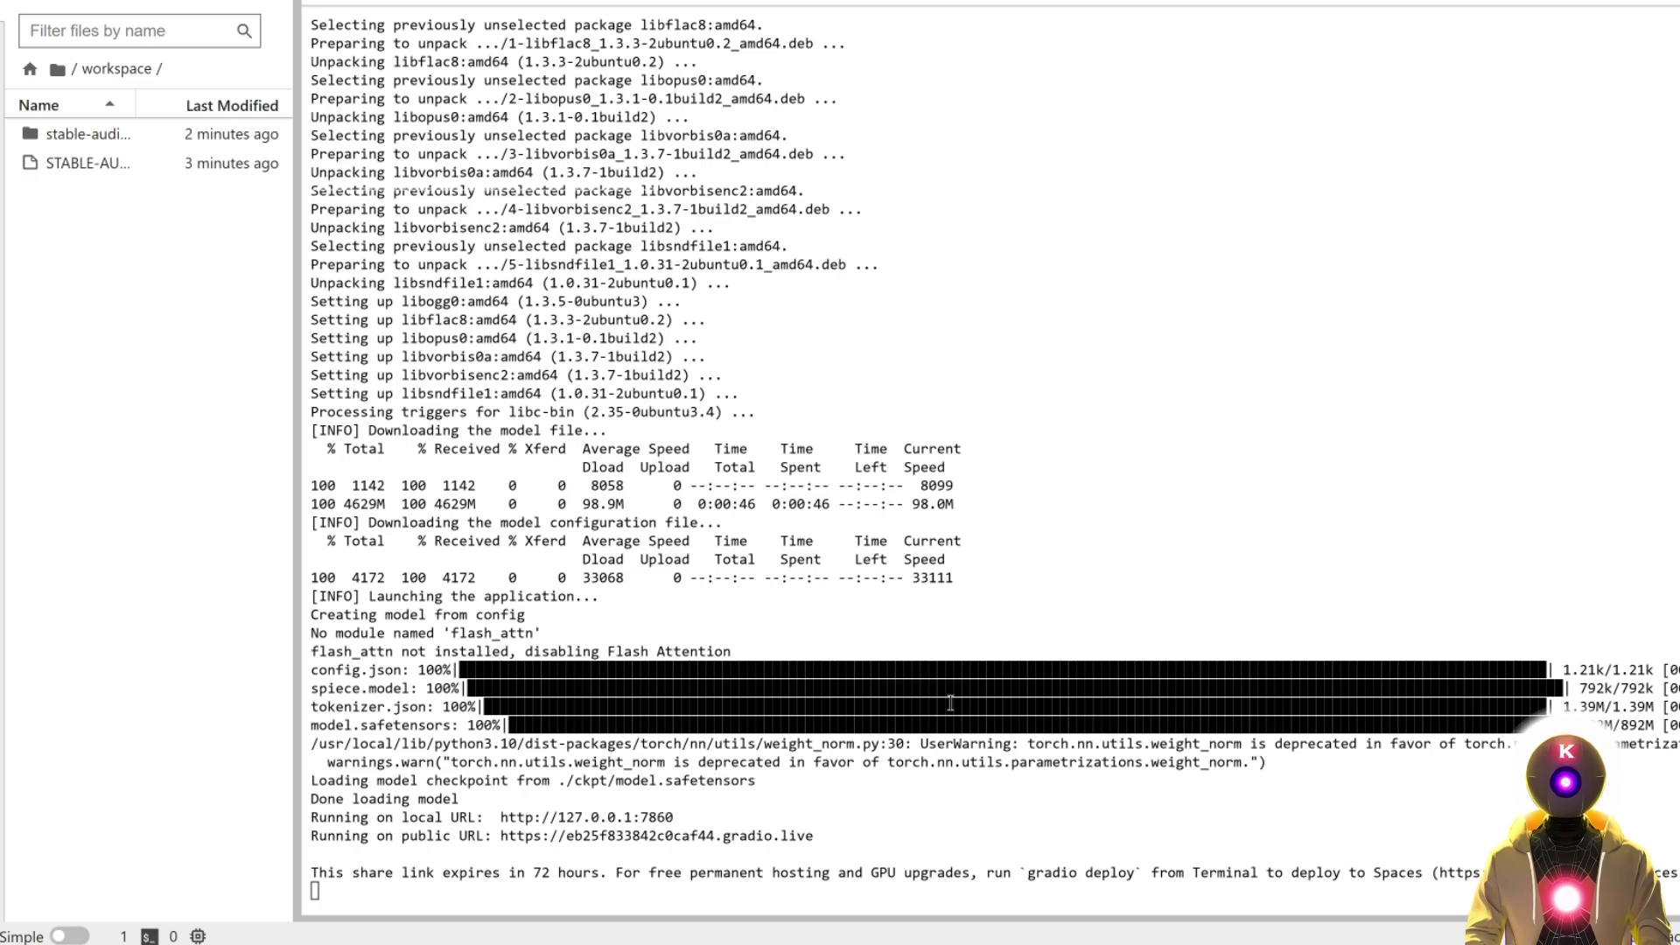
pyautogui.click(755, 844)
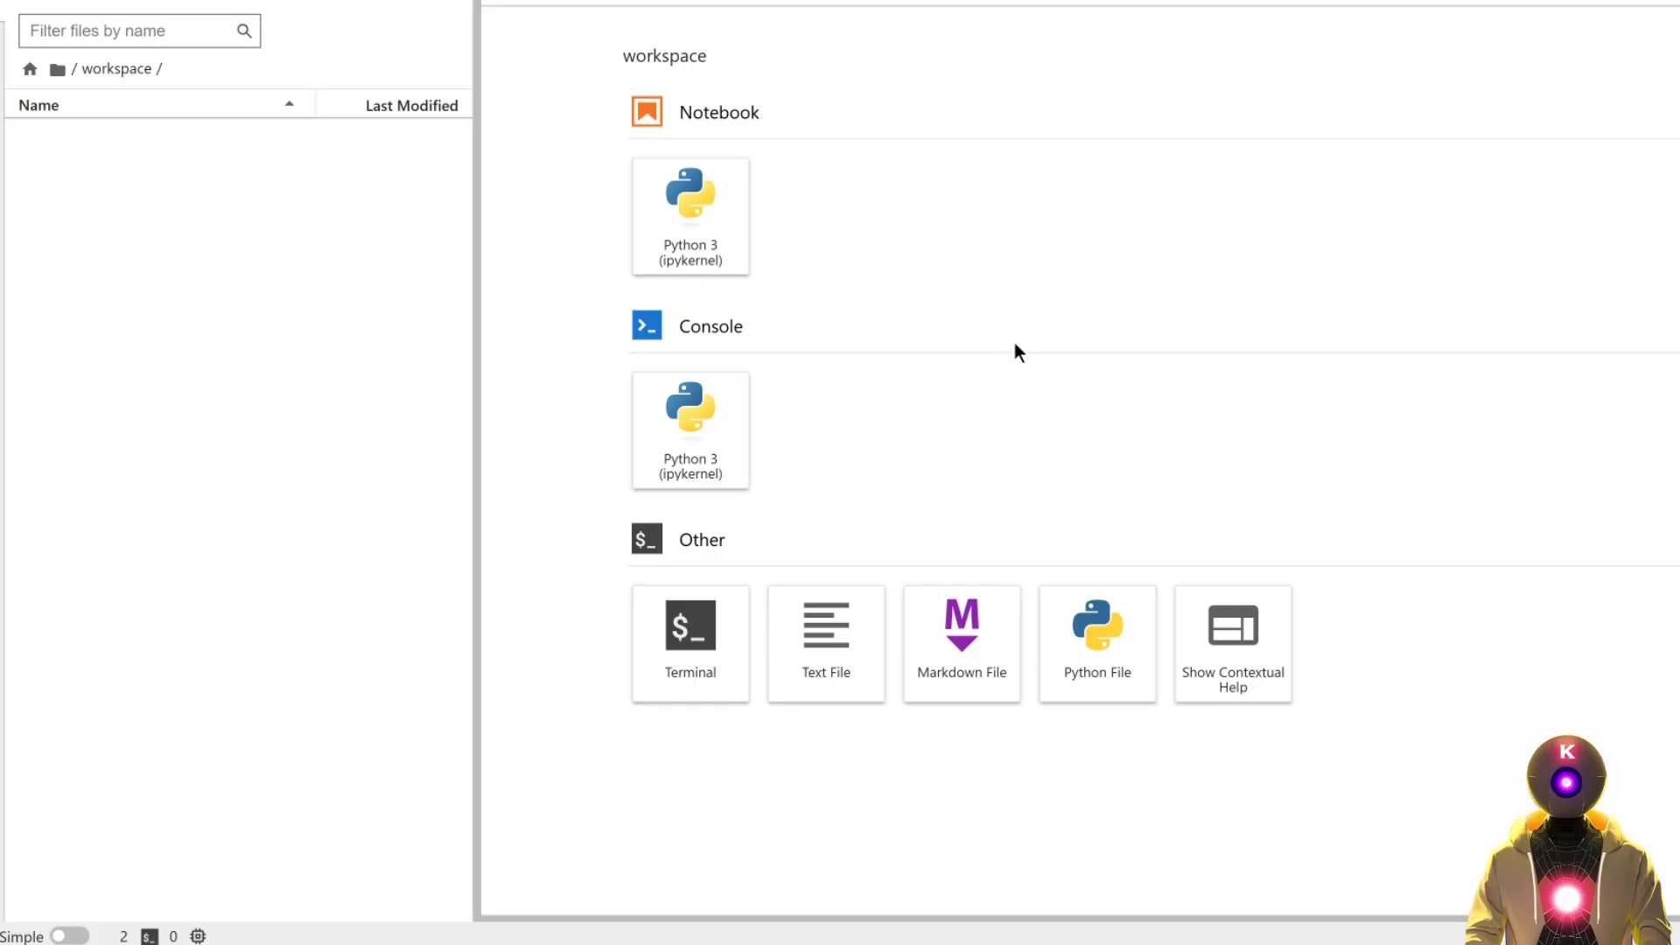
# Step: In a new terminal, git clone stable-audio-tools, cd into it, and paste pip install
pyautogui.click(711, 637)
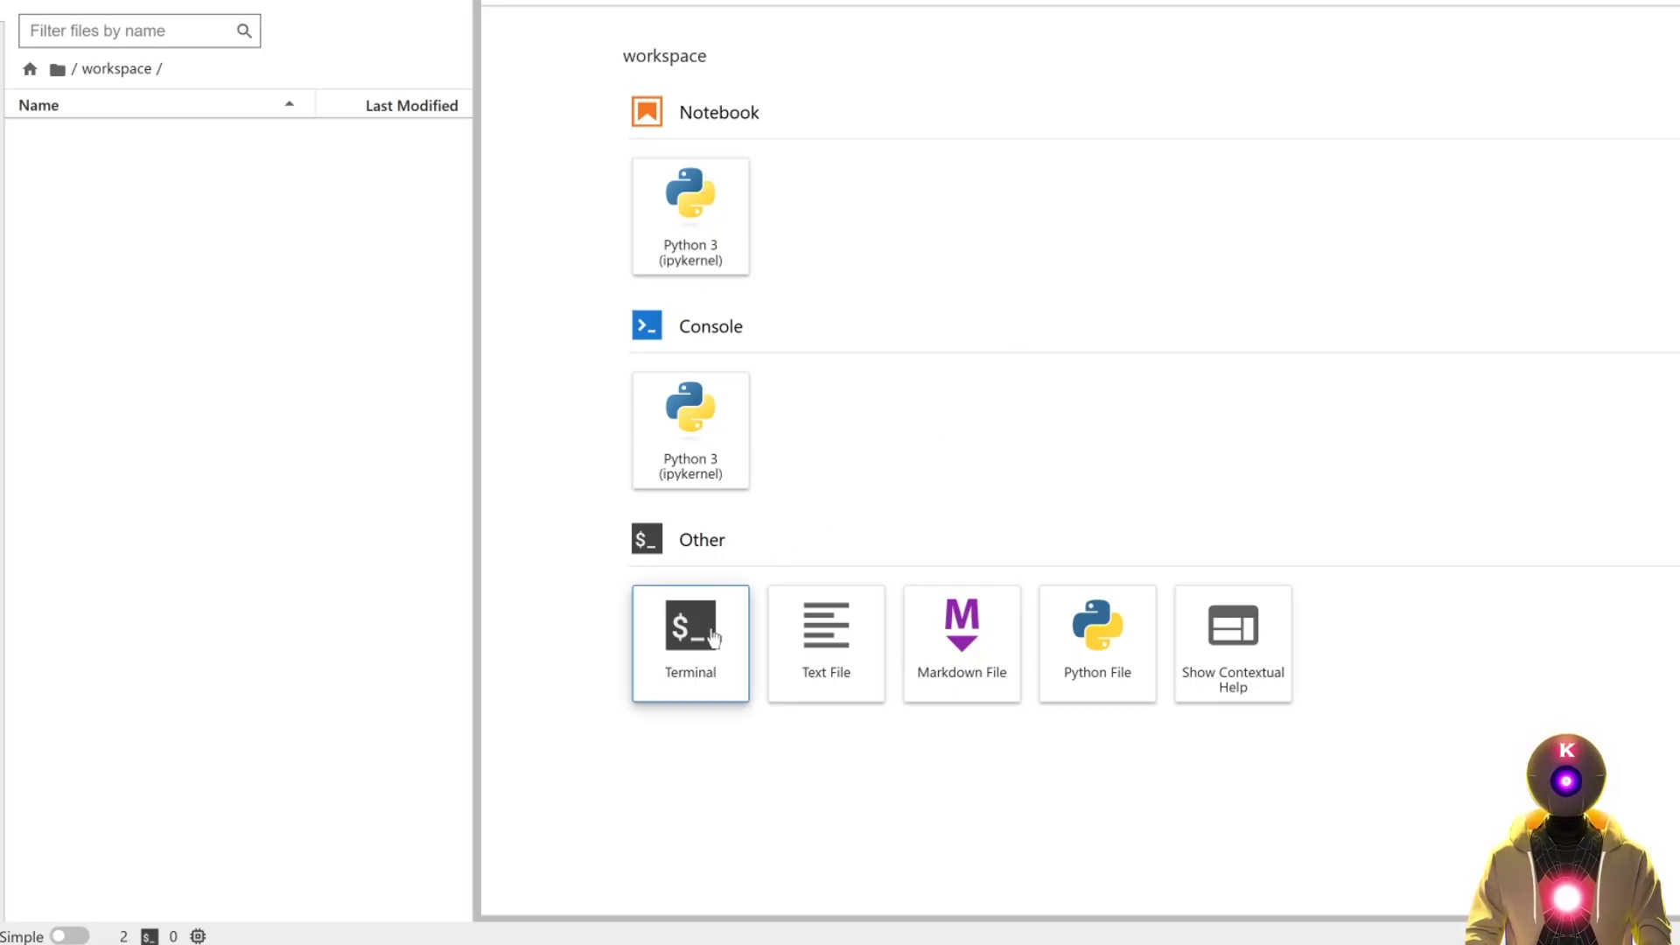
pyautogui.write('git clone https://github.com/Stability-AI/stable-audio-tools')
pyautogui.press('Return')
pyautogui.write('cd stable-audio-tools')
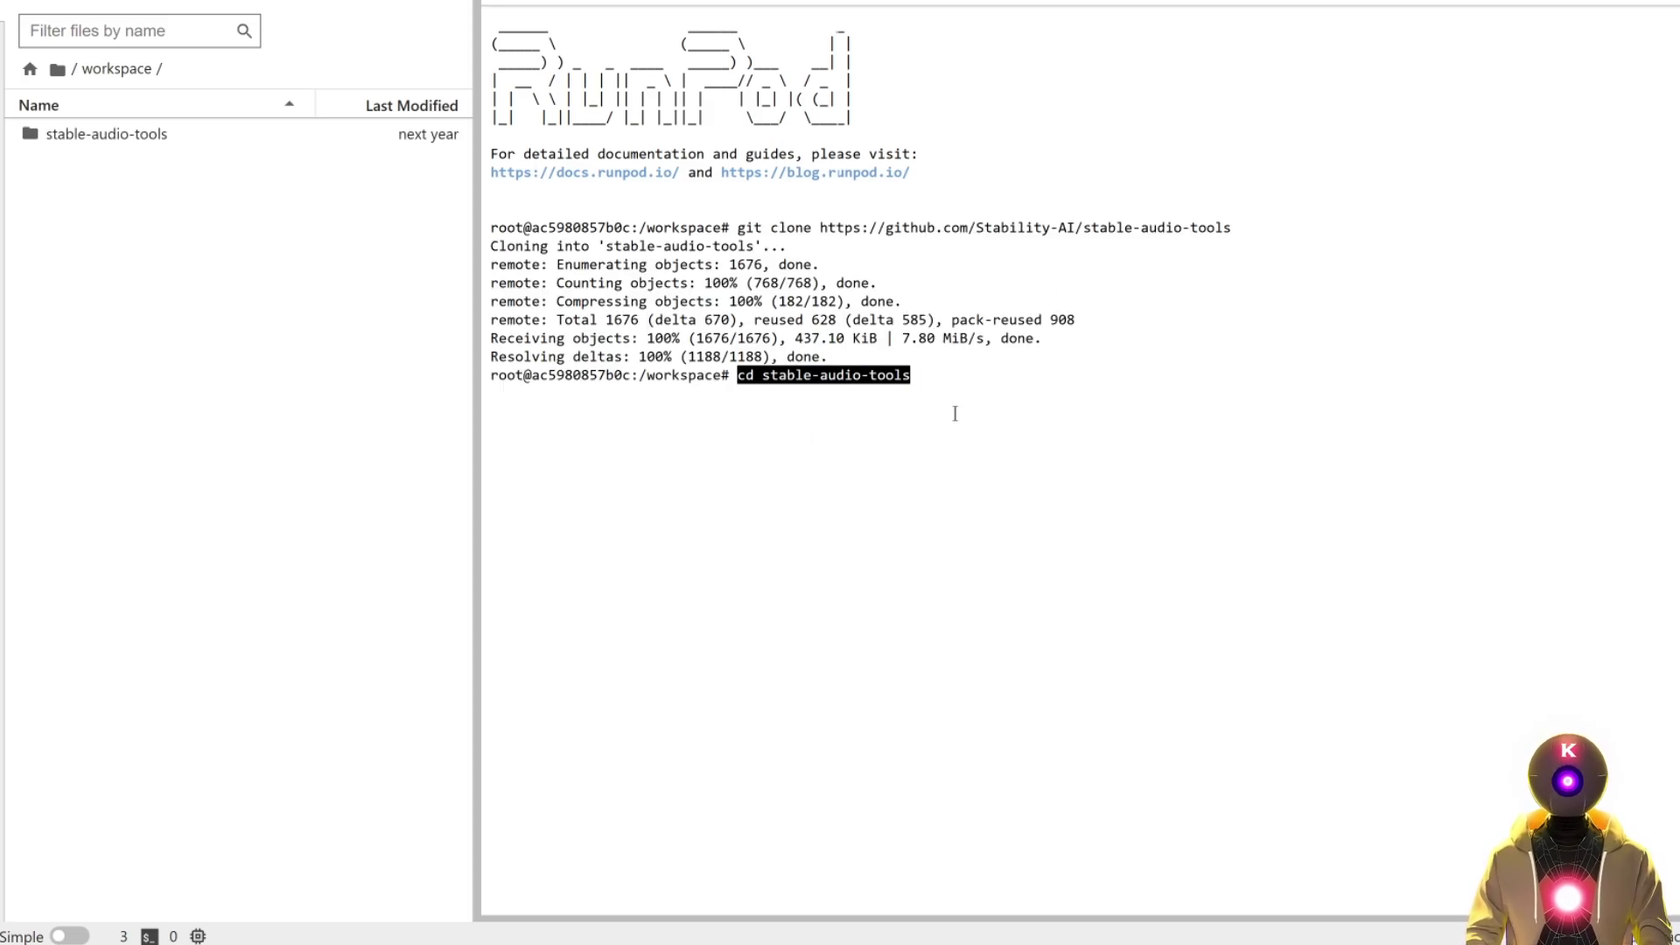
pyautogui.press('Return')
pyautogui.write('pip install .')
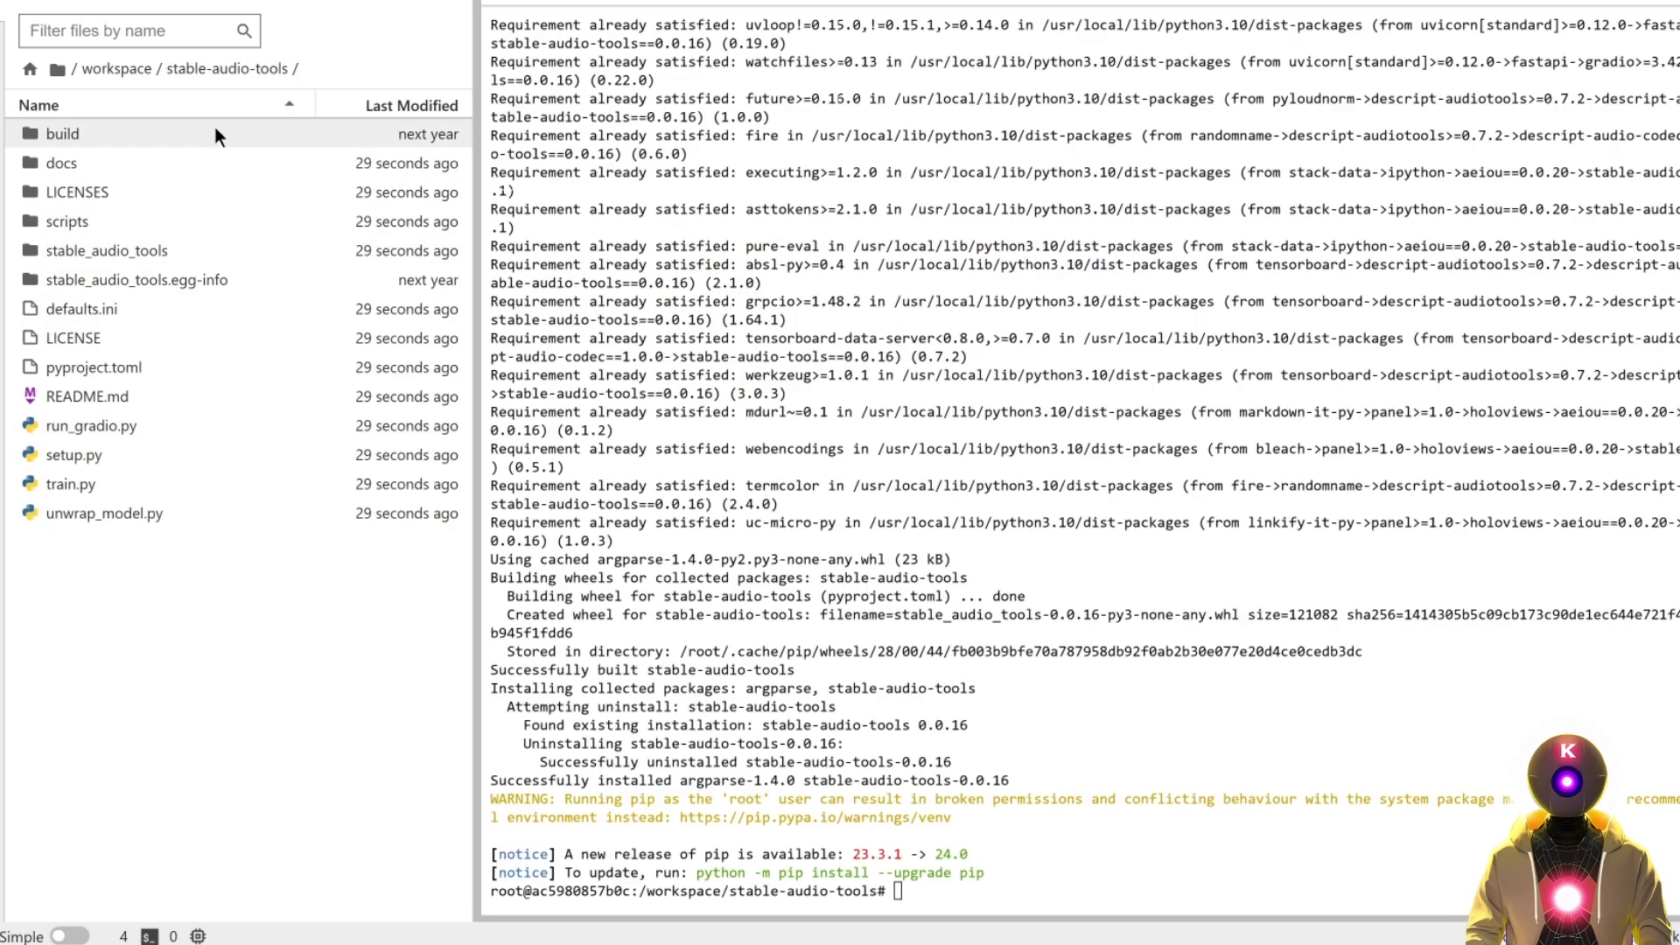
# Step: Create a ckpt folder and curl model.safetensors and model_config.json into it
pyautogui.rightClick(134, 556)
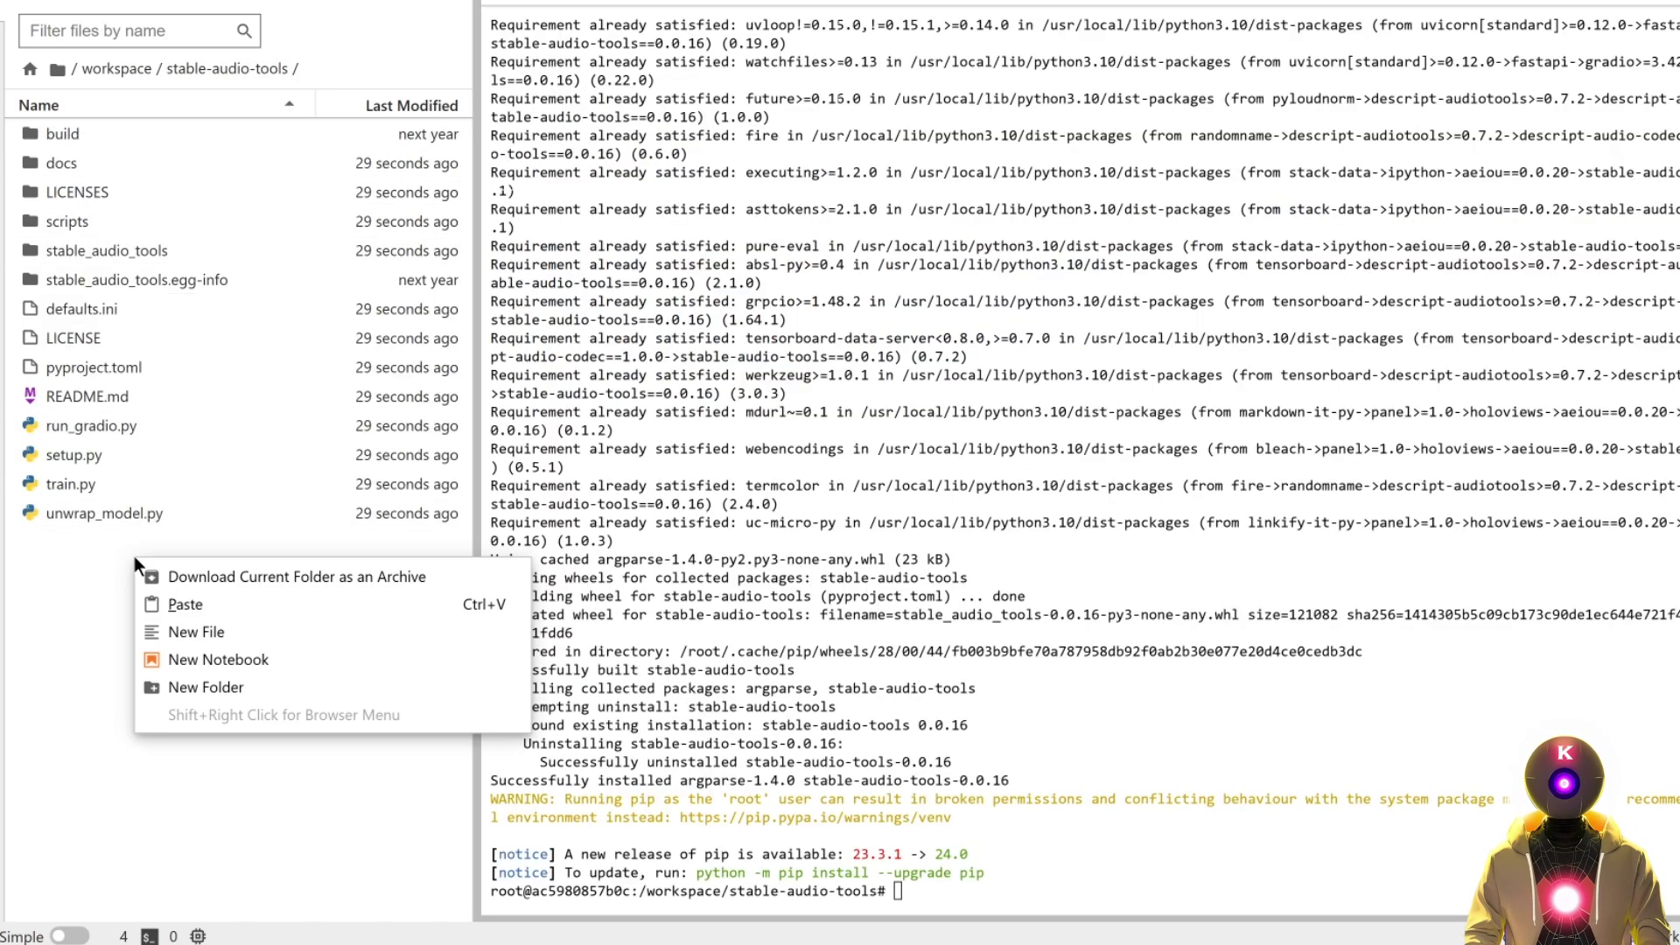
pyautogui.click(200, 685)
pyautogui.write('ckpt')
pyautogui.press('Return')
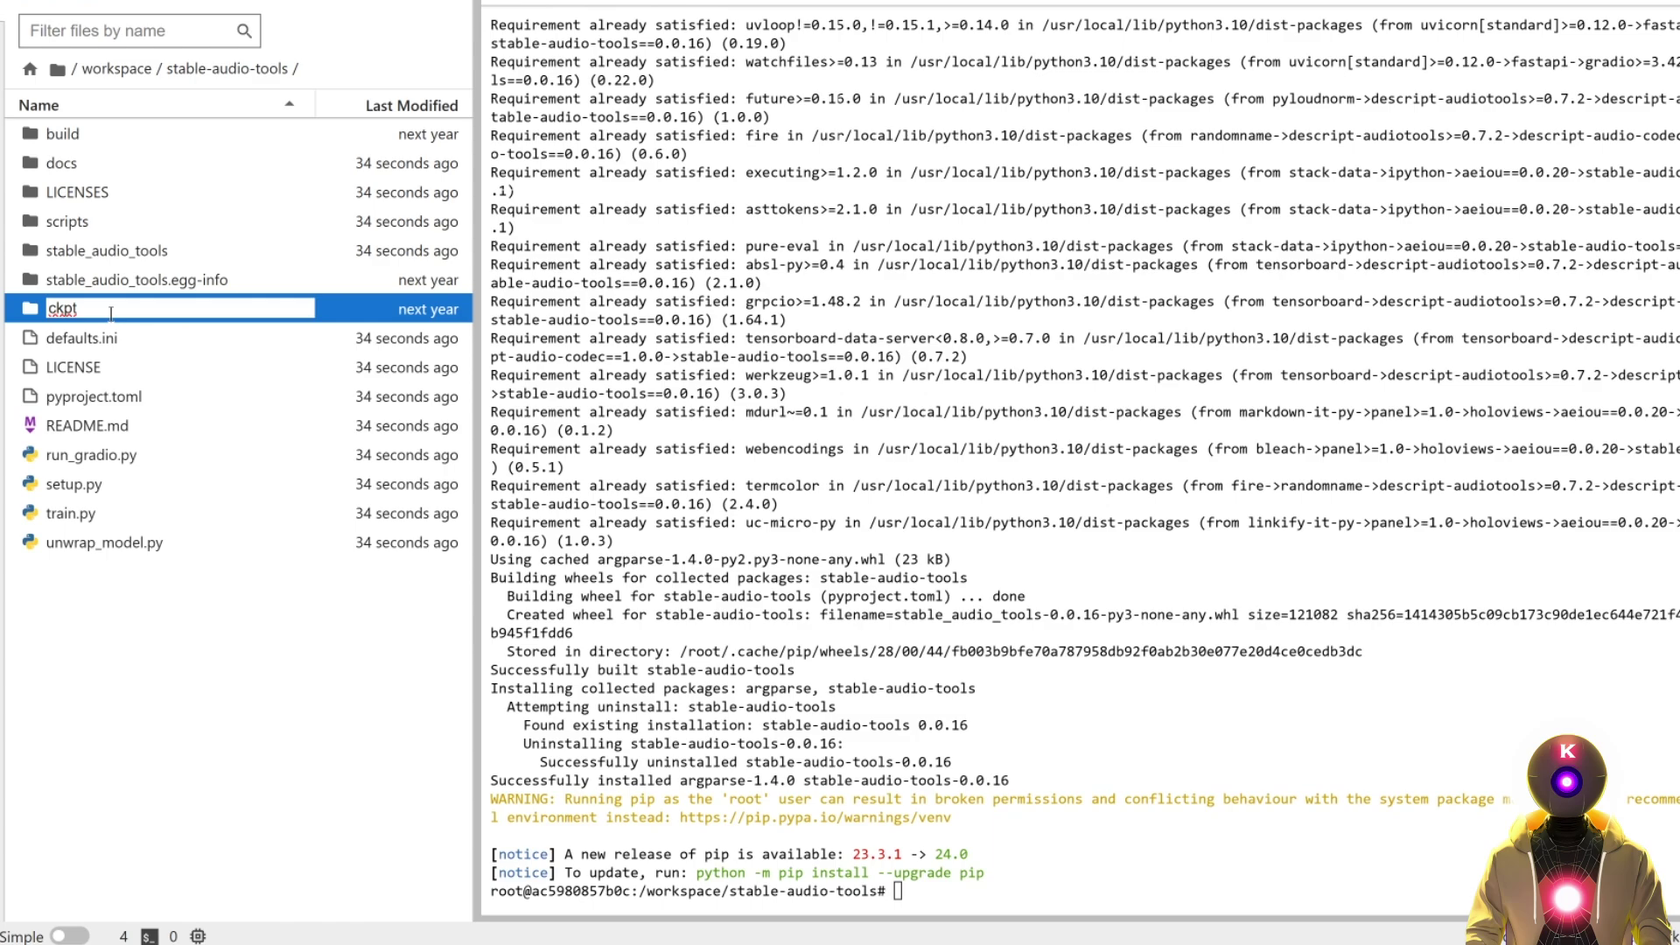
pyautogui.doubleClick(71, 158)
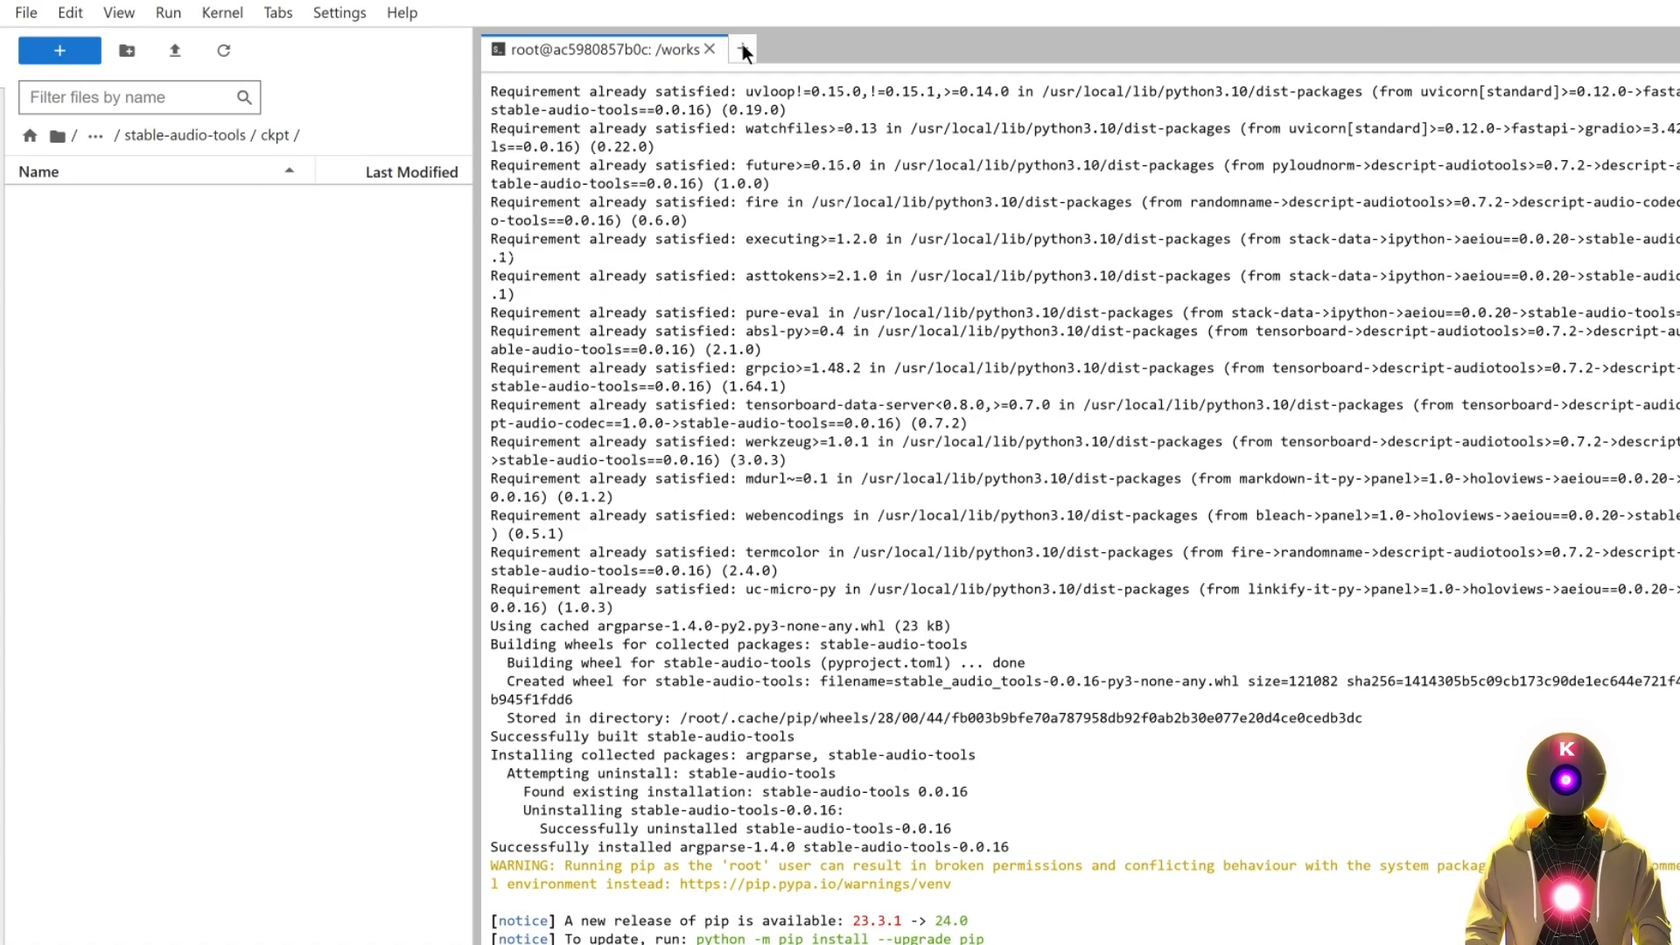
pyautogui.click(741, 48)
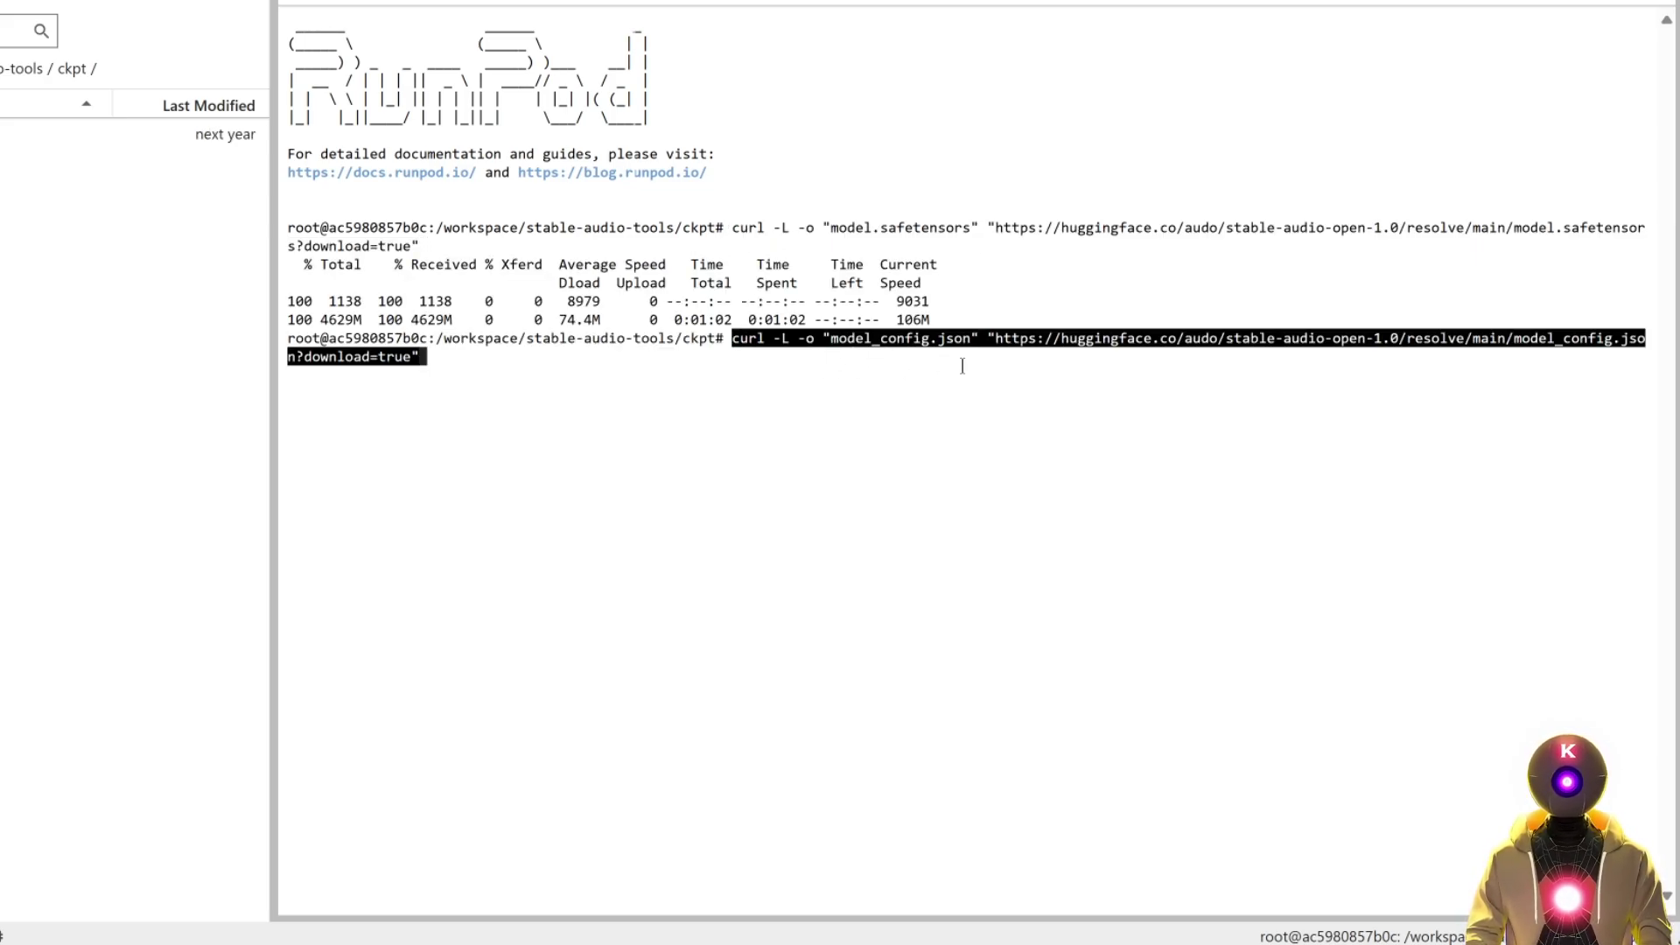
pyautogui.press('Return')
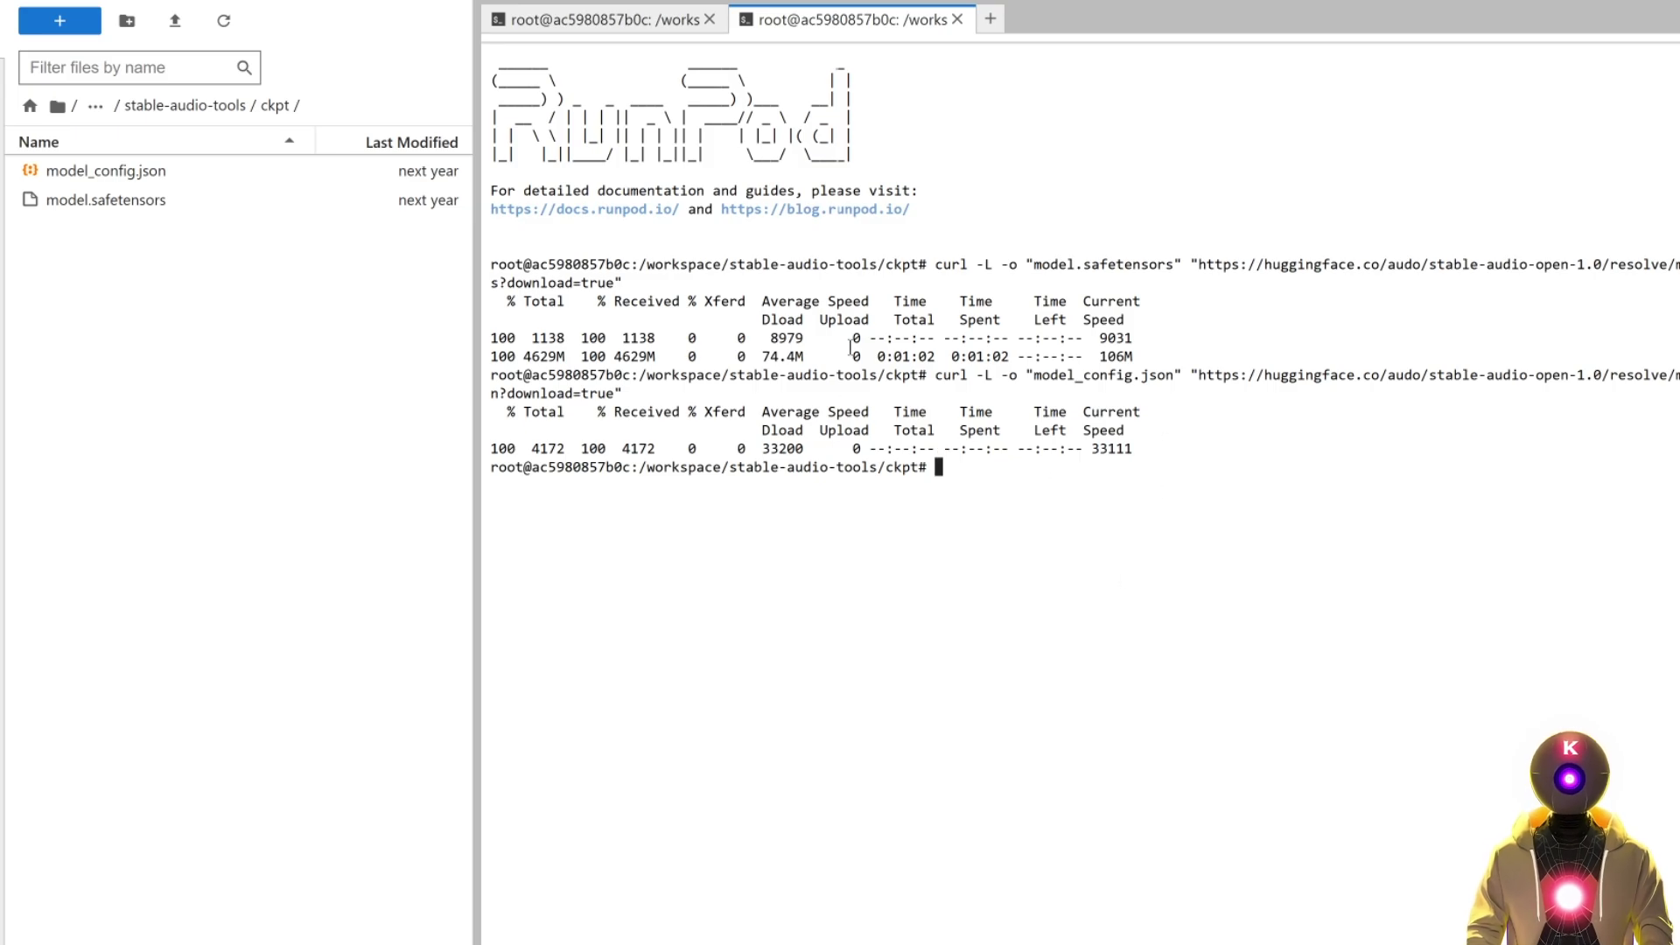
# Step: Install libsndfile1 via apt-get, launch run_gradio.py with the ckpt paths, and open gradio.live
pyautogui.click(958, 19)
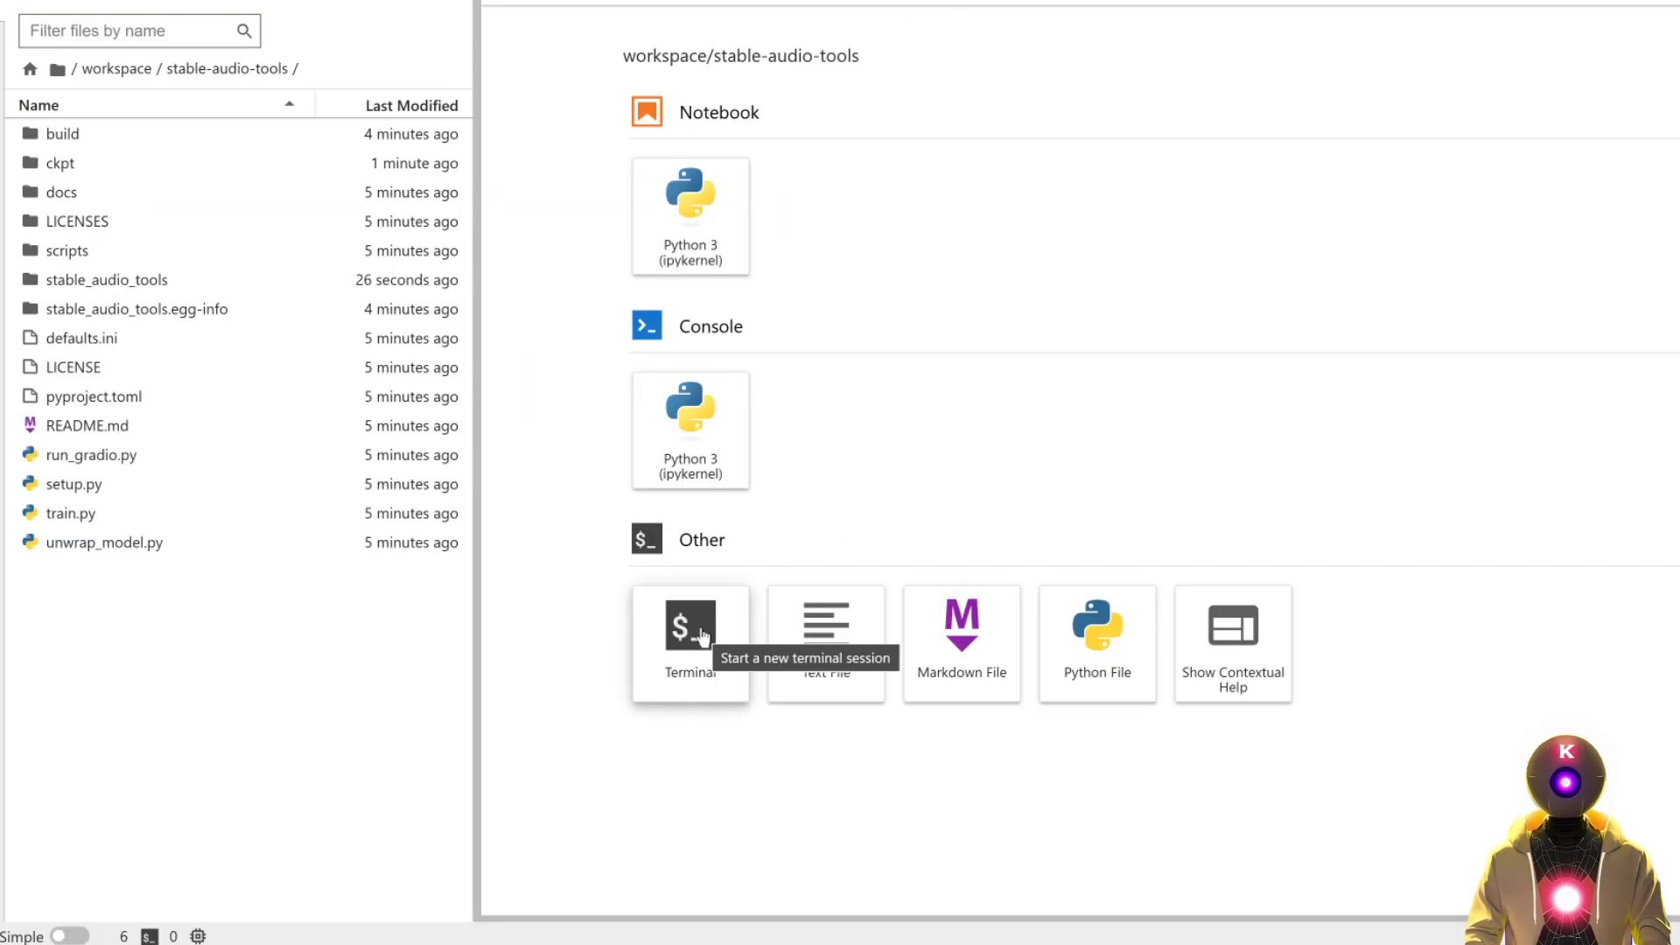
pyautogui.click(702, 636)
pyautogui.write('apt-get update')
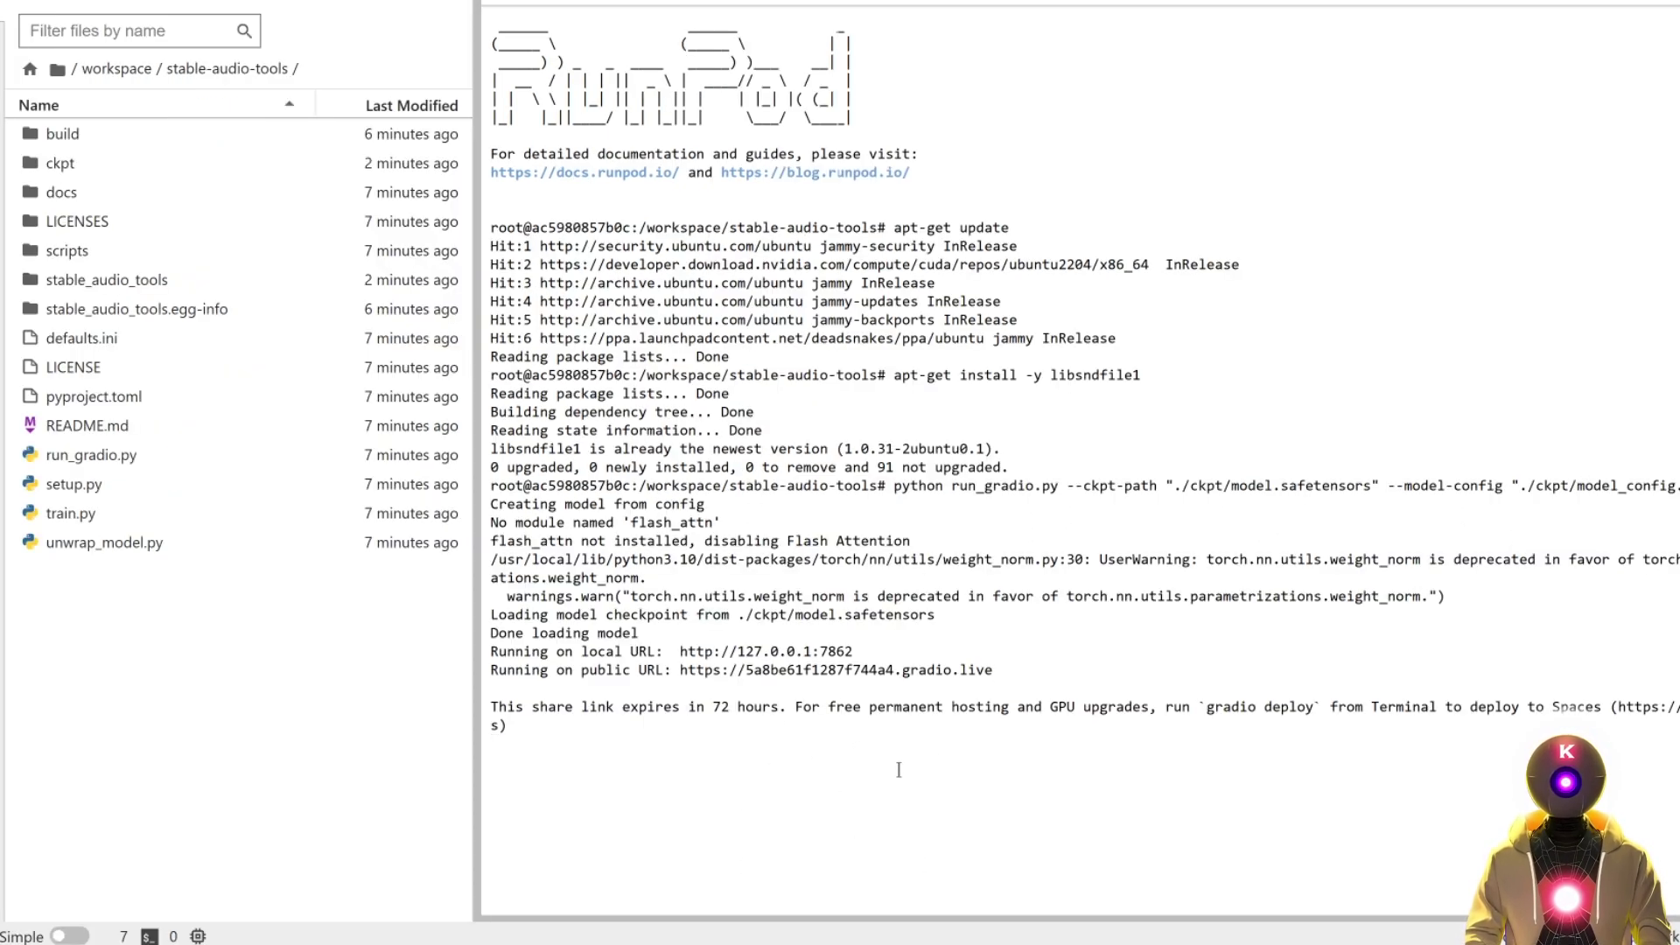
pyautogui.click(916, 671)
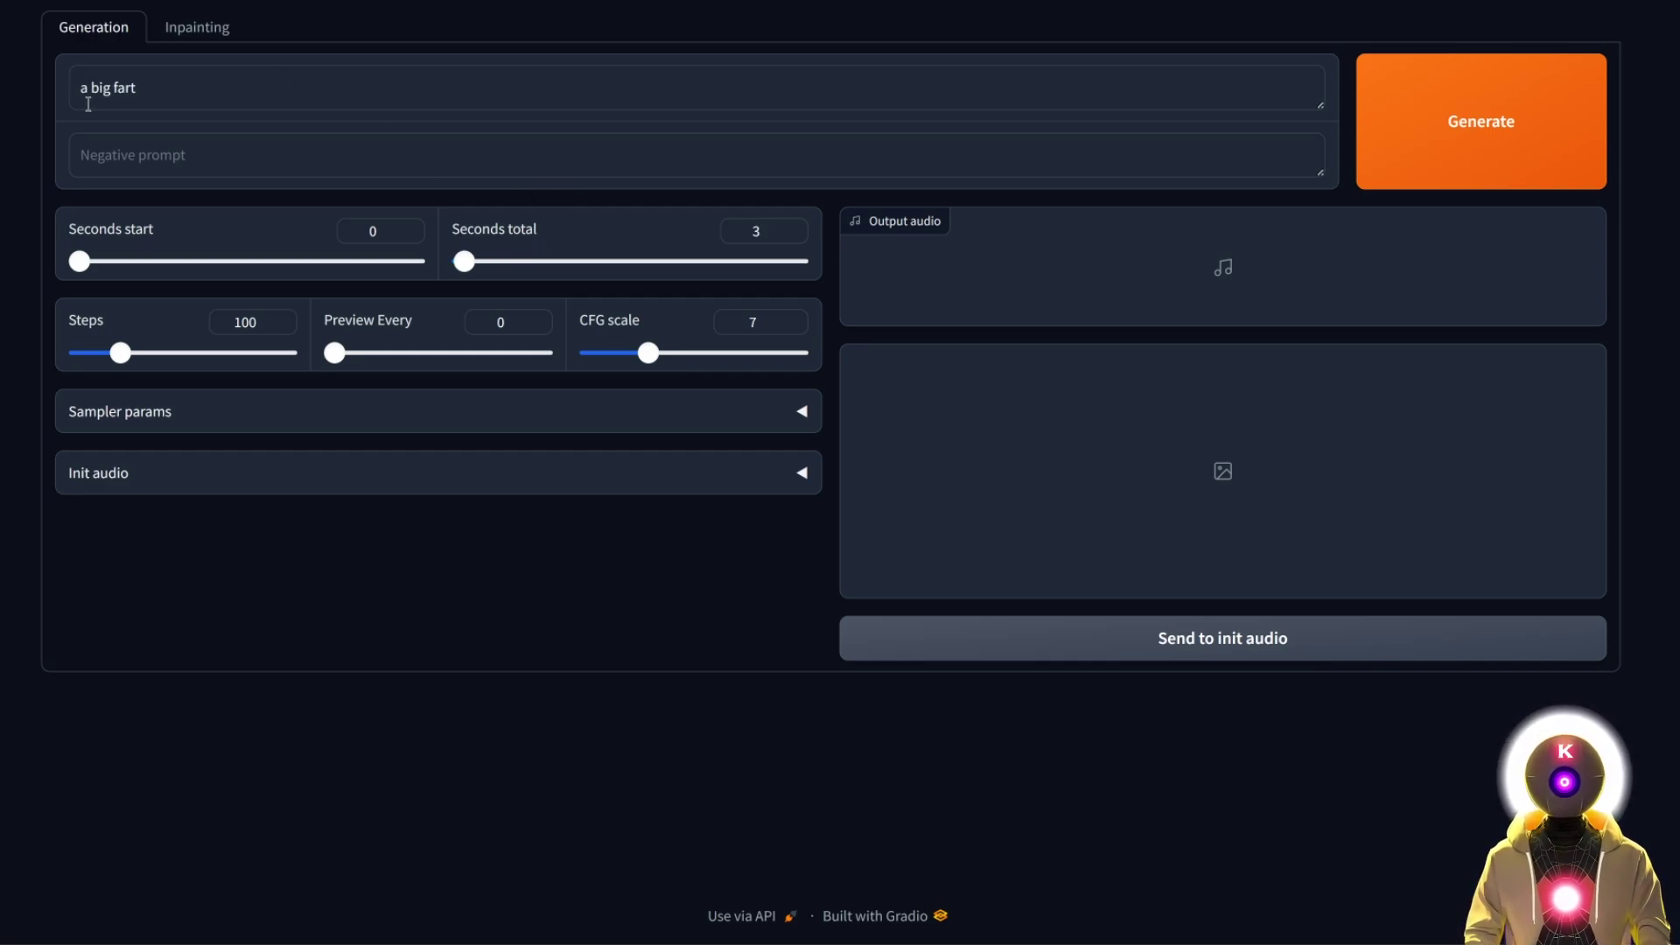
# Step: Generate the 3-second "a big fart" clip and play it back
pyautogui.click(1553, 165)
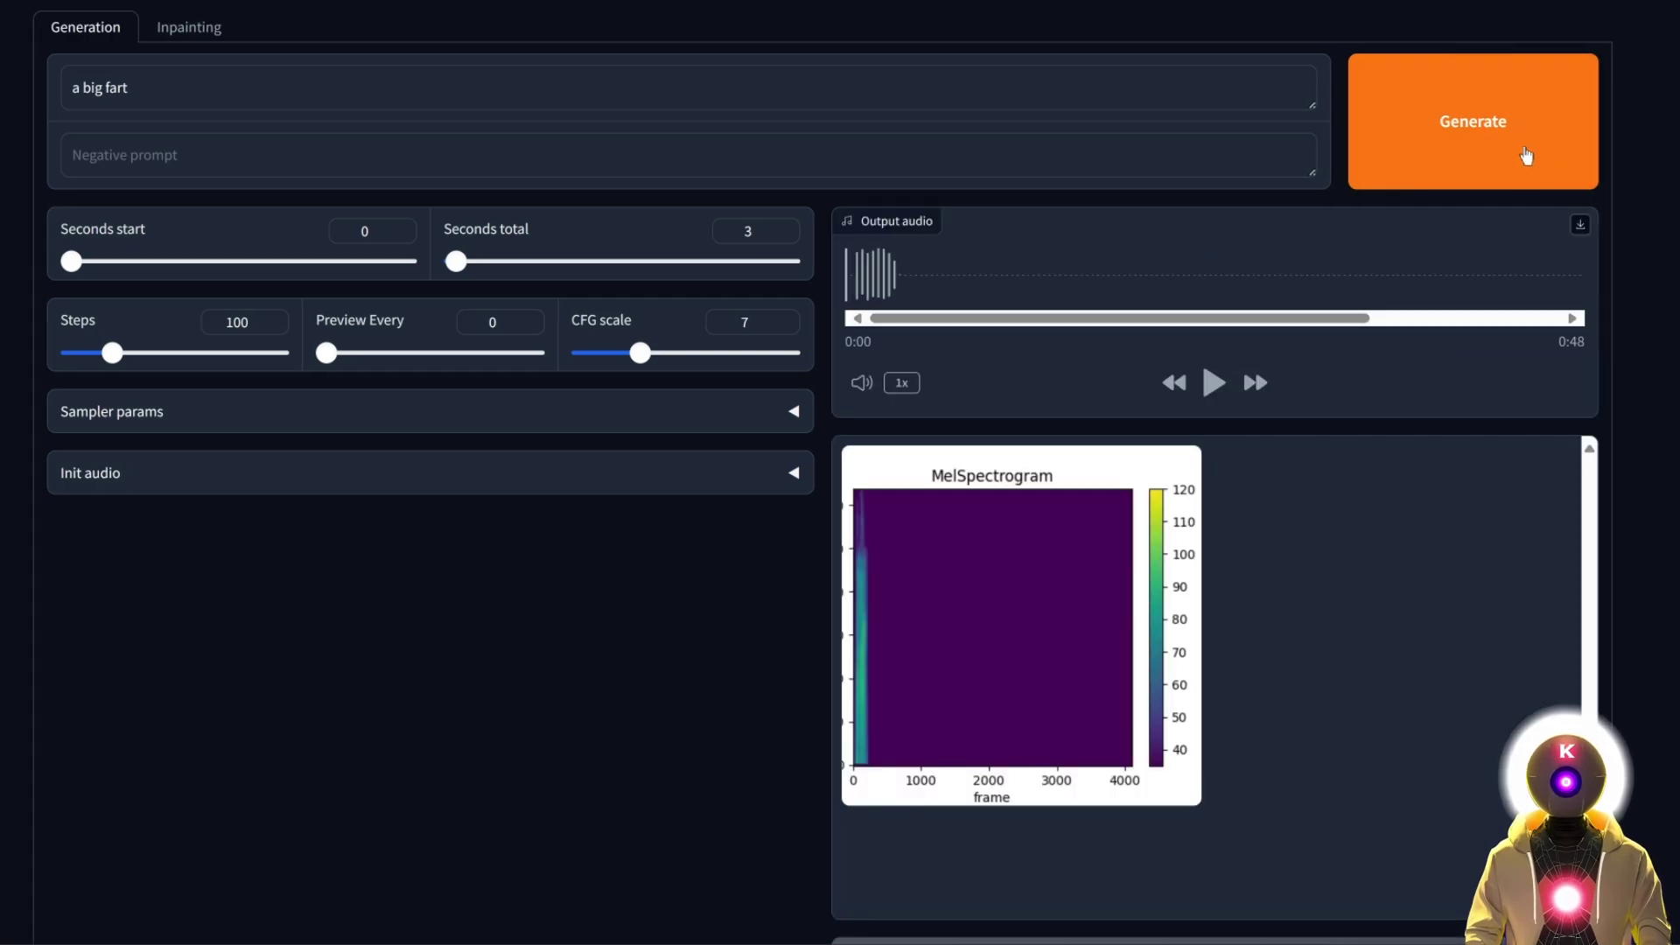
pyautogui.click(1212, 383)
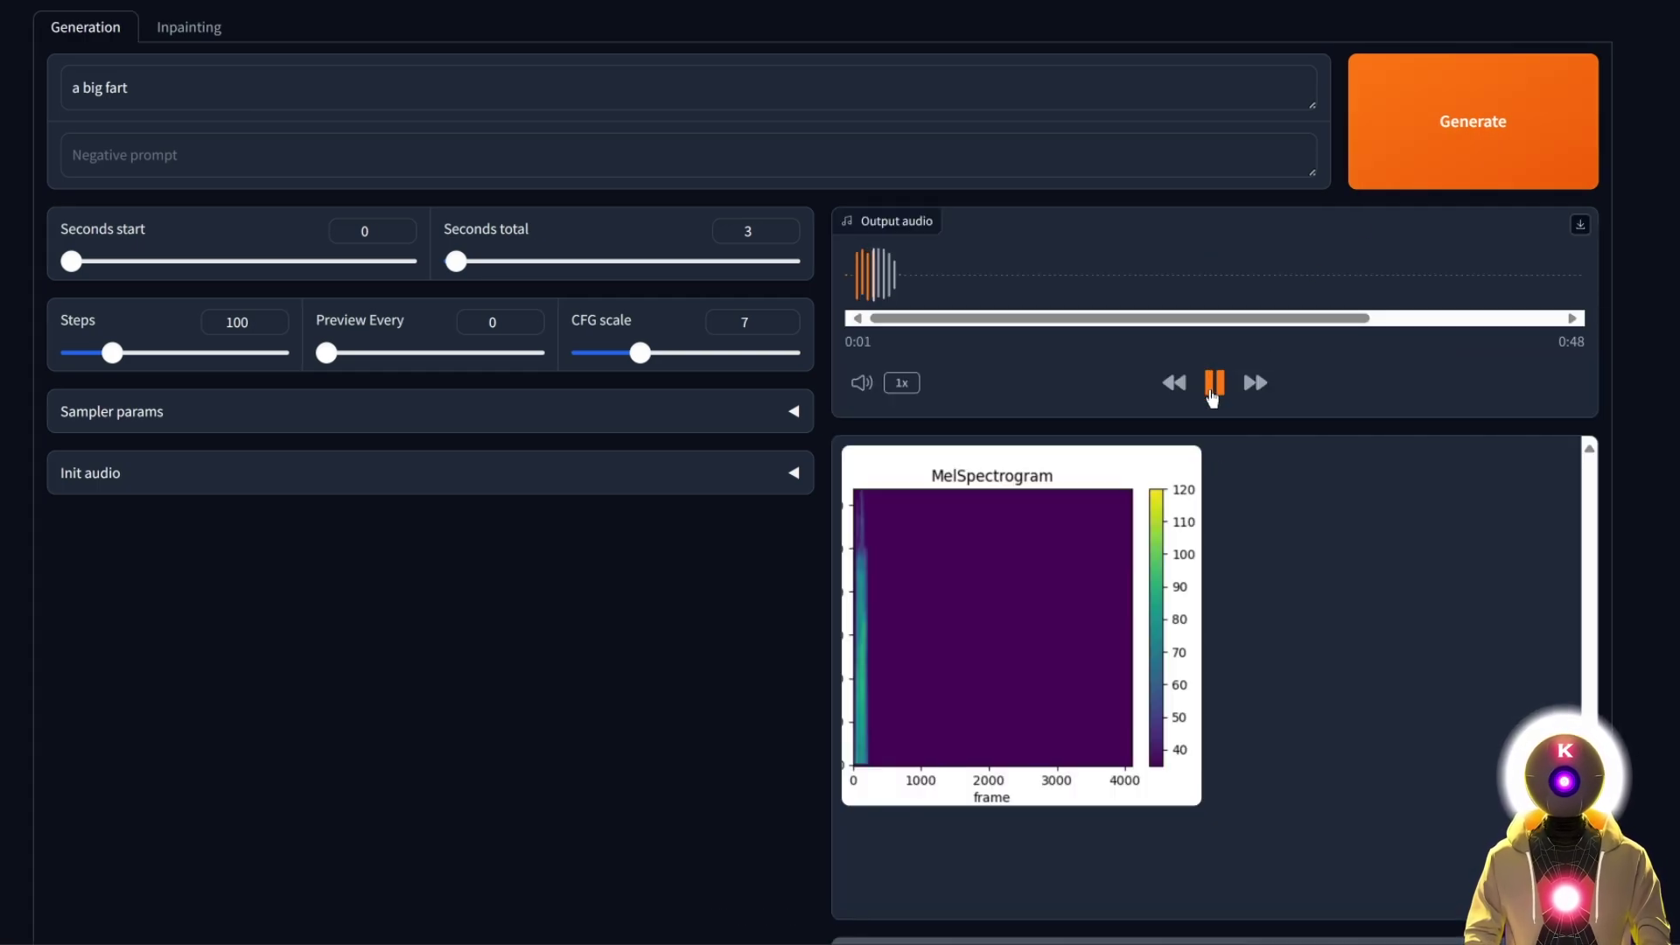
pyautogui.click(1214, 384)
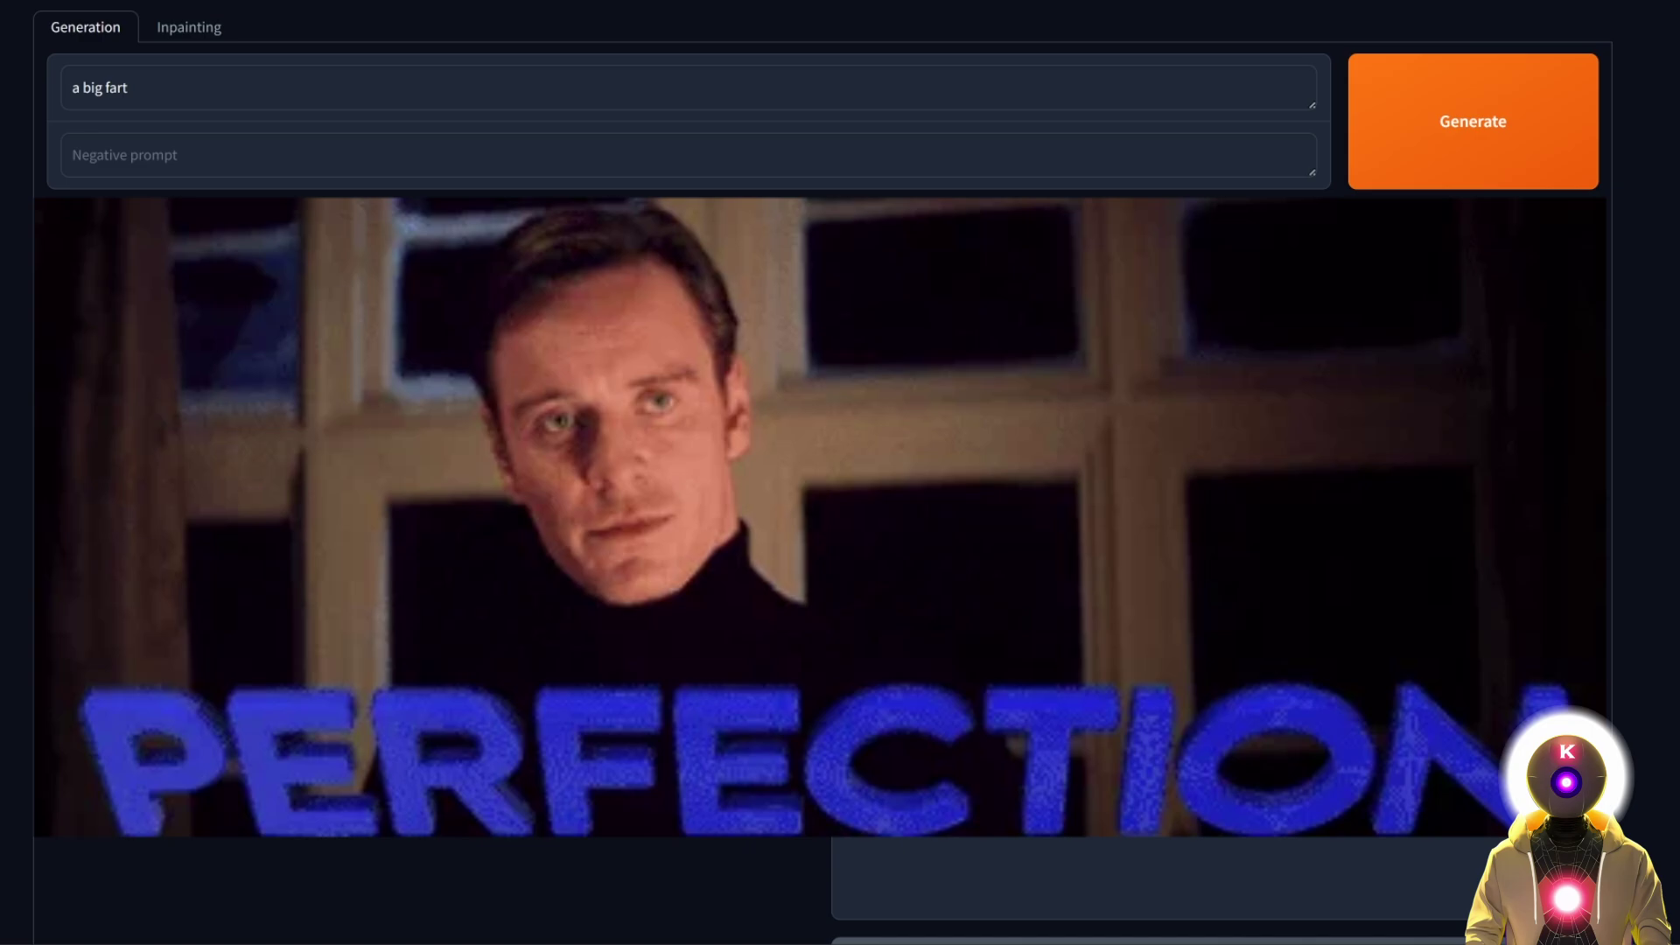